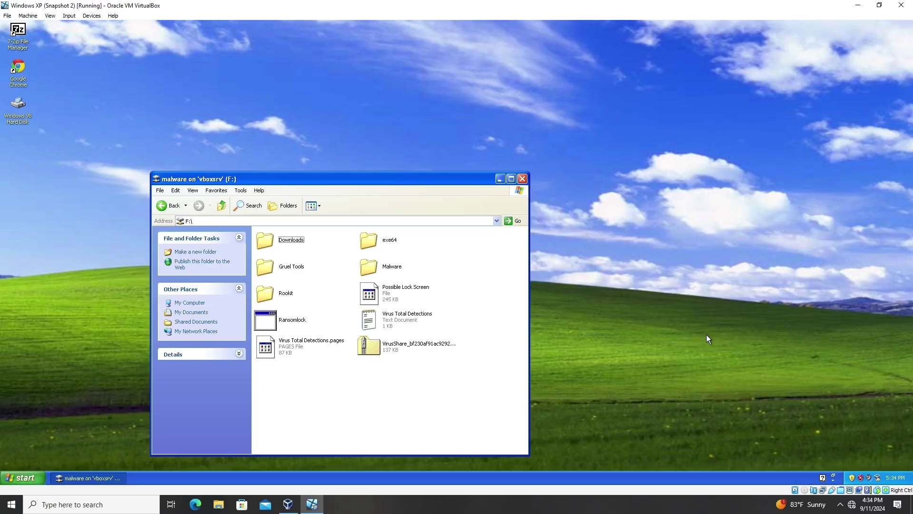
# Put the XP guest in full screen and browse the Malware and Ransomware folders.
pyautogui.moveTo(869, 510)
pyautogui.click(630, 335)
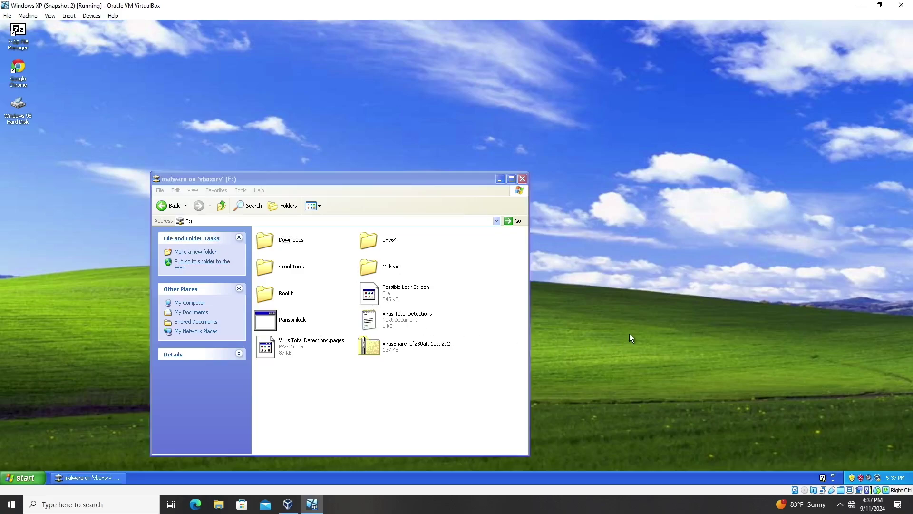
pyautogui.hotkey('ctrl', 'f')
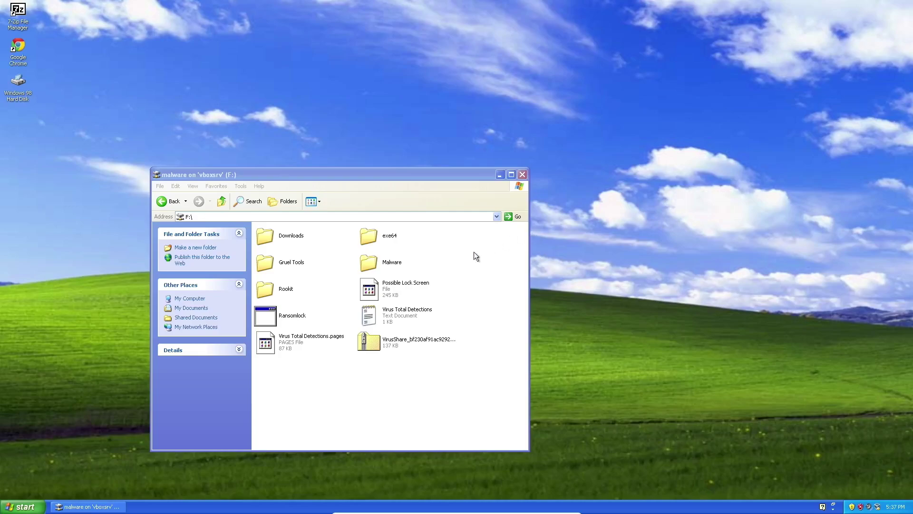
pyautogui.doubleClick(383, 262)
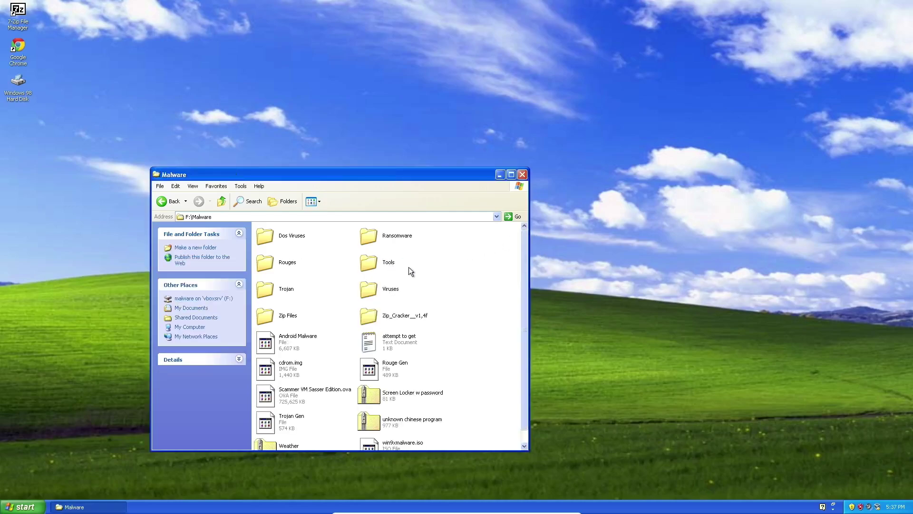
pyautogui.doubleClick(390, 238)
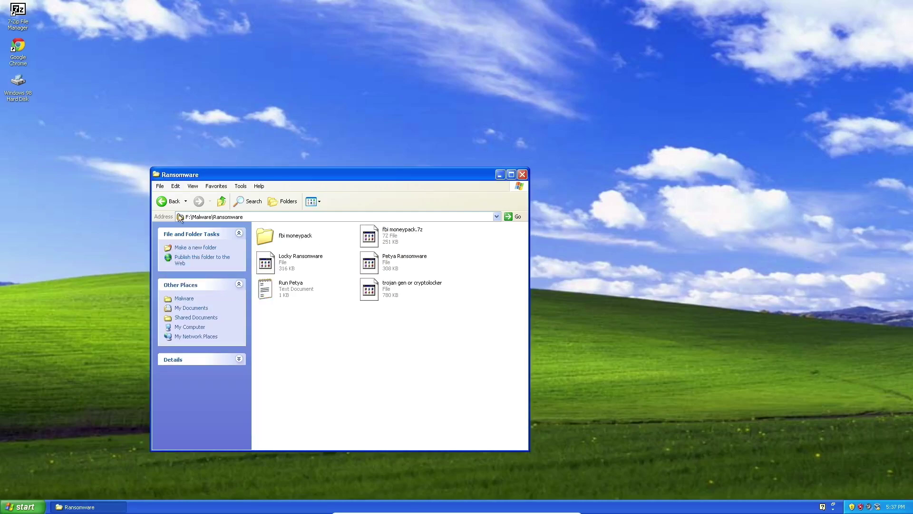
pyautogui.click(174, 201)
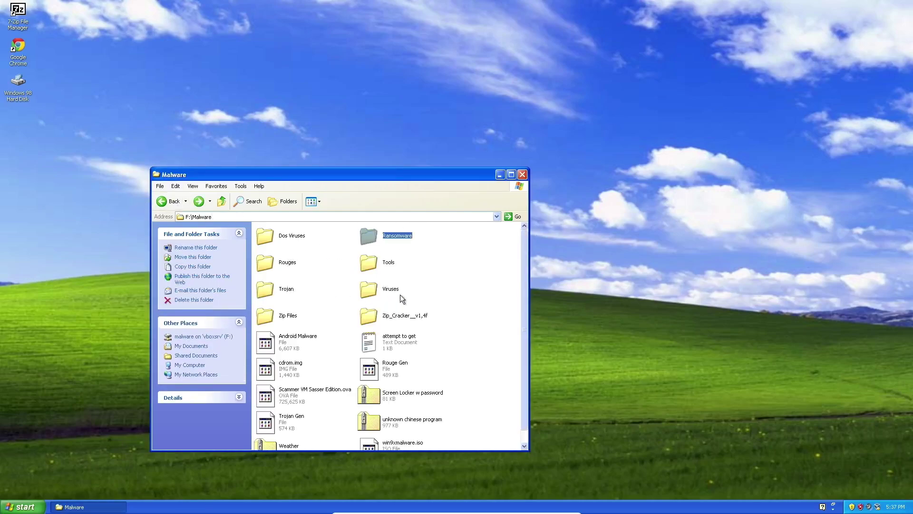
pyautogui.scroll(-1, 430, 297)
pyautogui.scroll(1, 430, 297)
# Browse Rouges and its adwcleaner No XP folder, return to Malware, and exit full screen.
pyautogui.doubleClick(275, 264)
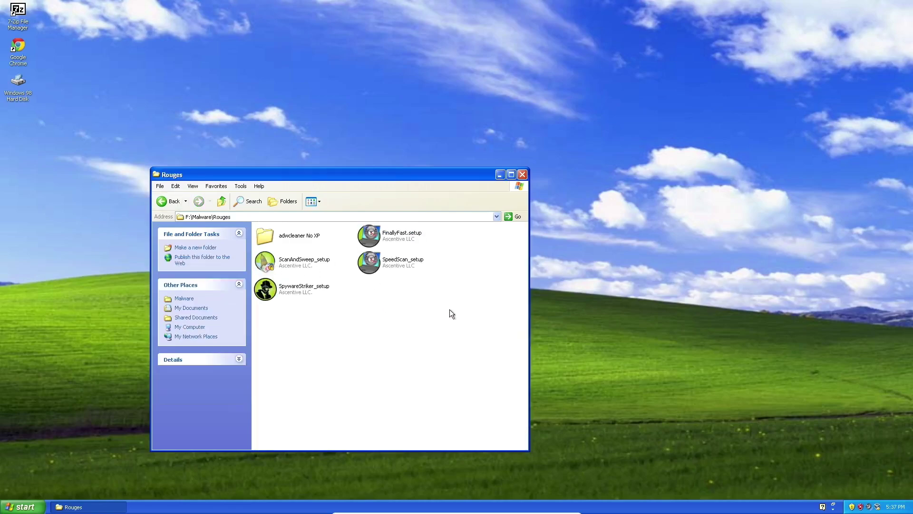
pyautogui.doubleClick(270, 237)
pyautogui.doubleClick(163, 203)
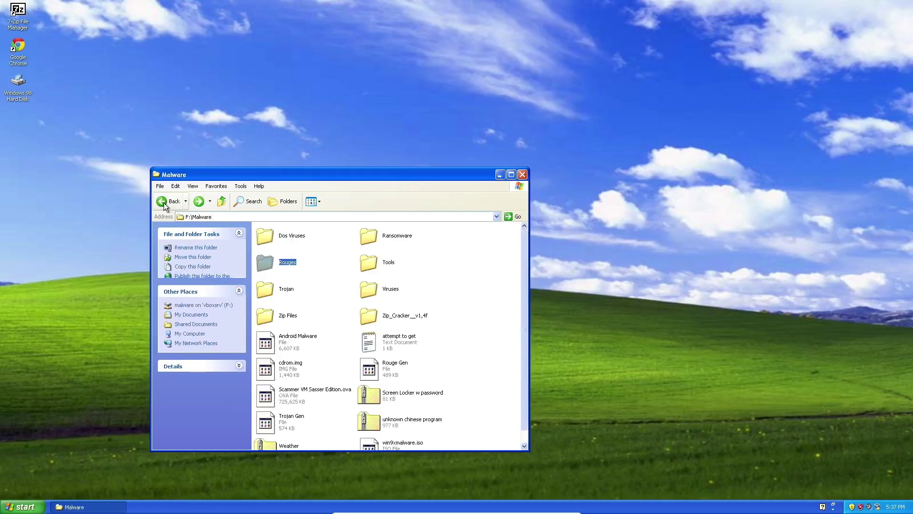
pyautogui.scroll(-1, 369, 328)
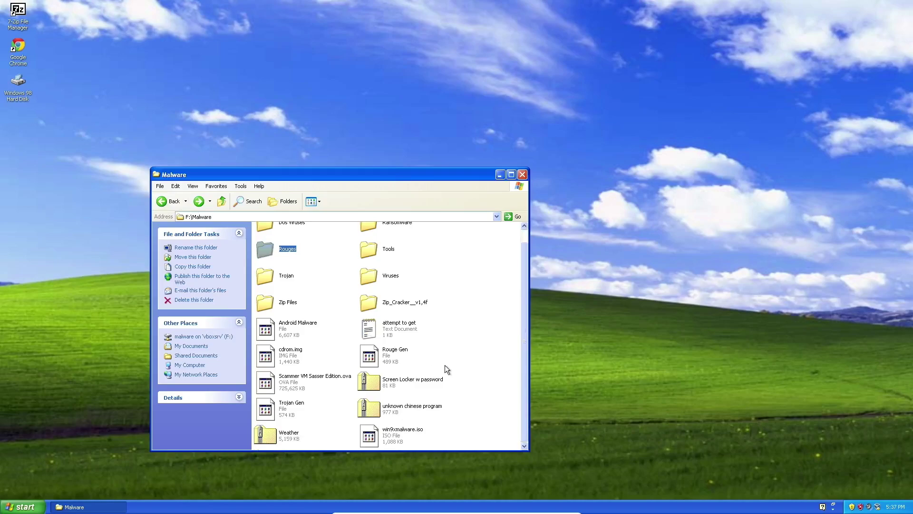
pyautogui.scroll(1, 444, 364)
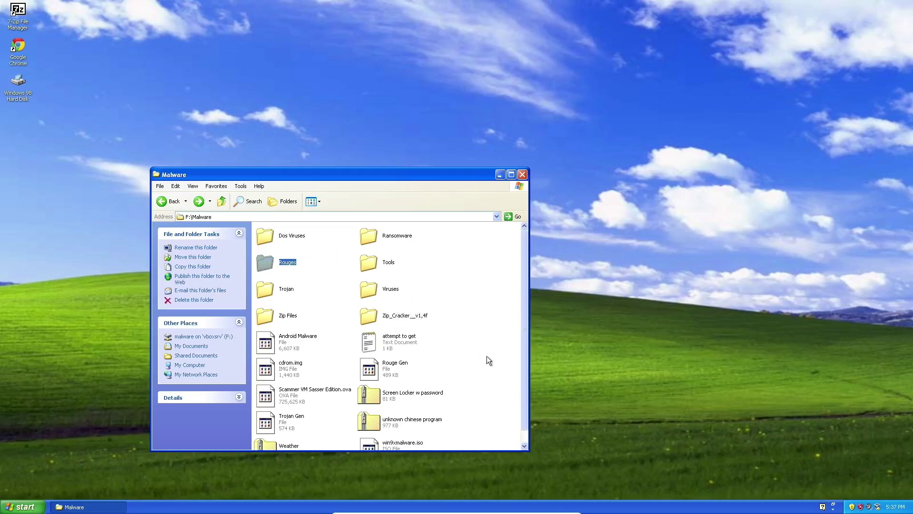
pyautogui.press('Control_R+f')
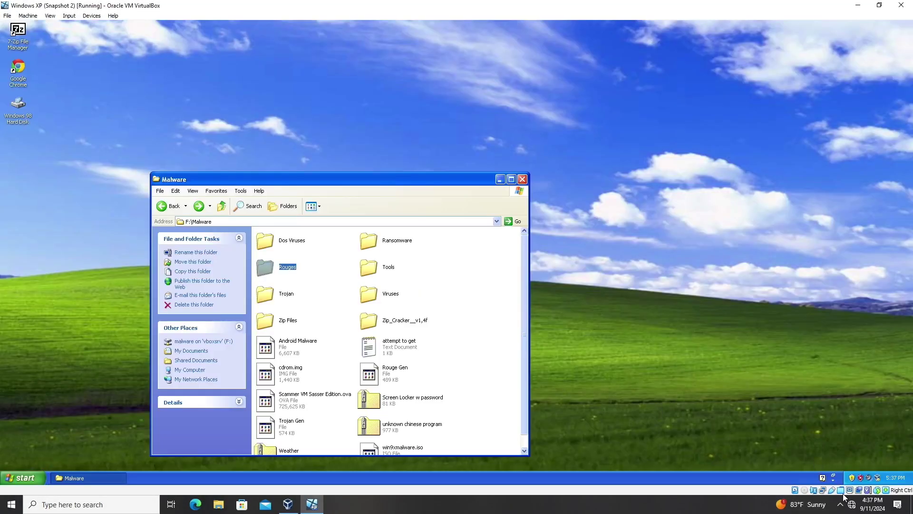
# Add a new shared folder pointing at the host's Known Working folder.
pyautogui.doubleClick(840, 490)
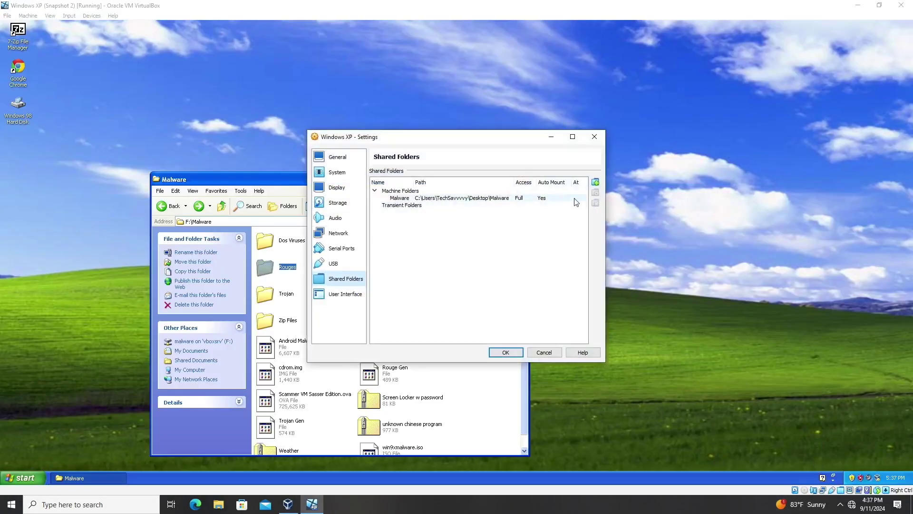
pyautogui.click(595, 181)
pyautogui.write('o')
pyautogui.press('Return')
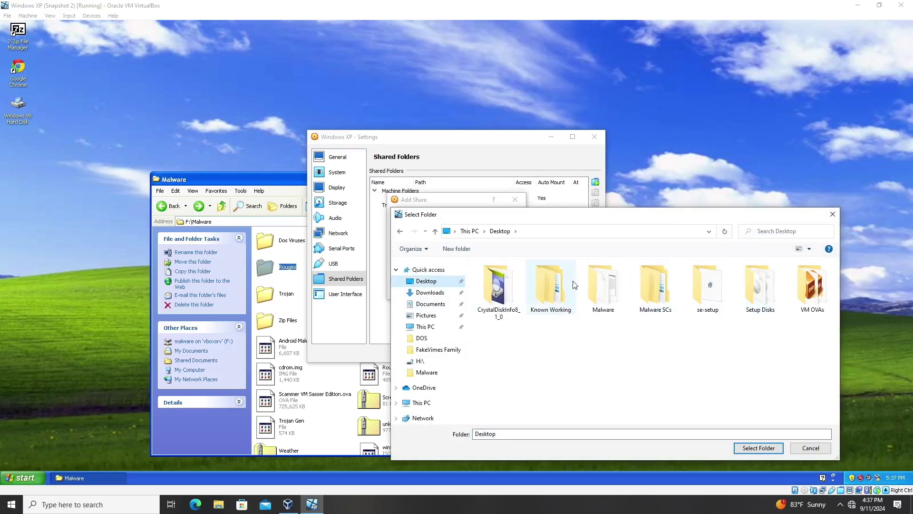
pyautogui.click(552, 282)
pyautogui.click(747, 447)
# Name the share Known, make it read-only, auto-mounted and permanent, and save.
pyautogui.click(492, 230)
pyautogui.hotkey('shift', 'Left')
pyautogui.hotkey('shift', 'Left')
pyautogui.hotkey('shift', 'Left')
pyautogui.hotkey('shift', 'Left')
pyautogui.hotkey('shift', 'Left')
pyautogui.hotkey('shift', 'Left')
pyautogui.hotkey('shift', 'Left')
pyautogui.hotkey('shift', 'Left')
pyautogui.hotkey('shift', 'Left')
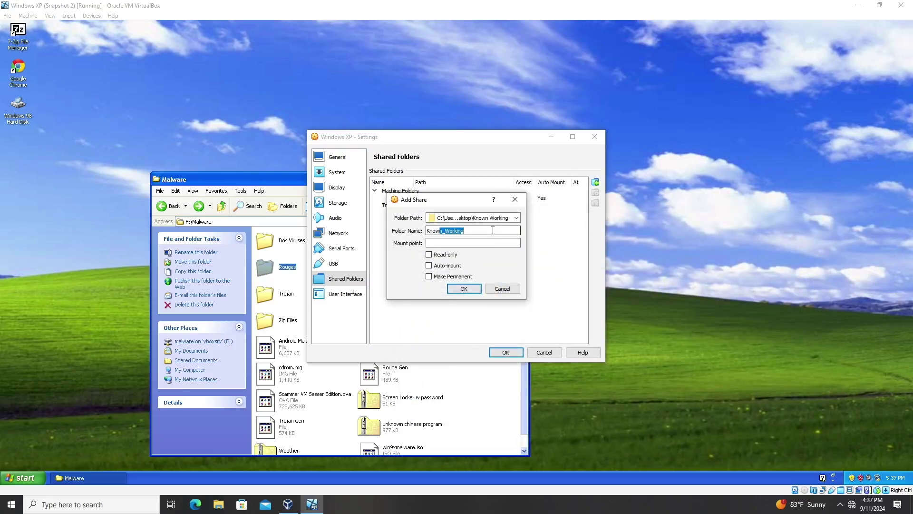
pyautogui.press('BackSpace')
pyautogui.click(445, 254)
pyautogui.click(452, 266)
pyautogui.click(453, 276)
pyautogui.click(463, 288)
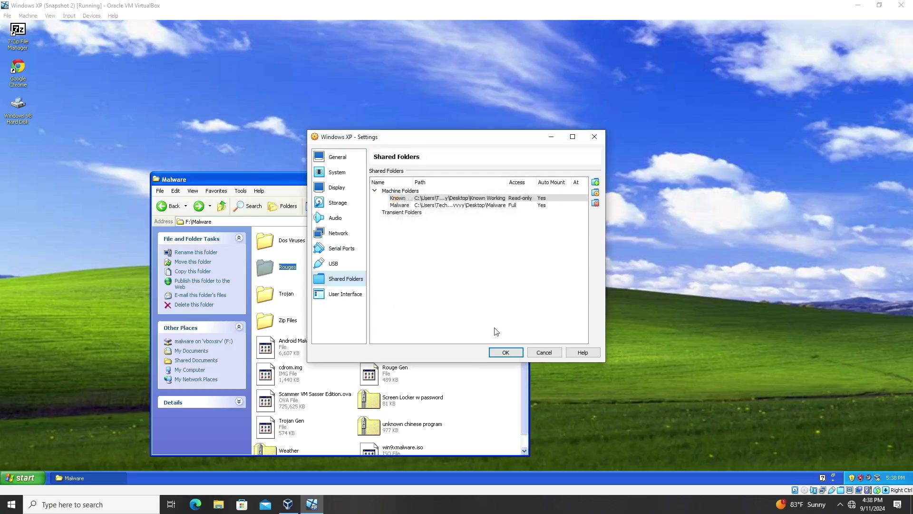
pyautogui.click(505, 352)
pyautogui.click(36, 479)
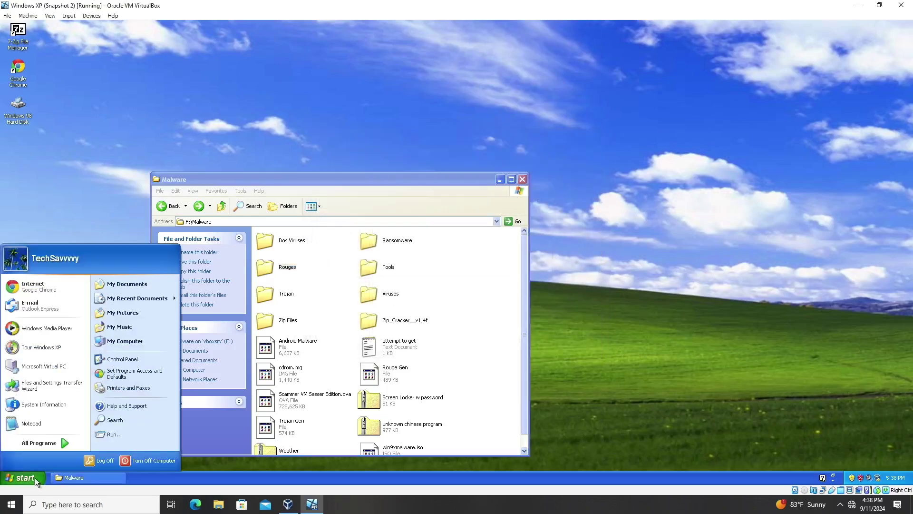
# From Run, execute a net use command mapping \\vboxsrv\Known to a new drive letter.
pyautogui.click(113, 434)
pyautogui.click(149, 428)
pyautogui.press('BackSpace')
pyautogui.press('BackSpace')
pyautogui.press('BackSpace')
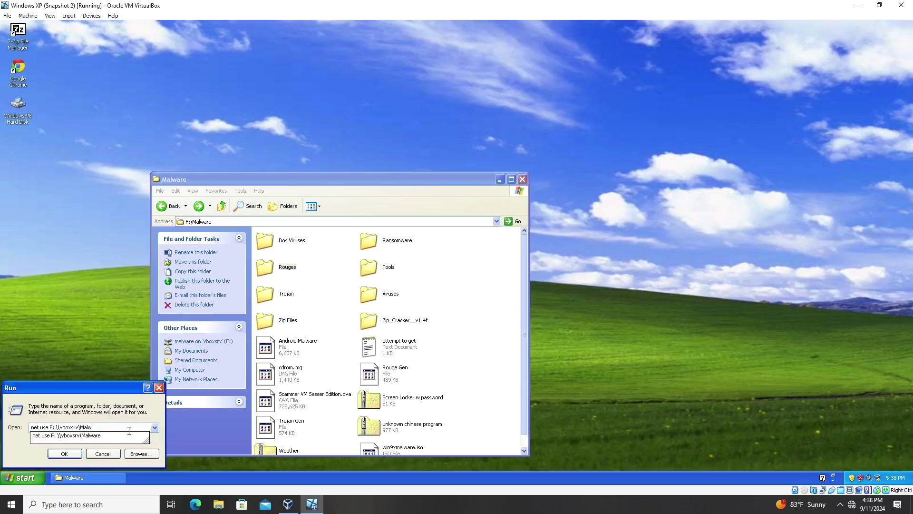
pyautogui.press('BackSpace')
pyautogui.write('Known')
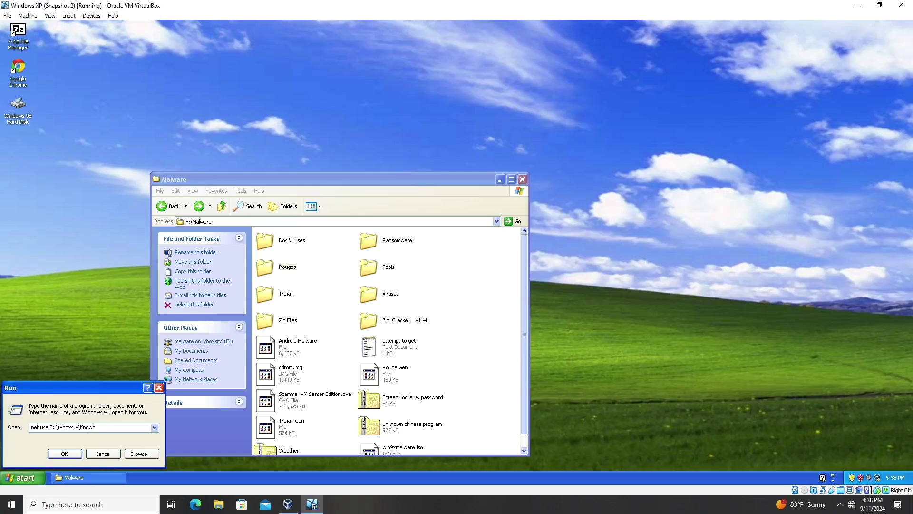
pyautogui.press('BackSpace')
pyautogui.write('G')
pyautogui.press('Return')
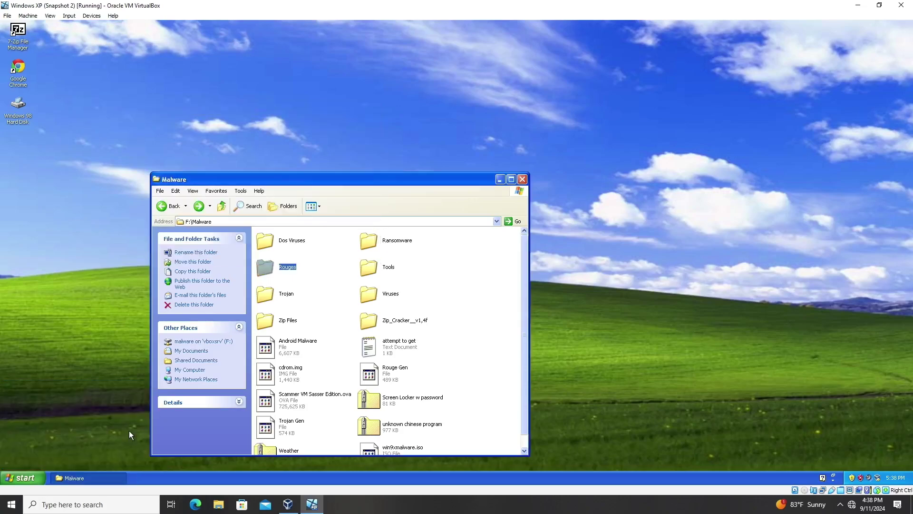
pyautogui.click(174, 206)
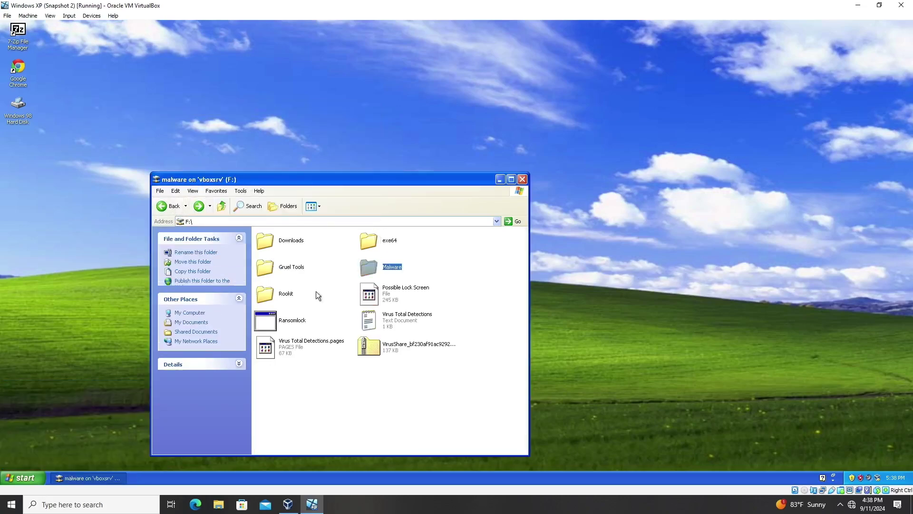
# Copy the four FakeVimes Family samples from the Known drive's Rogues folder onto the XP desktop.
pyautogui.click(166, 207)
pyautogui.doubleClick(387, 395)
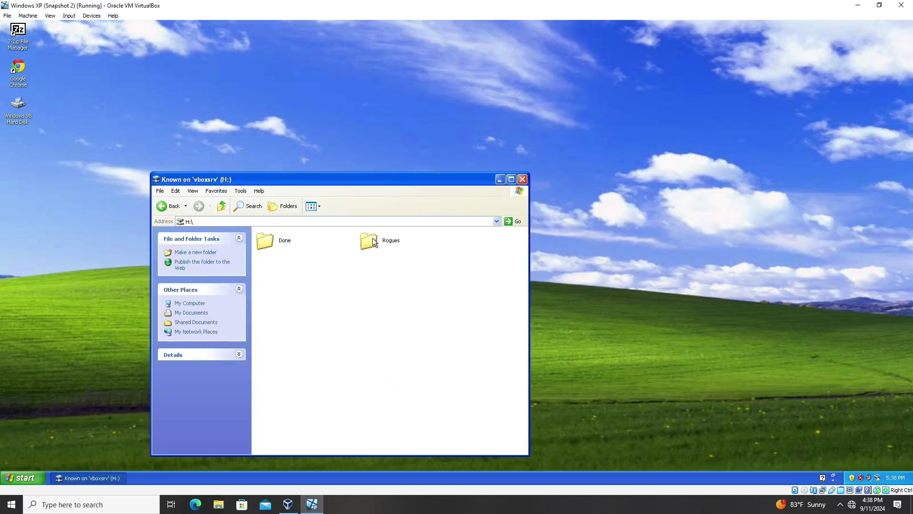
pyautogui.doubleClick(372, 241)
pyautogui.doubleClick(302, 242)
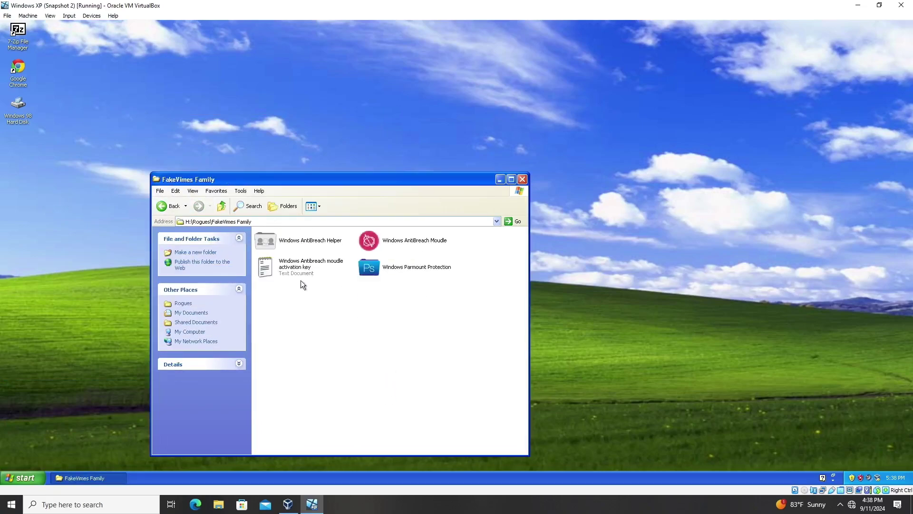
pyautogui.moveTo(310, 277); pyautogui.dragTo(525, 203)
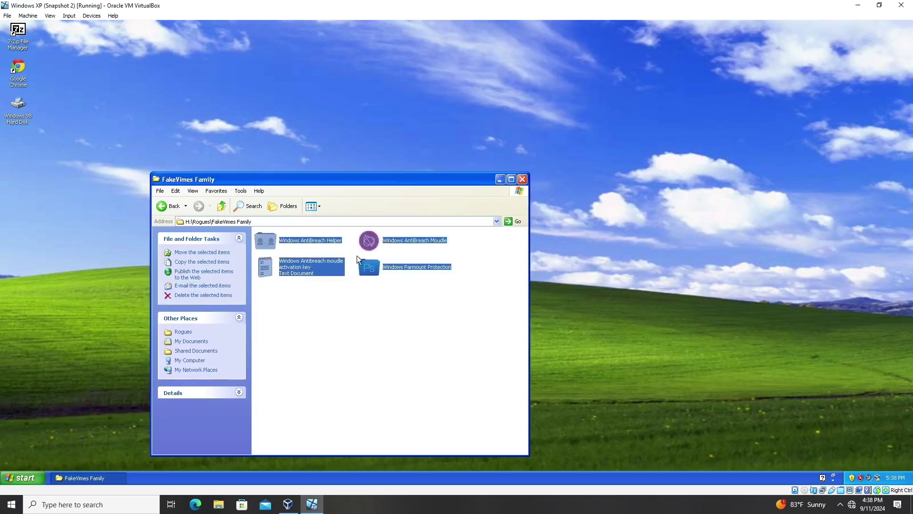
pyautogui.moveTo(360, 242); pyautogui.dragTo(166, 109)
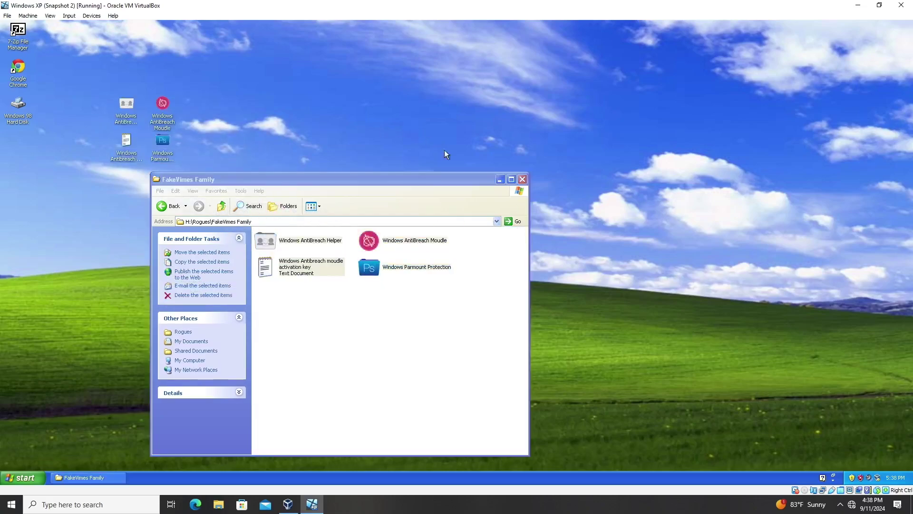
pyautogui.click(521, 180)
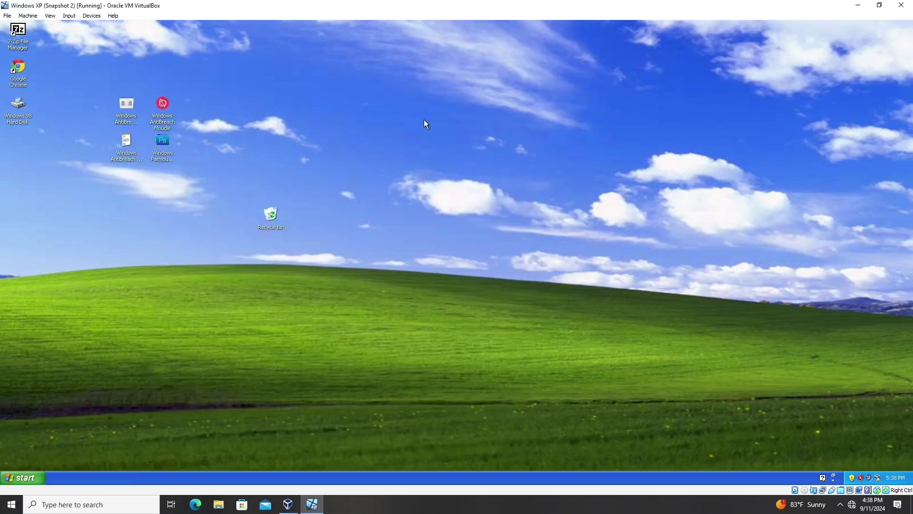
# Take a machine snapshot named Snapshot 3, then return the guest to full screen.
pyautogui.click(27, 16)
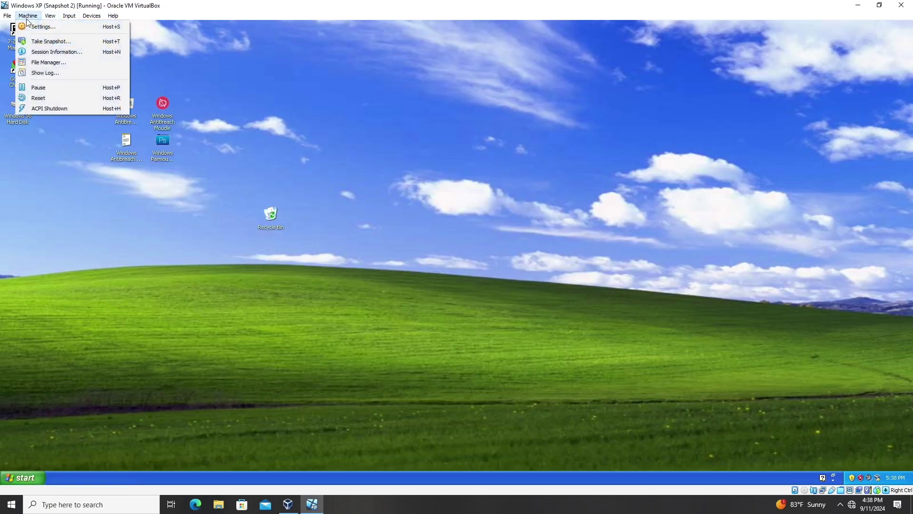
pyautogui.click(67, 41)
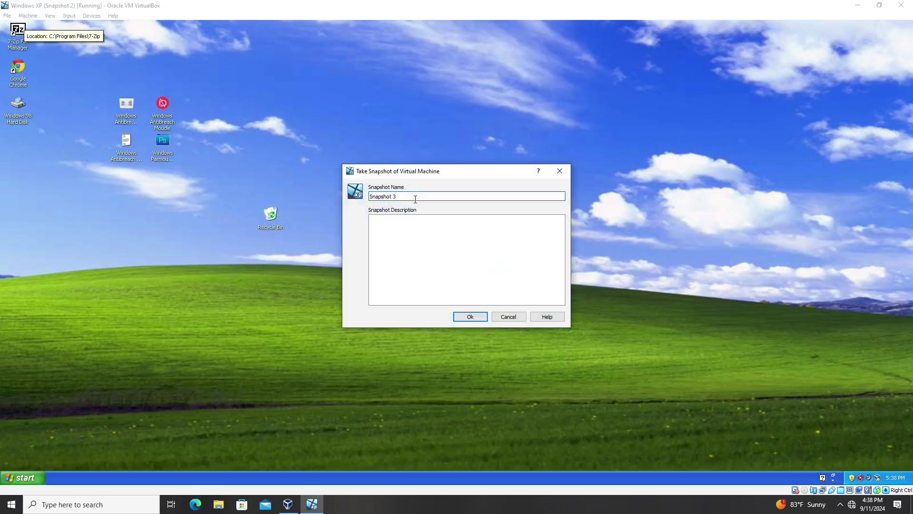
pyautogui.click(469, 316)
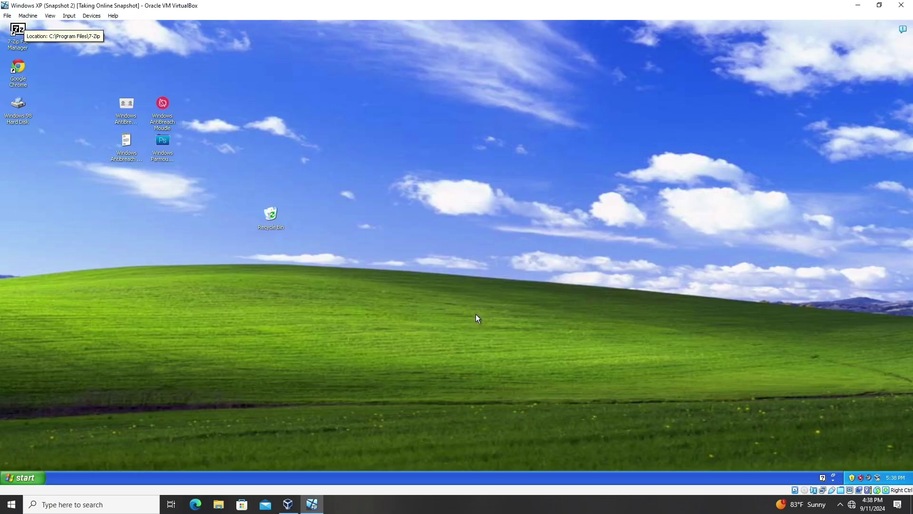
pyautogui.hotkey('ctrl', 'f')
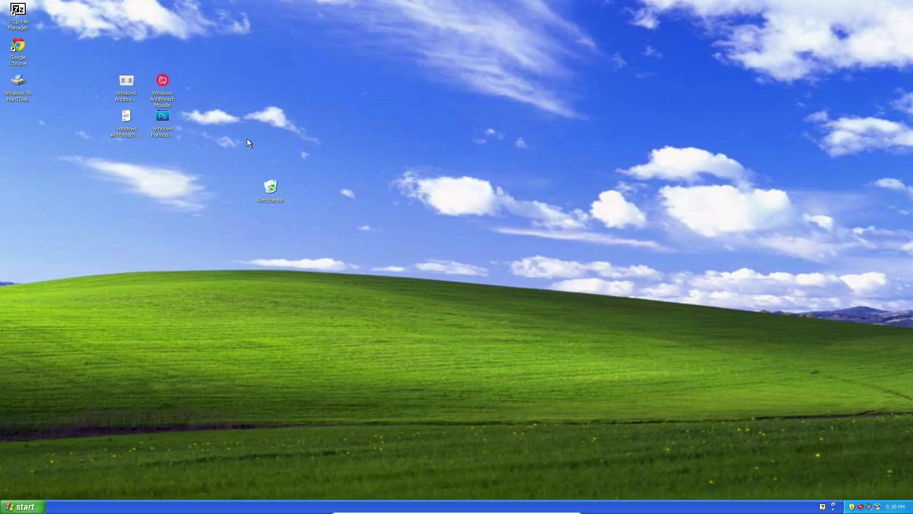
# Reposition the Windows AntiBreach Module icon and window while its first scan finds threats.
pyautogui.moveTo(173, 106); pyautogui.dragTo(318, 141)
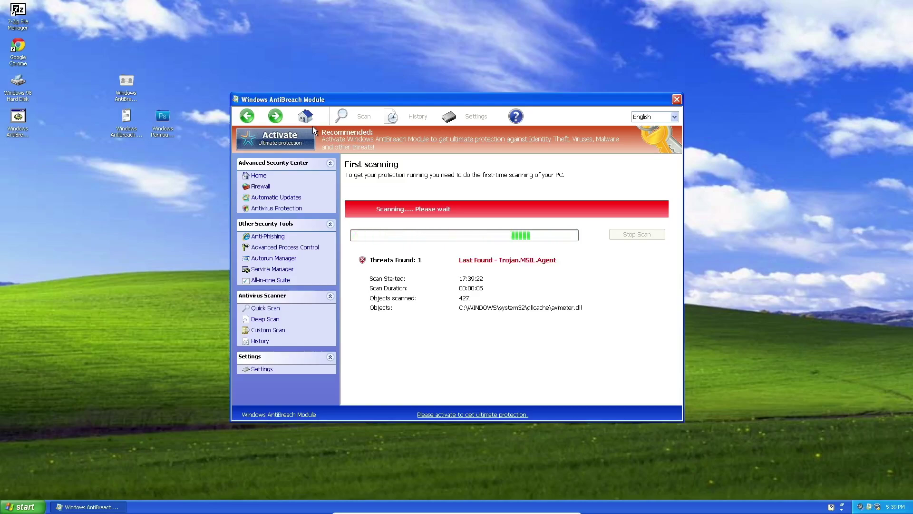
pyautogui.moveTo(349, 99); pyautogui.dragTo(573, 101)
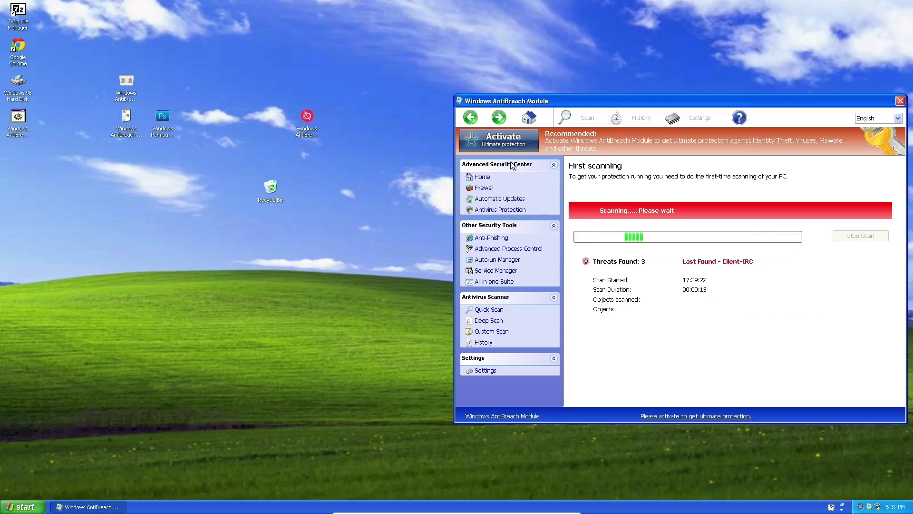
# Open Control Panel from the Start menu and switch it to Classic View.
pyautogui.press('super')
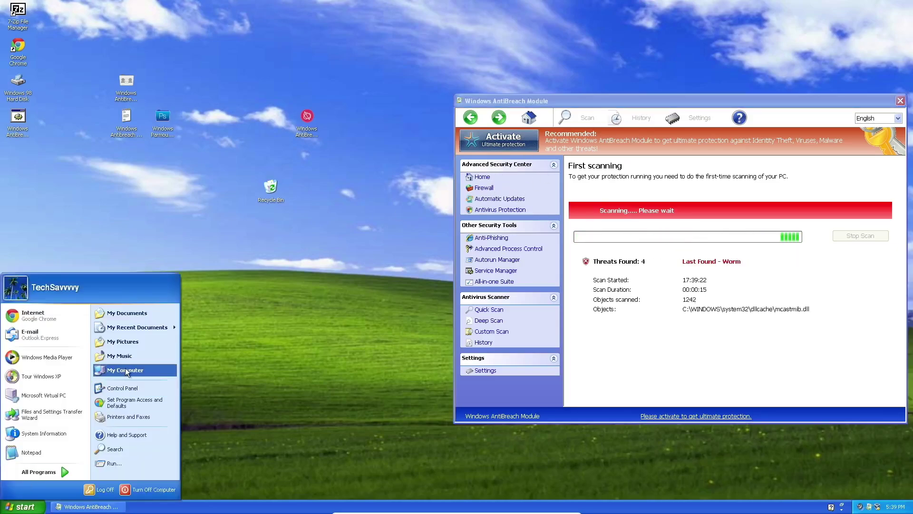
pyautogui.click(133, 378)
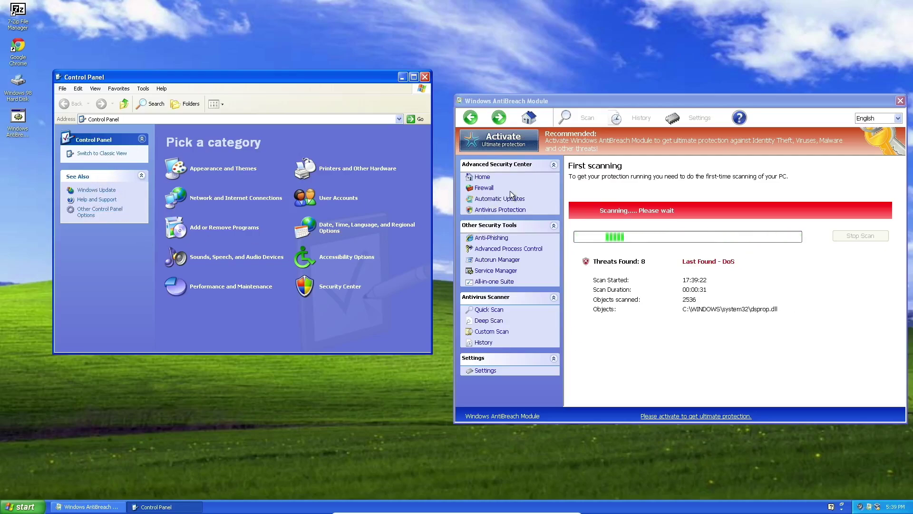
pyautogui.click(115, 153)
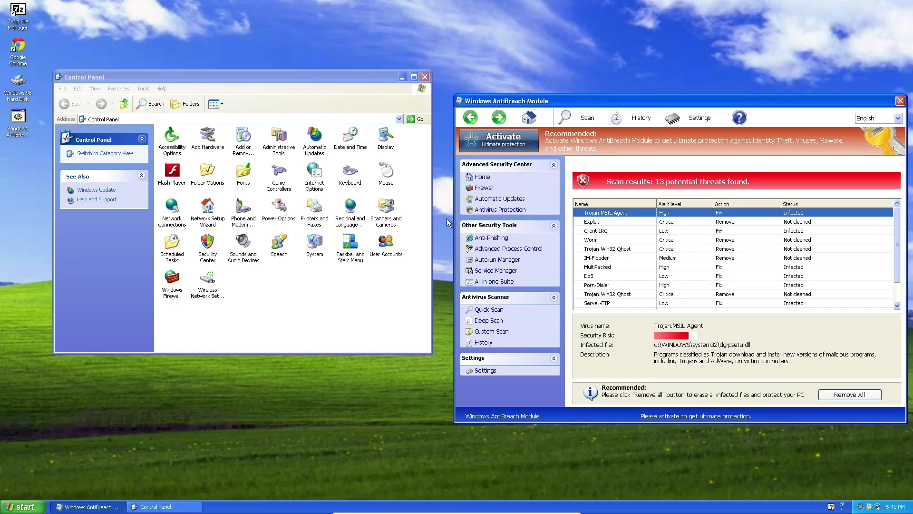
# Activate Control Panel, toggle the Start menu, and drag the AntiBreach window left over it.
pyautogui.click(281, 292)
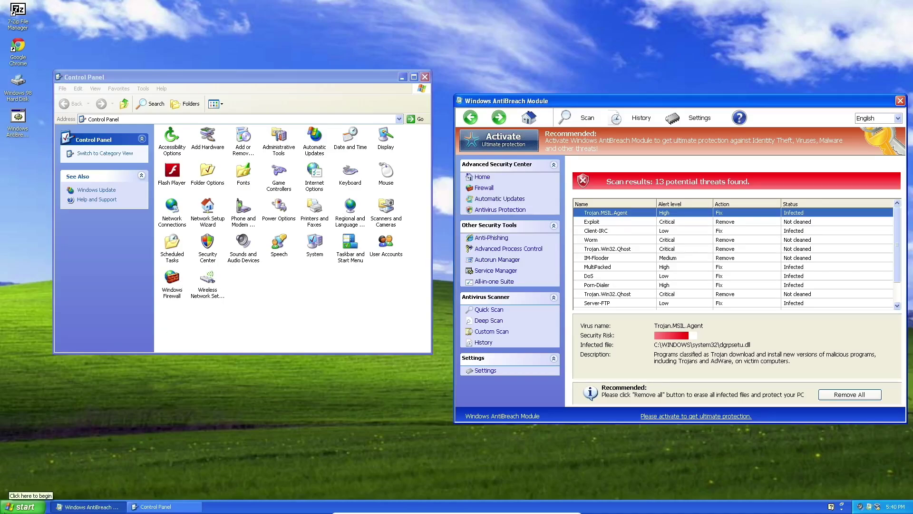
pyautogui.click(22, 507)
pyautogui.click(21, 507)
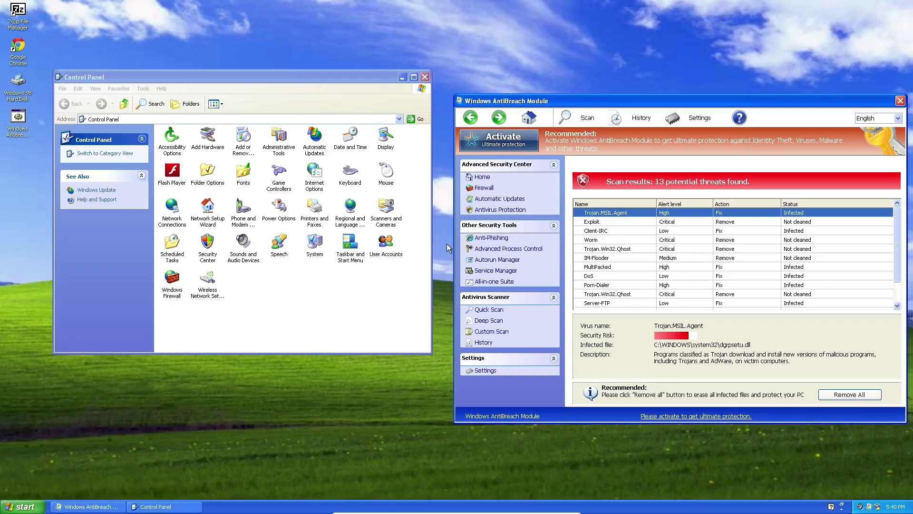
pyautogui.click(19, 507)
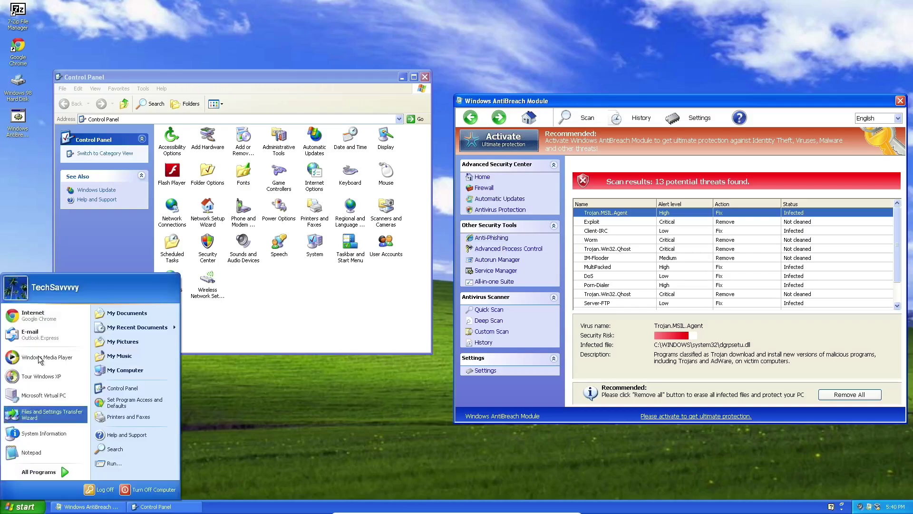
pyautogui.click(19, 507)
pyautogui.click(14, 508)
pyautogui.click(14, 507)
pyautogui.click(19, 507)
pyautogui.click(19, 507)
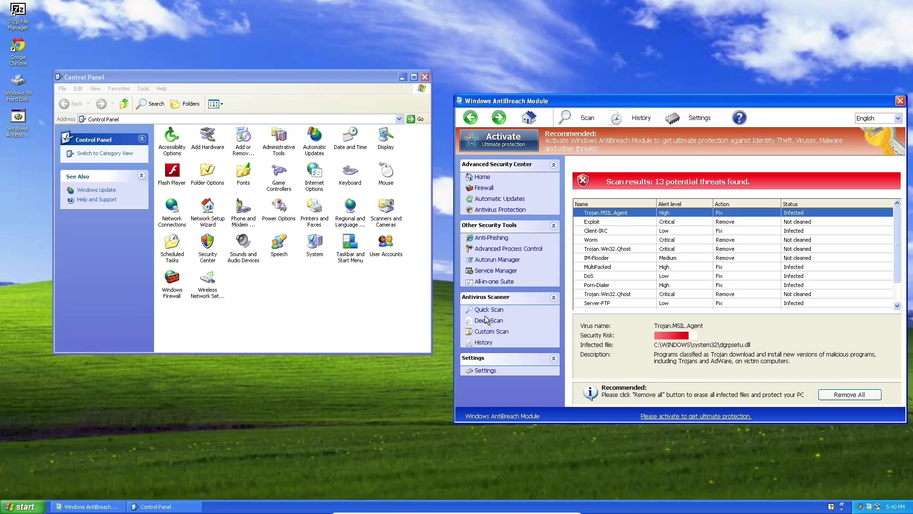
pyautogui.moveTo(628, 101); pyautogui.dragTo(522, 115)
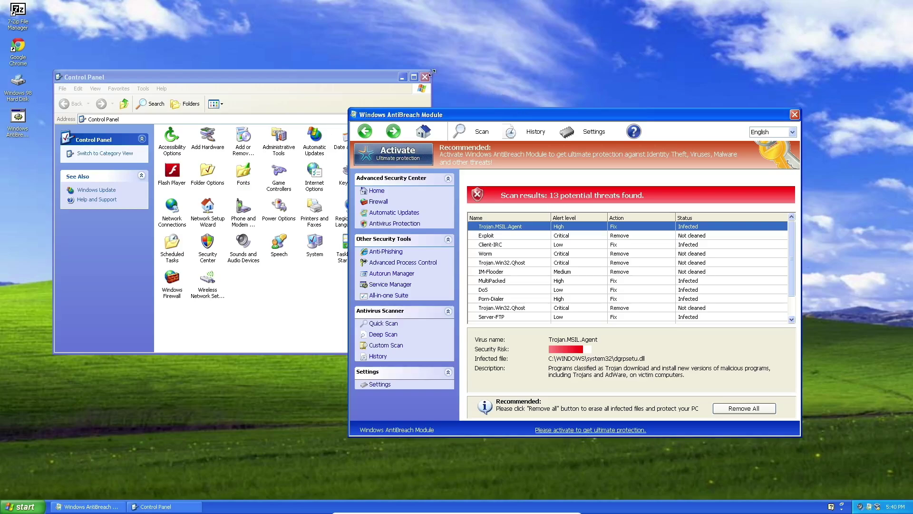
# Close the Control Panel window and scroll the AntiBreach threat list.
pyautogui.click(424, 77)
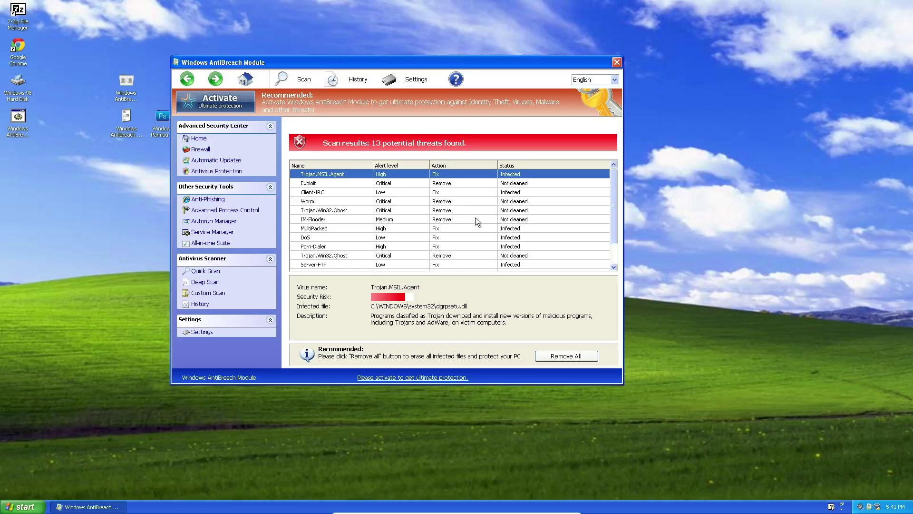
pyautogui.moveTo(613, 209); pyautogui.dragTo(583, 195)
# View details of the Worm, Client-IRC, Exploit and DoS entries in the AntiBreach threat list.
pyautogui.click(337, 201)
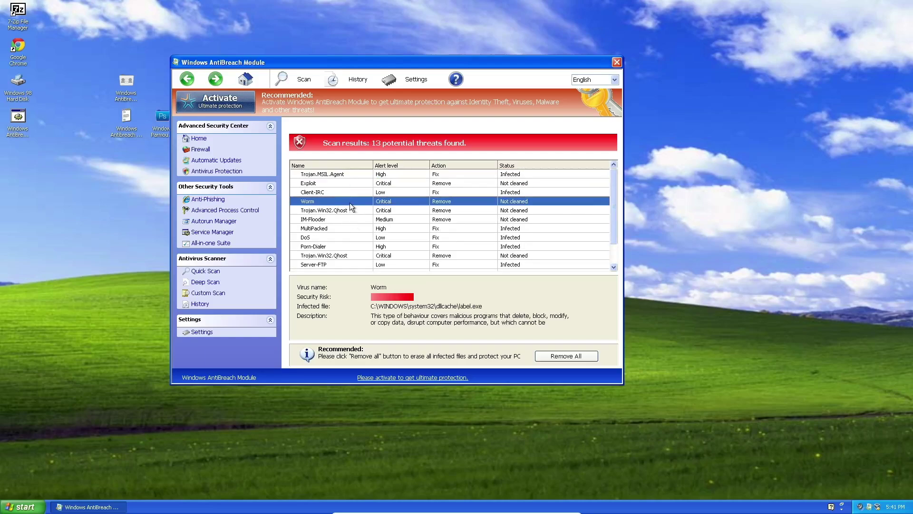
pyautogui.click(349, 189)
pyautogui.click(352, 182)
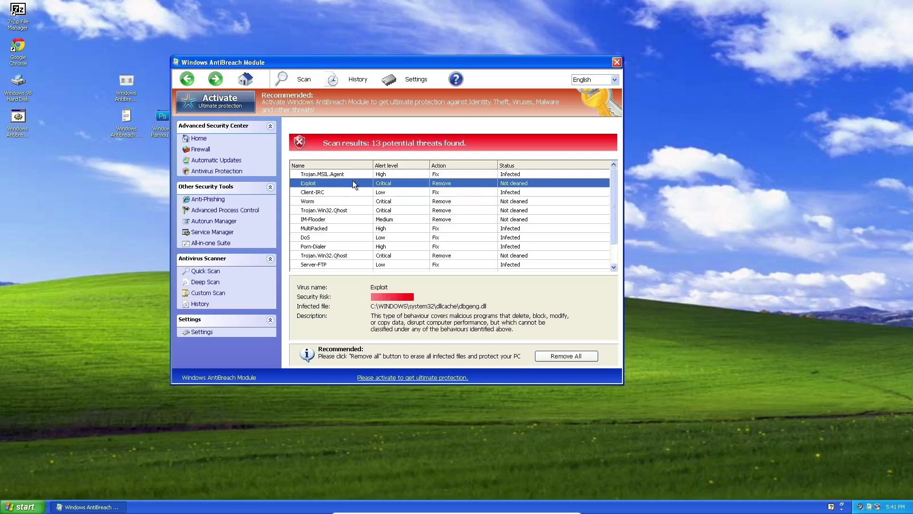
pyautogui.click(353, 237)
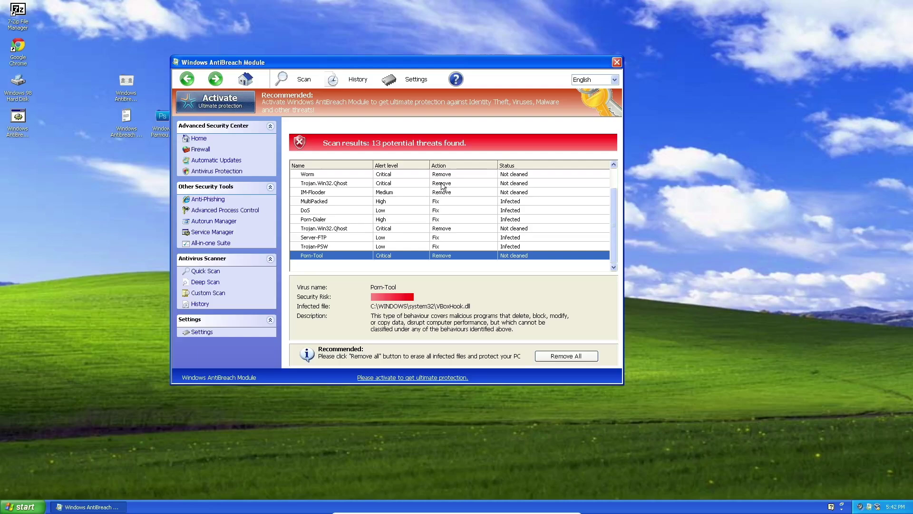
pyautogui.scroll(1, 499, 233)
pyautogui.scroll(-1, 479, 221)
pyautogui.scroll(1, 474, 243)
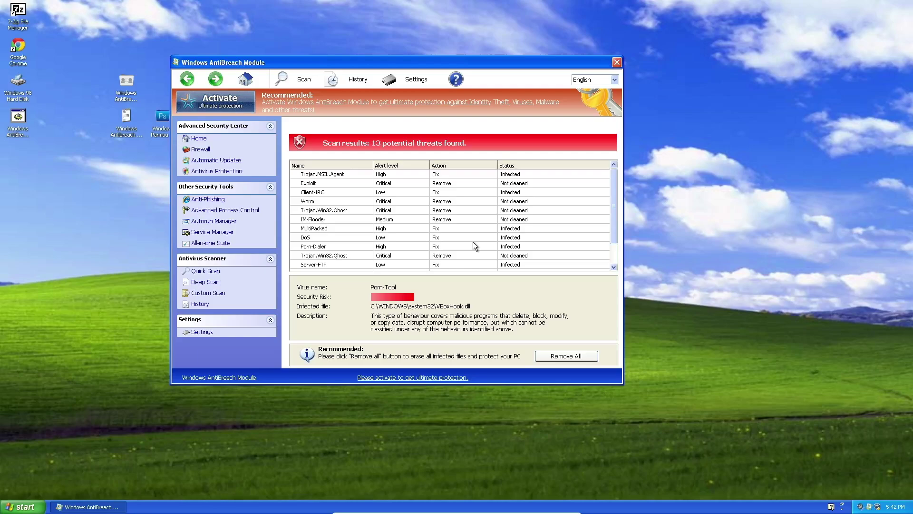
pyautogui.click(575, 358)
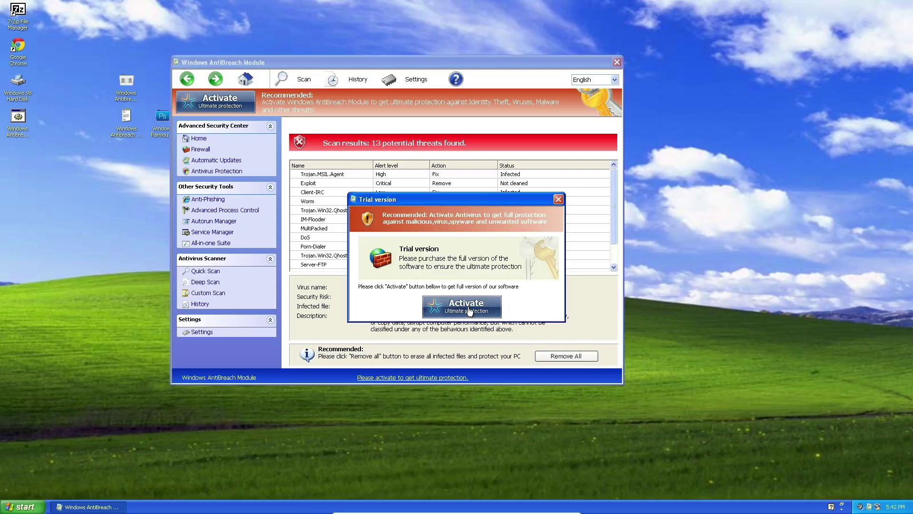
pyautogui.click(468, 308)
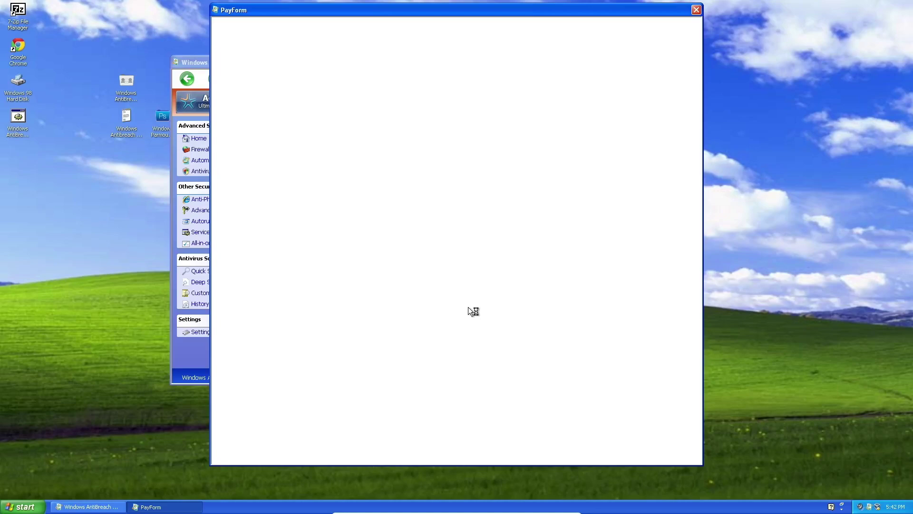
pyautogui.click(696, 10)
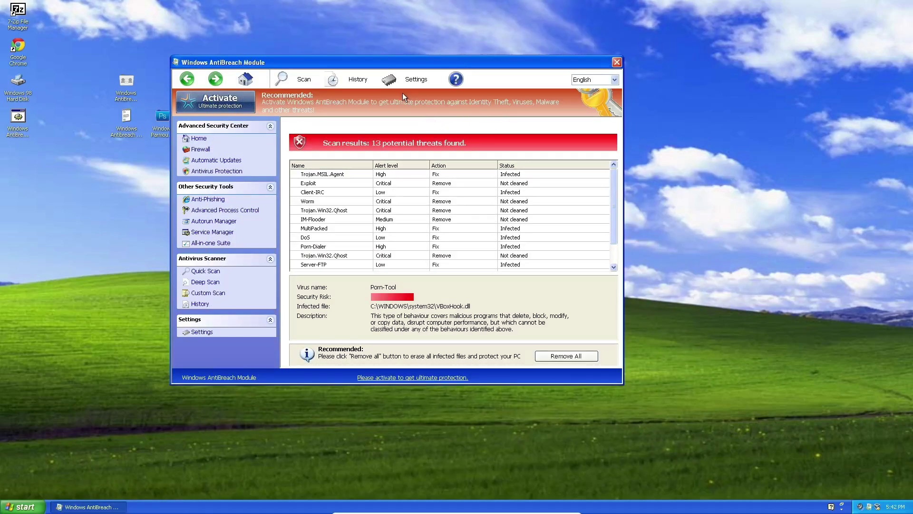
# Return to AntiBreach's Home page showing Firewall, Automatic Updates and Antivirus Protection off.
pyautogui.click(249, 78)
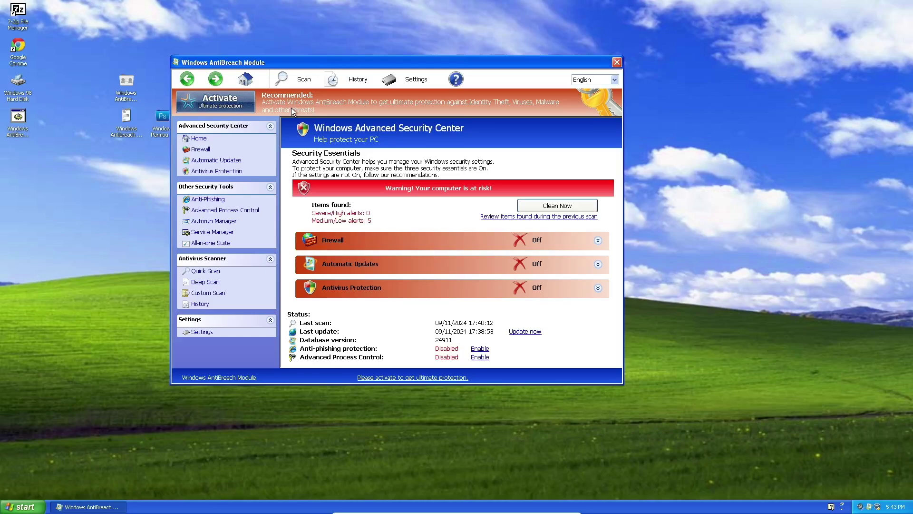
# Expand Firewall and try Enable, dismissing the fake googleupdate.exe alert and Trial version nag.
pyautogui.click(597, 241)
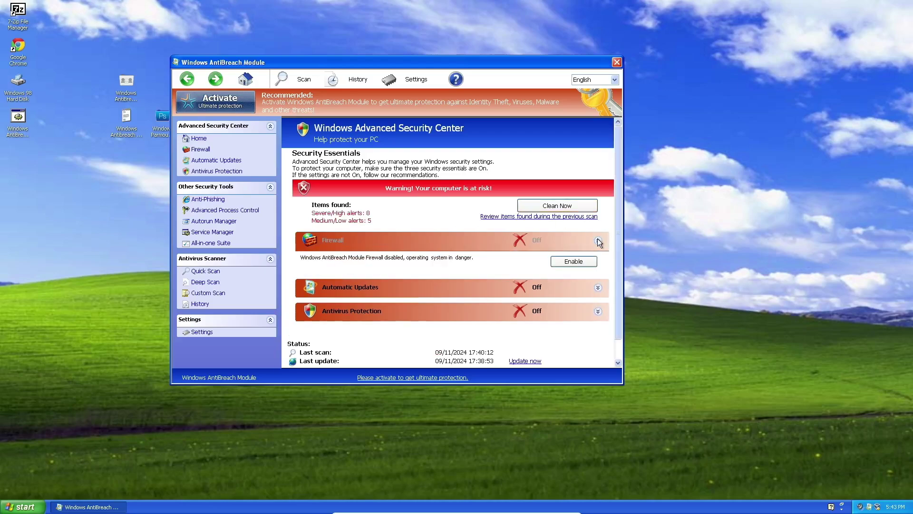
pyautogui.click(577, 261)
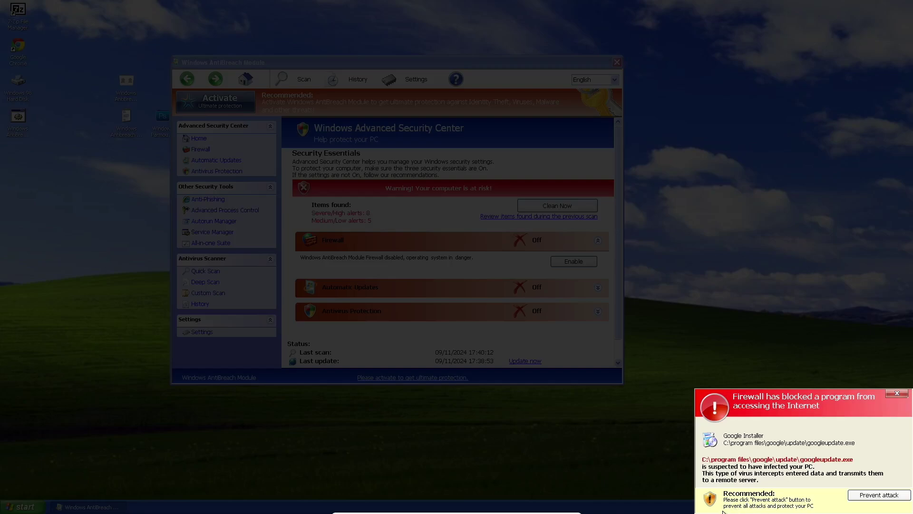
pyautogui.click(869, 496)
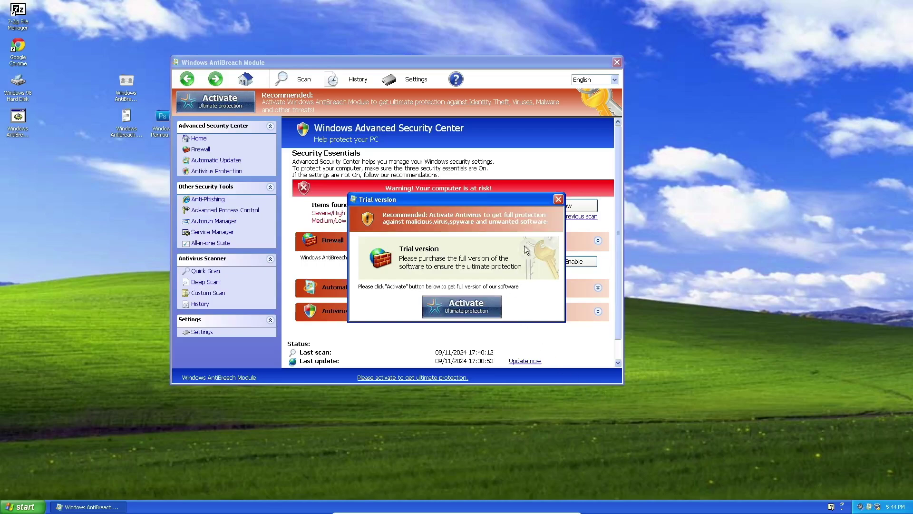
pyautogui.click(558, 199)
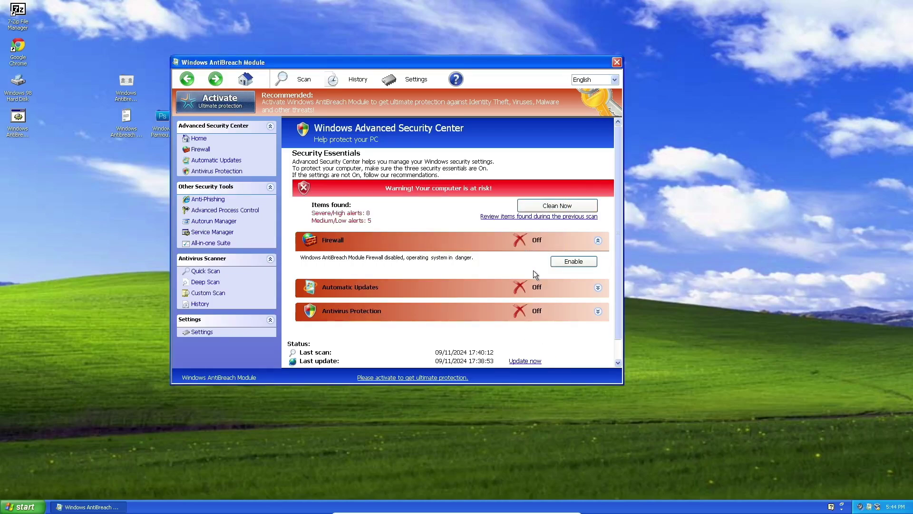
# Expand Automatic Updates and try Enable, which only brings a Trial version prompt.
pyautogui.click(596, 291)
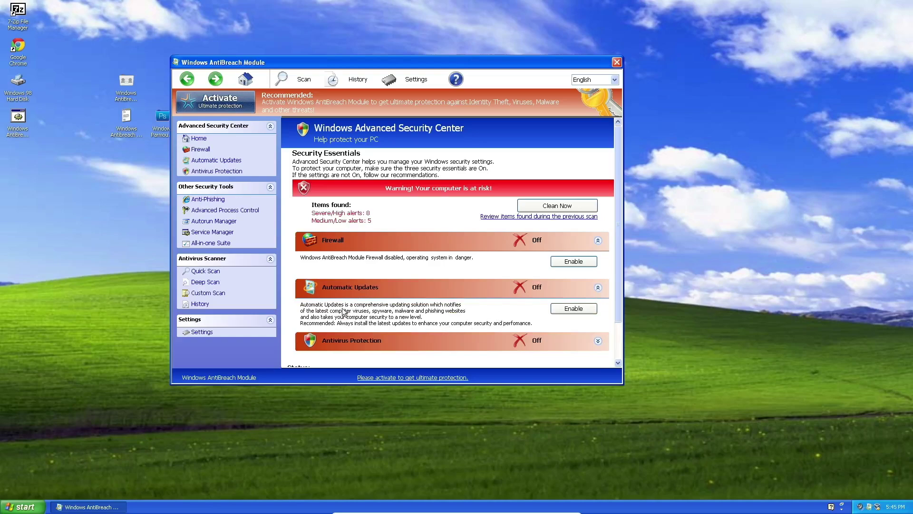
pyautogui.click(574, 310)
pyautogui.click(558, 199)
# Expand Antivirus Protection and try Update now, Install Updates and Enable, closing each Trial prompt.
pyautogui.click(598, 342)
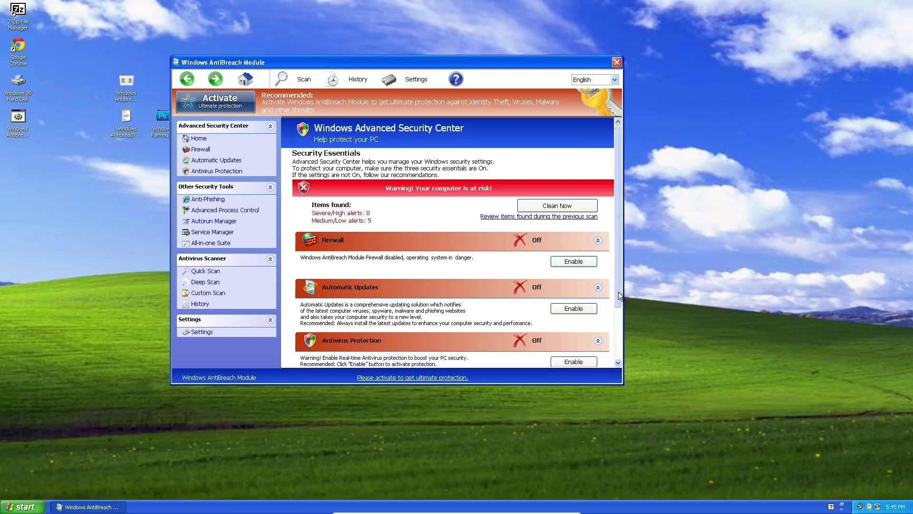
pyautogui.moveTo(618, 290); pyautogui.dragTo(623, 344)
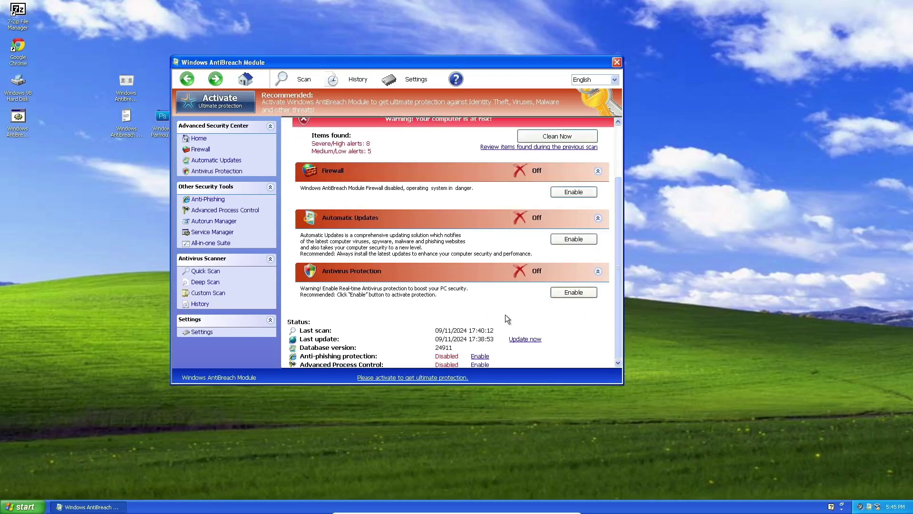
pyautogui.click(529, 339)
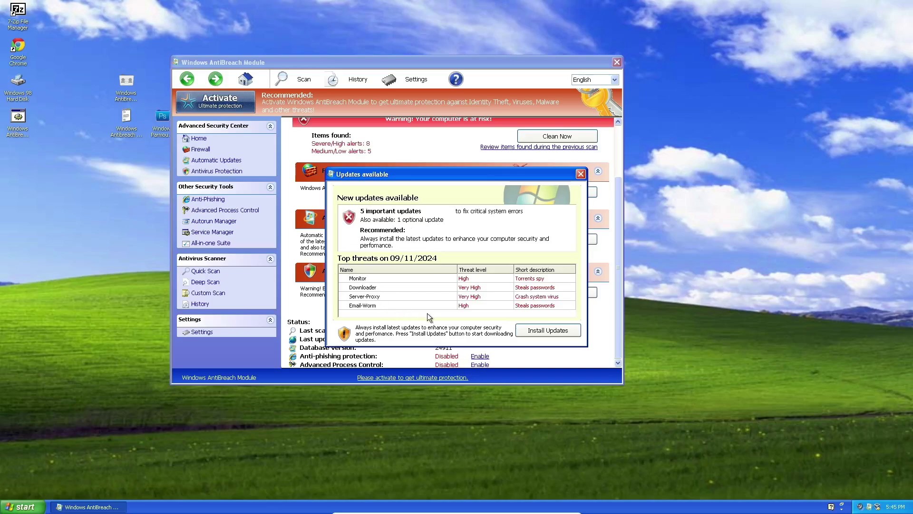
pyautogui.click(549, 333)
pyautogui.click(559, 199)
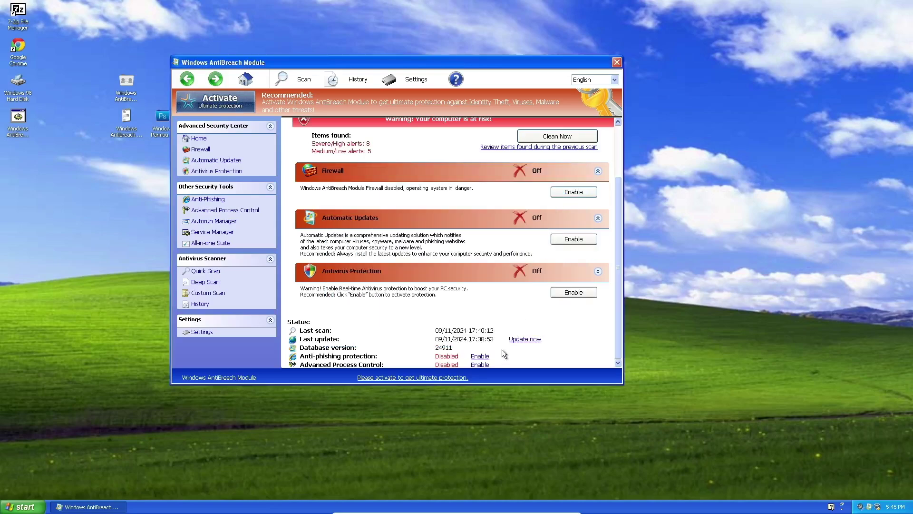
pyautogui.click(479, 364)
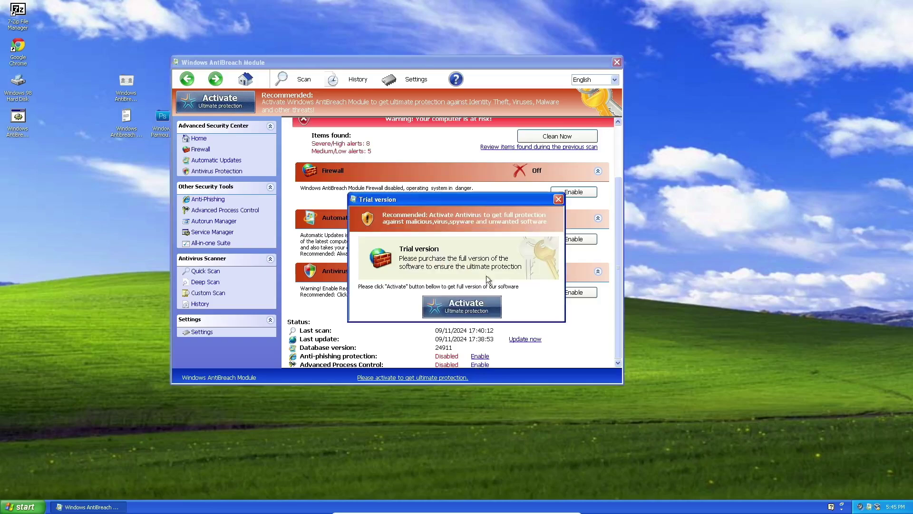
pyautogui.click(558, 199)
pyautogui.click(200, 141)
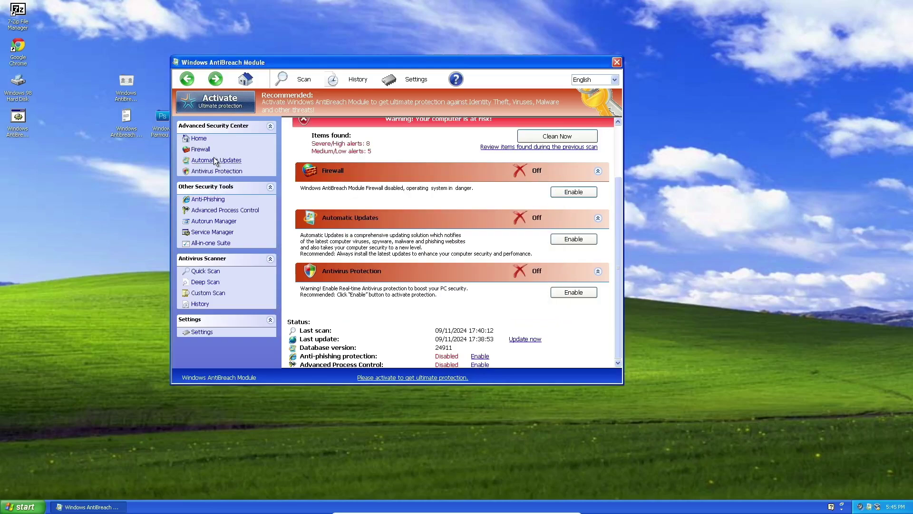
# Expand Firewall and collapse Automatic Updates and Antivirus Protection in the overview.
pyautogui.click(201, 151)
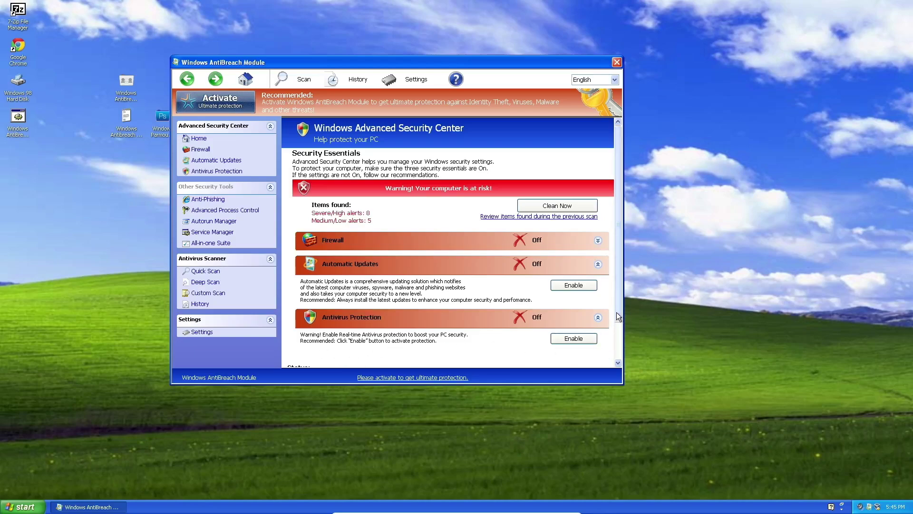
pyautogui.moveTo(618, 309); pyautogui.dragTo(617, 370)
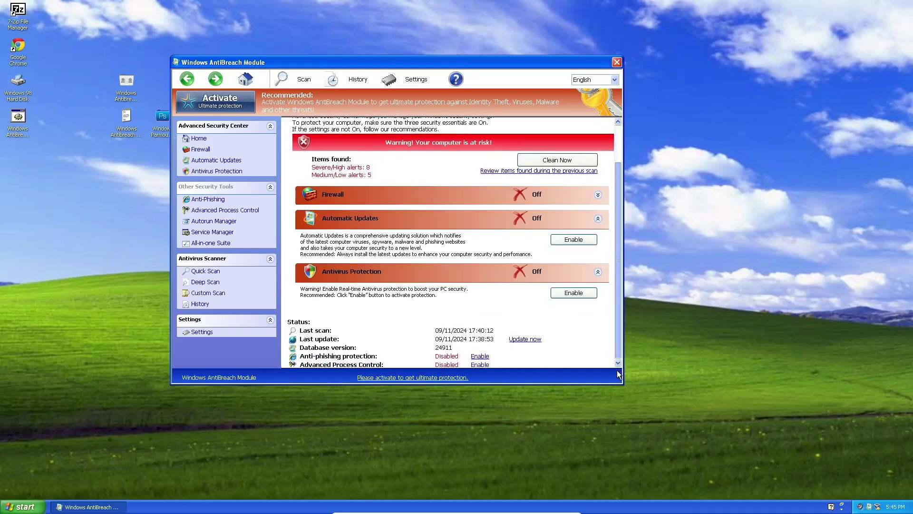
pyautogui.click(206, 150)
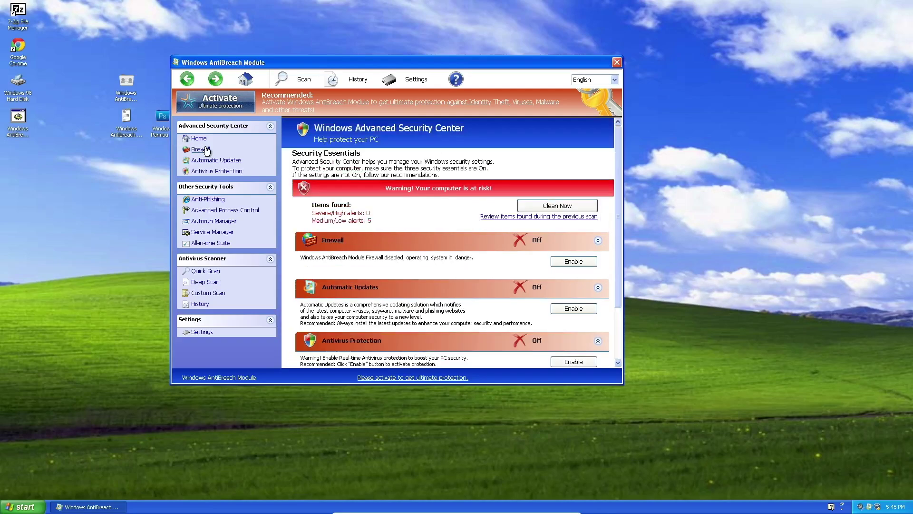
pyautogui.click(216, 160)
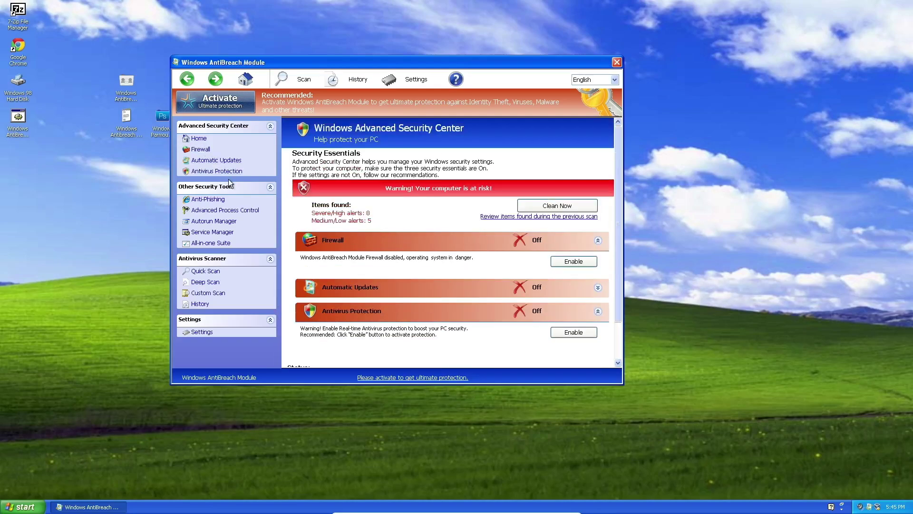
pyautogui.click(231, 172)
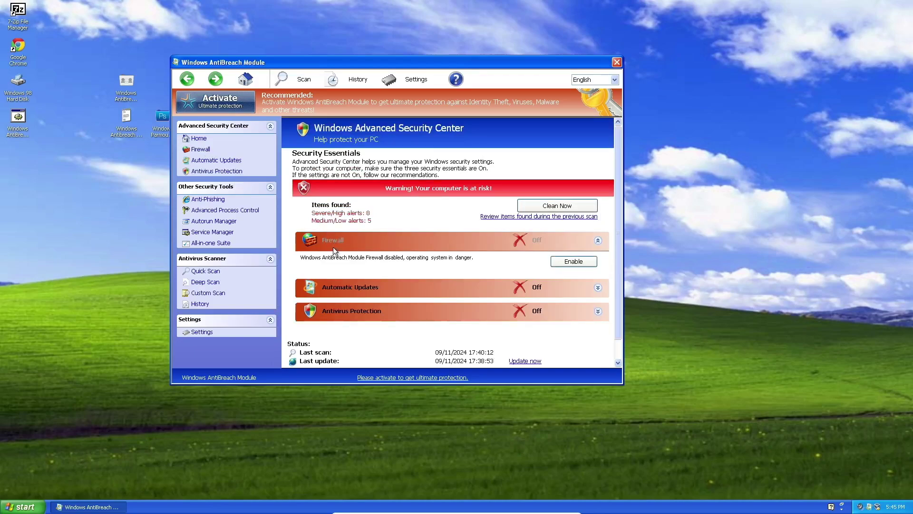
# Choose Enable (Recommended) for Anti-phishing and apply it; a Trial prompt keeps it disabled.
pyautogui.click(218, 200)
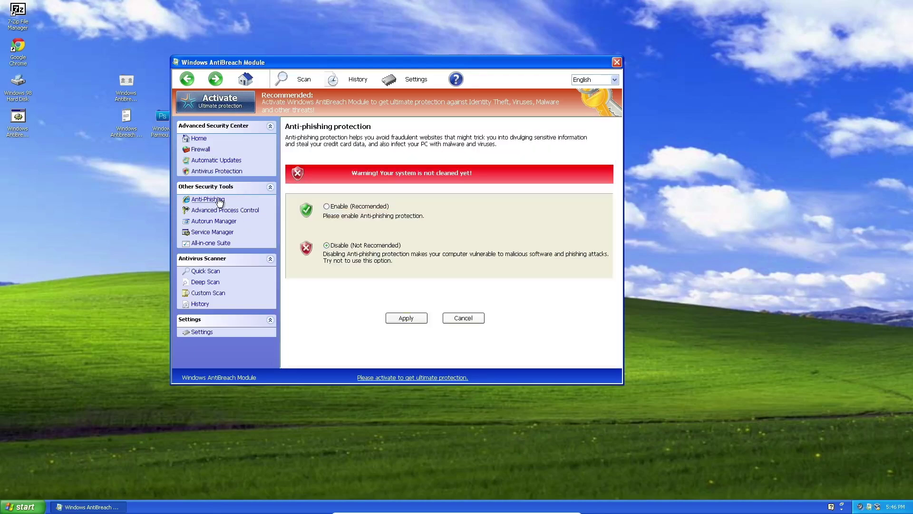
pyautogui.click(342, 207)
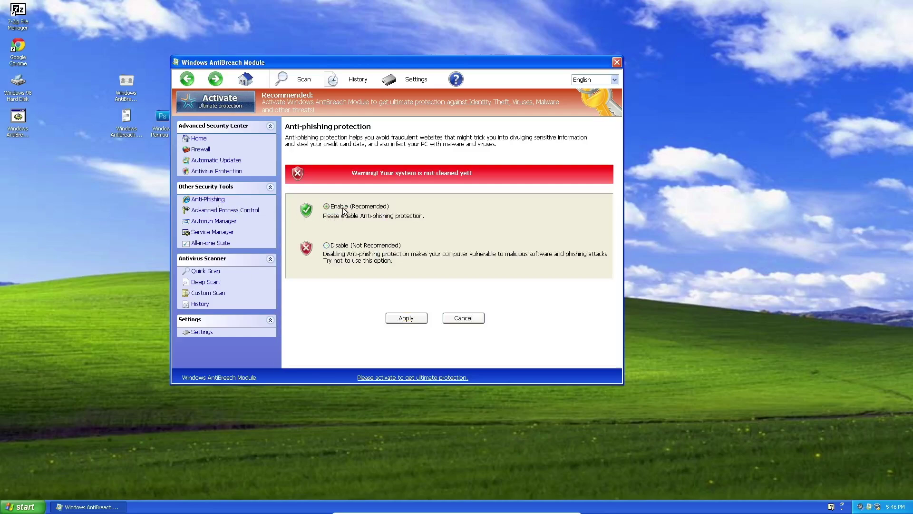
pyautogui.click(386, 316)
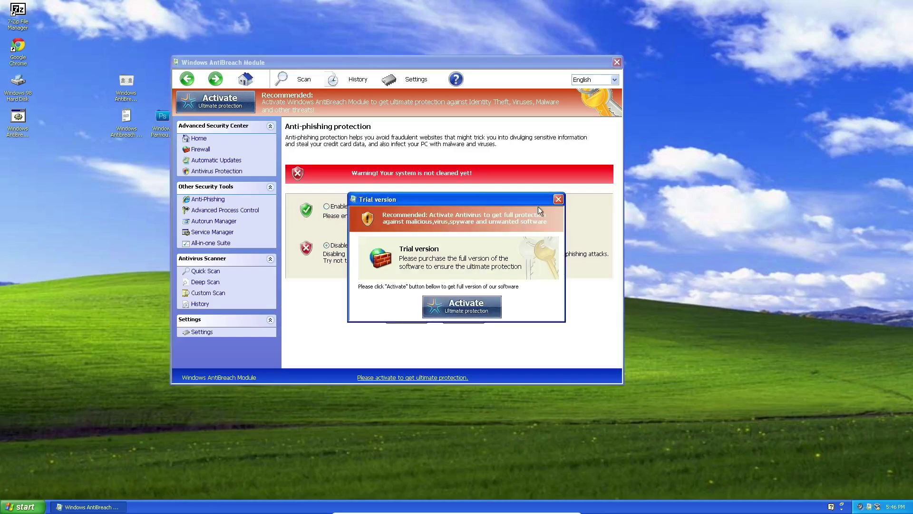
pyautogui.click(558, 199)
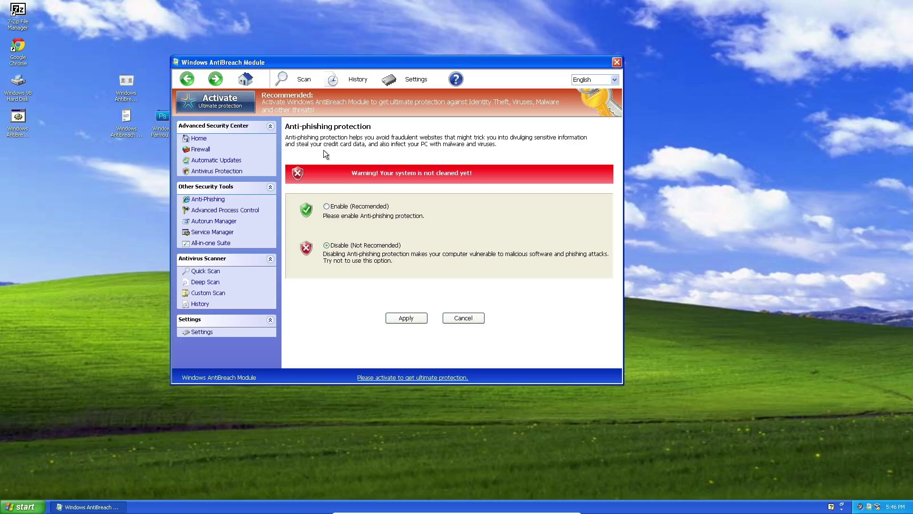
# Open the Advanced Process Control list and start Task Manager from the taskbar.
pyautogui.click(251, 212)
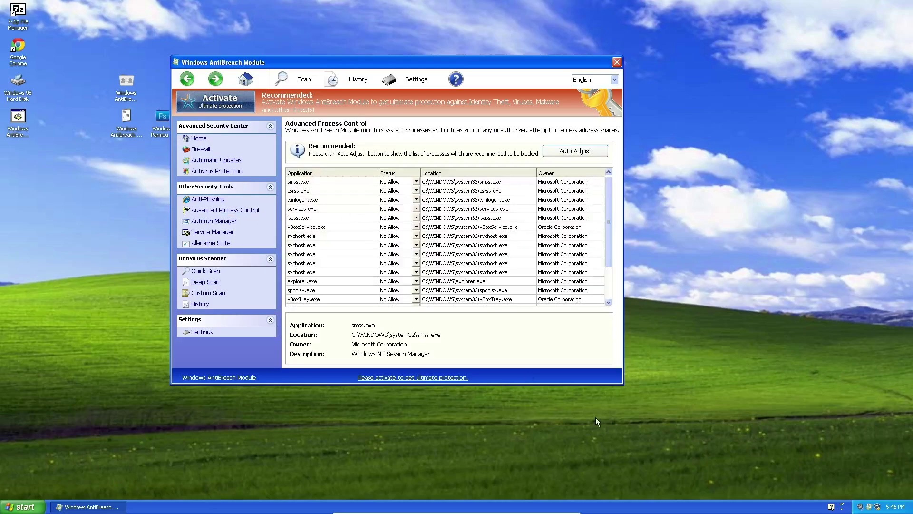
pyautogui.rightClick(679, 495)
pyautogui.click(700, 474)
pyautogui.rightClick(678, 508)
pyautogui.click(692, 476)
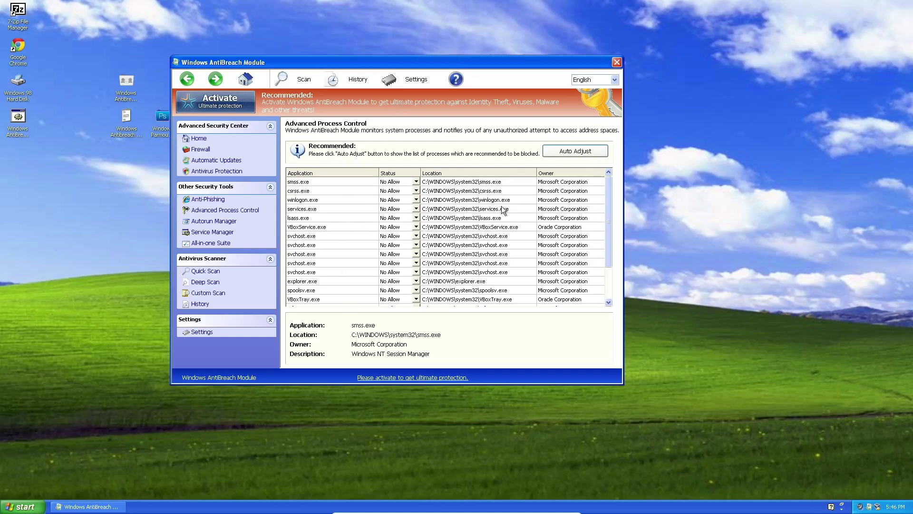
pyautogui.moveTo(609, 209)
pyautogui.mouseDown()
pyautogui.moveTo(605, 259)
pyautogui.moveTo(600, 212)
pyautogui.mouseUp()
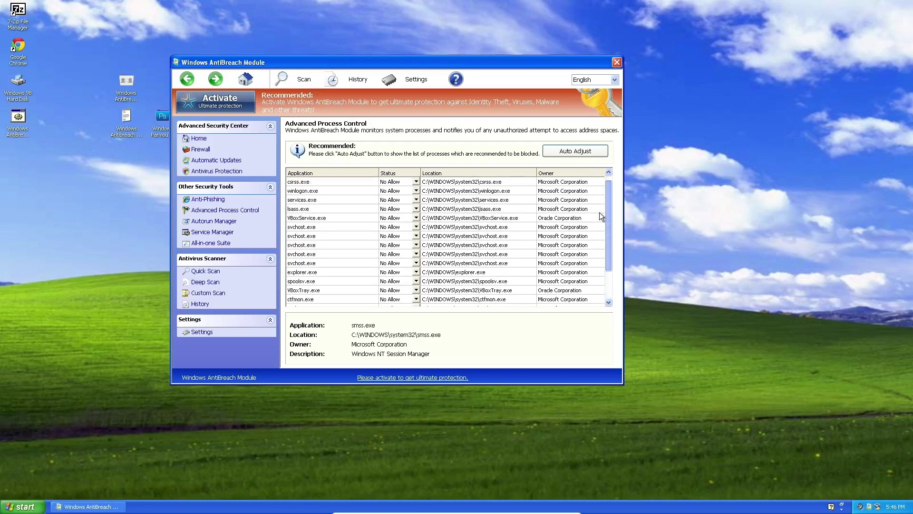
pyautogui.moveTo(595, 209); pyautogui.dragTo(609, 247)
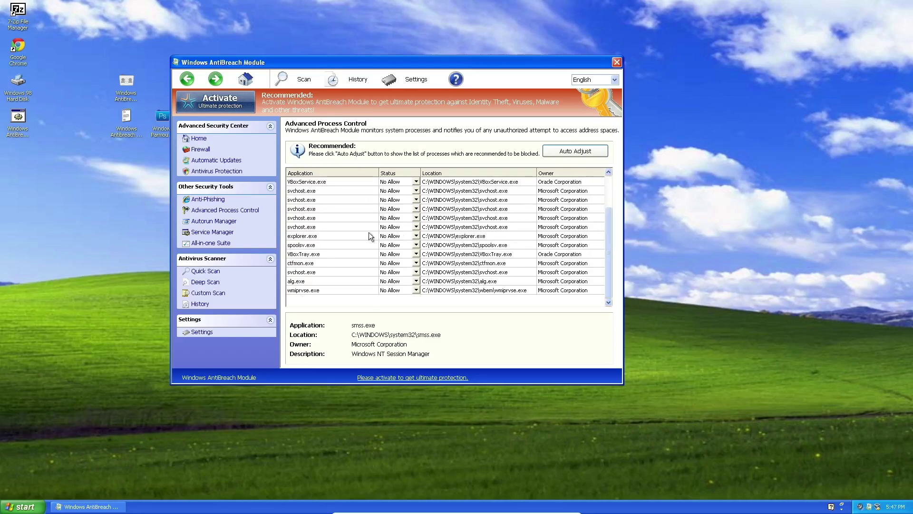
# Set VBoxTray.exe's status to Allow; after the Trial prompt it stays No Allow.
pyautogui.click(336, 253)
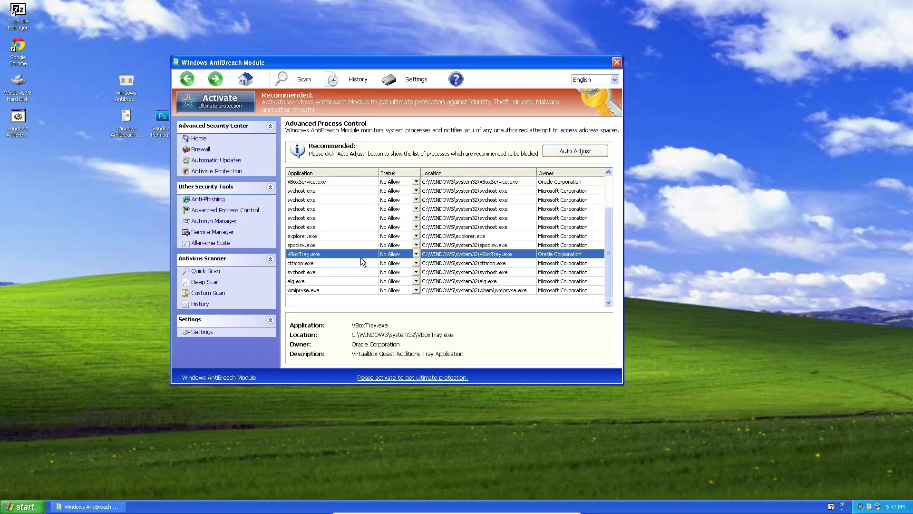
pyautogui.click(416, 253)
pyautogui.click(416, 254)
pyautogui.click(417, 256)
pyautogui.click(417, 254)
pyautogui.click(397, 276)
pyautogui.click(556, 156)
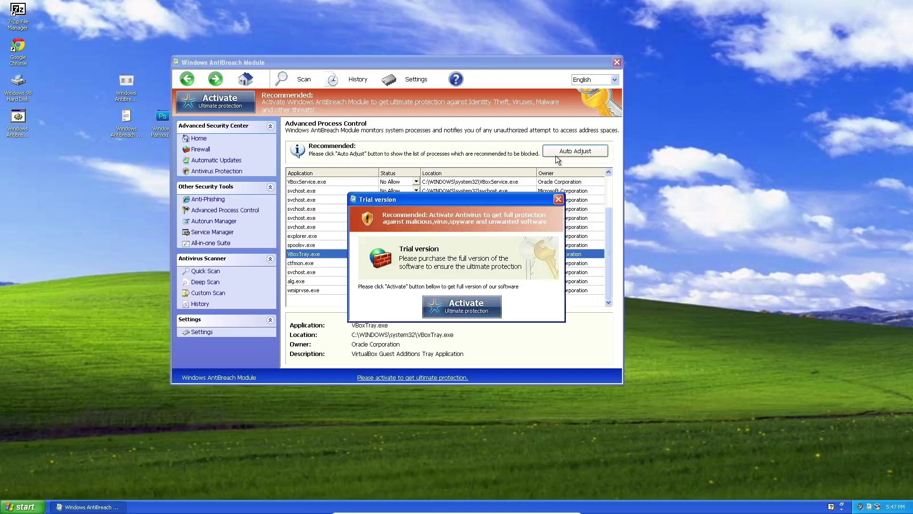
pyautogui.click(559, 199)
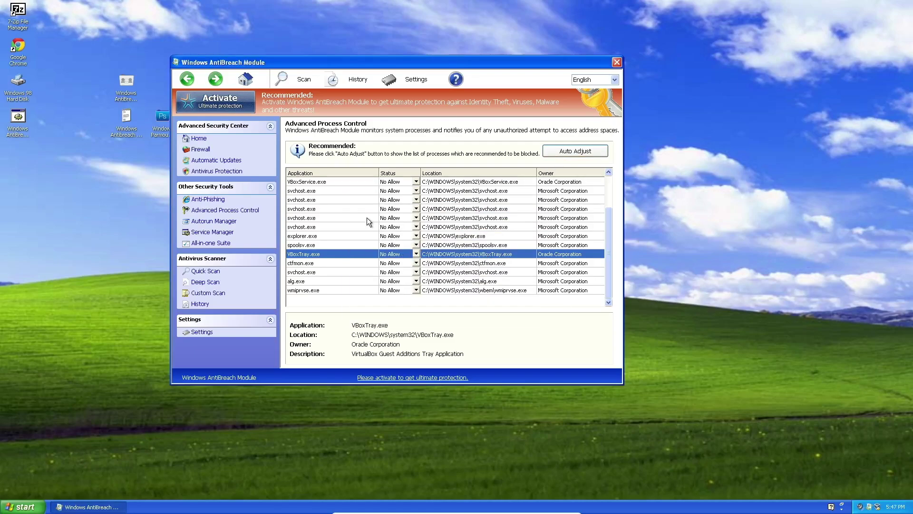
pyautogui.moveTo(609, 250); pyautogui.dragTo(598, 282)
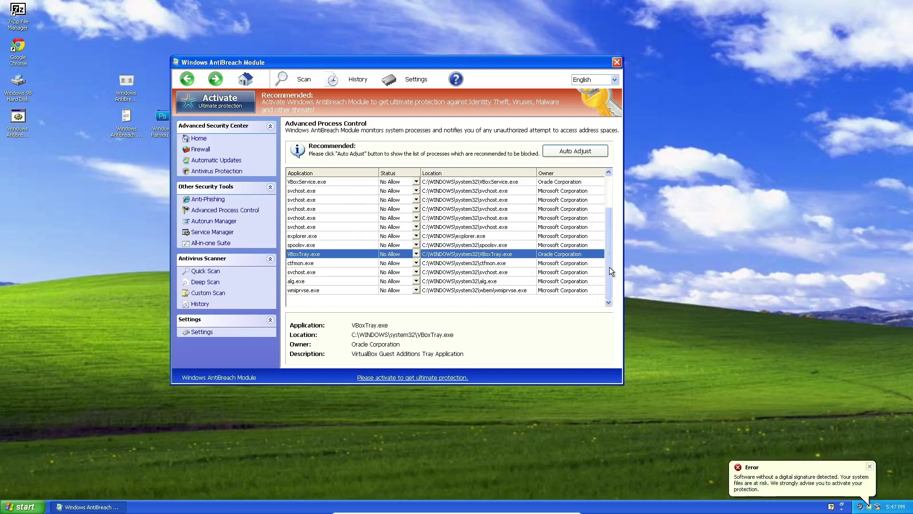
pyautogui.moveTo(610, 267); pyautogui.dragTo(605, 195)
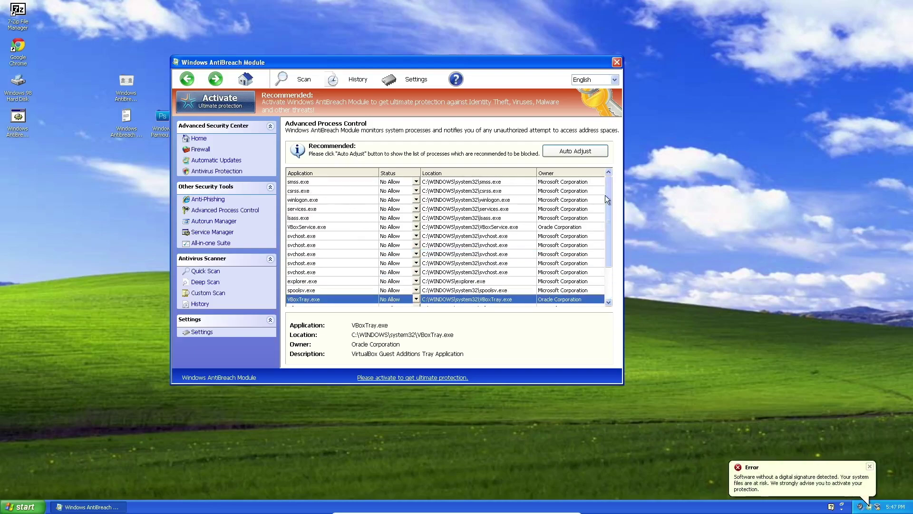
pyautogui.click(207, 223)
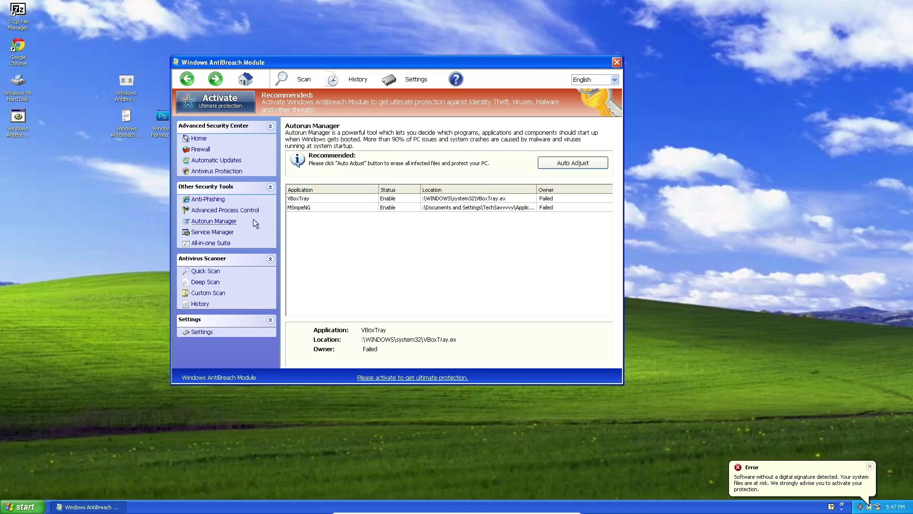
pyautogui.click(334, 198)
pyautogui.click(346, 207)
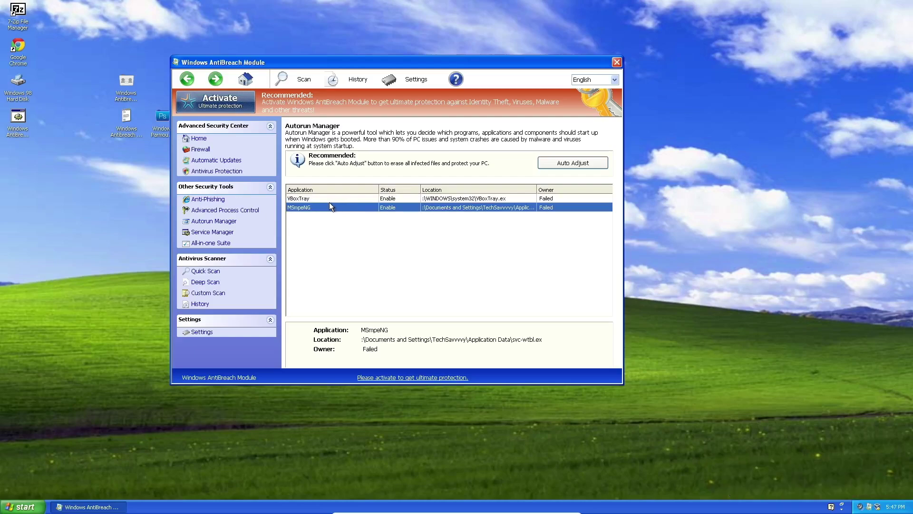
pyautogui.click(336, 198)
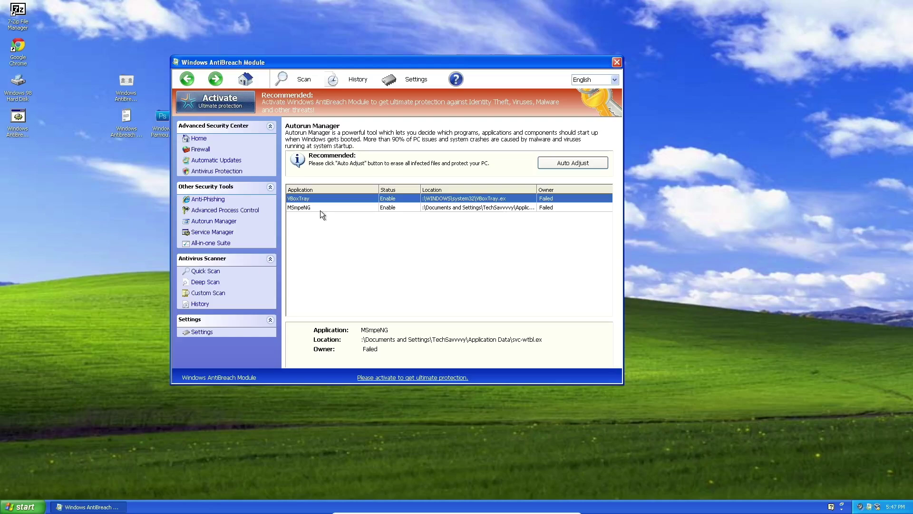
pyautogui.click(227, 212)
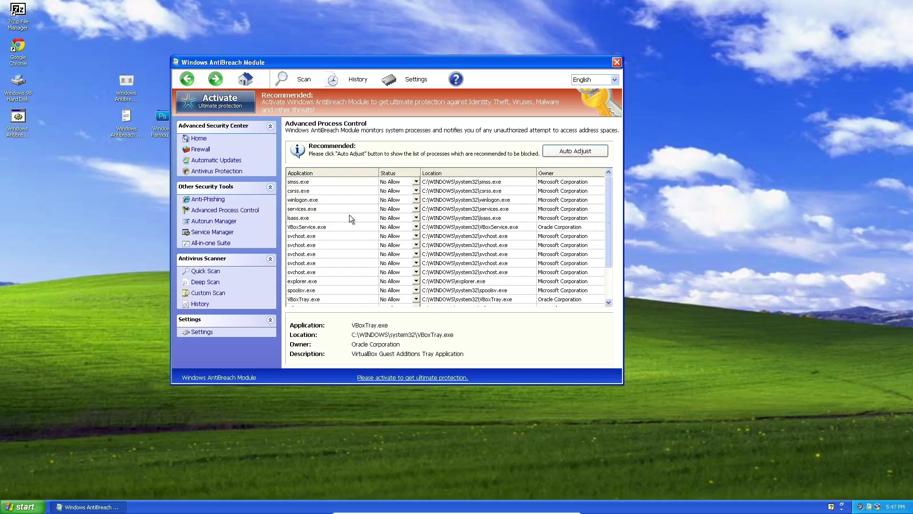
# Open Service Manager and scroll through the Windows services list.
pyautogui.click(222, 233)
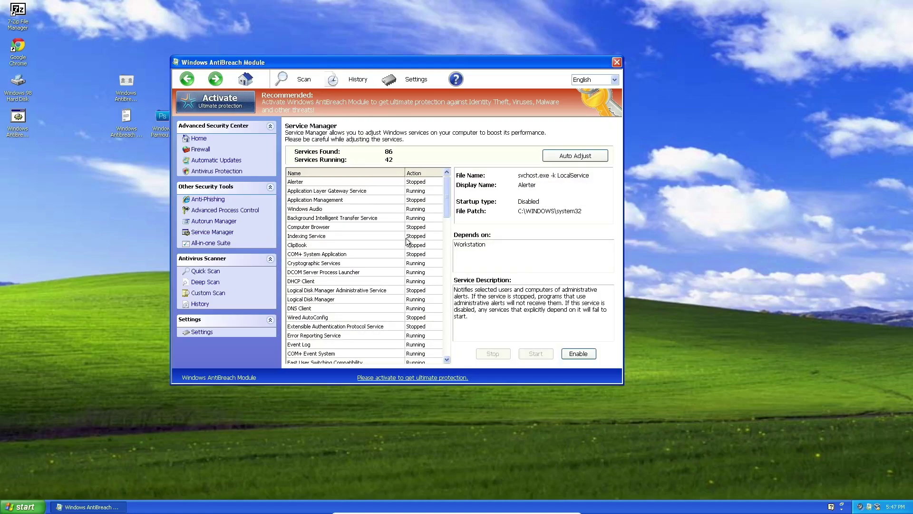
pyautogui.moveTo(449, 209)
pyautogui.mouseDown()
pyautogui.moveTo(443, 356)
pyautogui.moveTo(440, 203)
pyautogui.mouseUp()
# Open All-in-one Suite, then launch and close the Time and date tool.
pyautogui.click(215, 243)
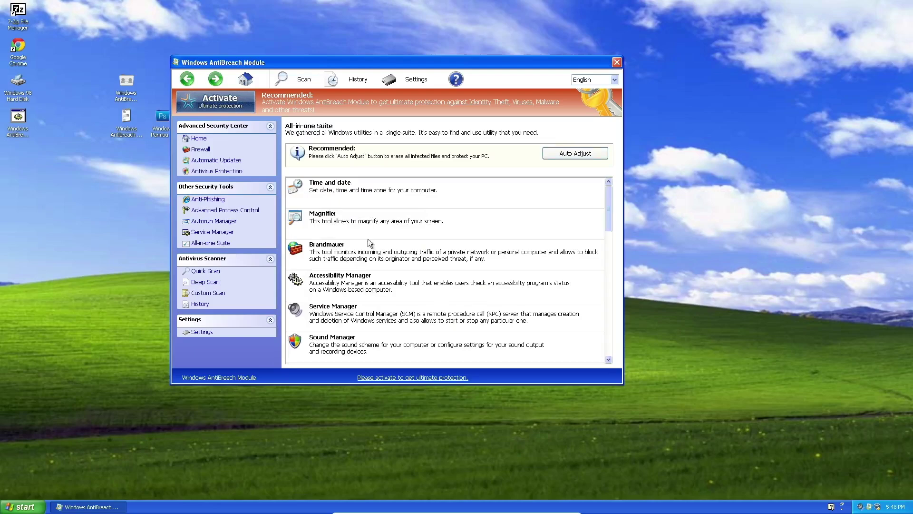
pyautogui.doubleClick(451, 195)
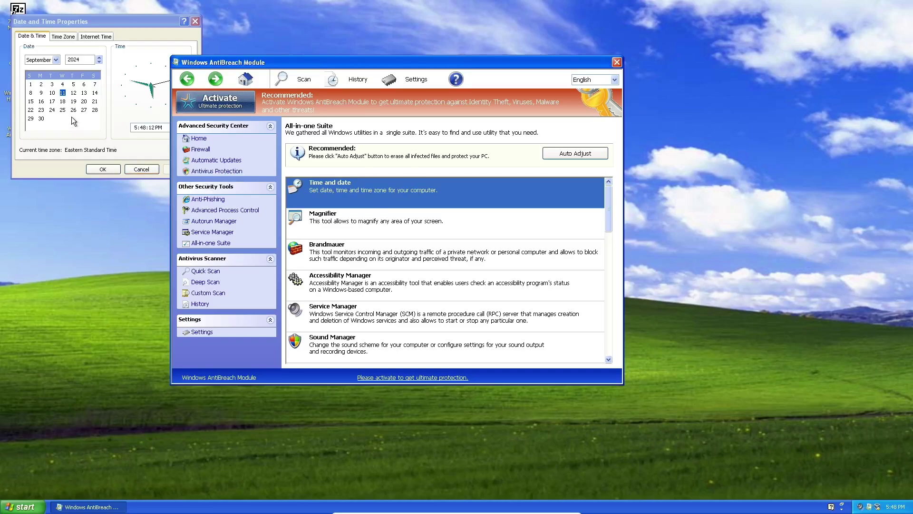
pyautogui.click(129, 165)
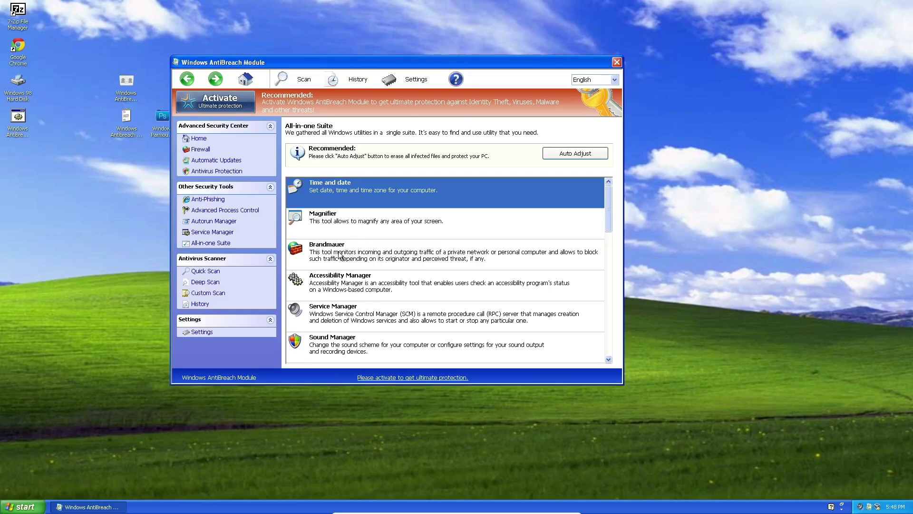
# Launch the Brandmauer tool and close the Windows Firewall window it opens.
pyautogui.click(379, 261)
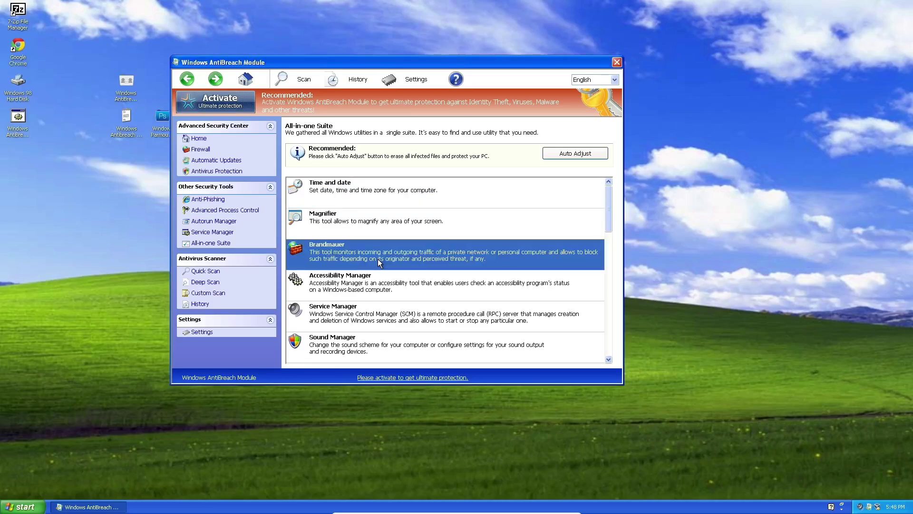
pyautogui.doubleClick(377, 258)
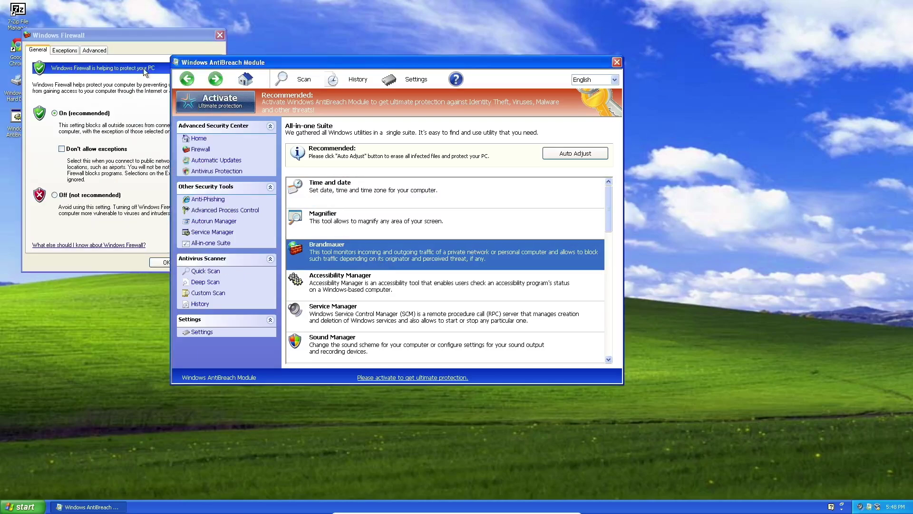
pyautogui.click(219, 35)
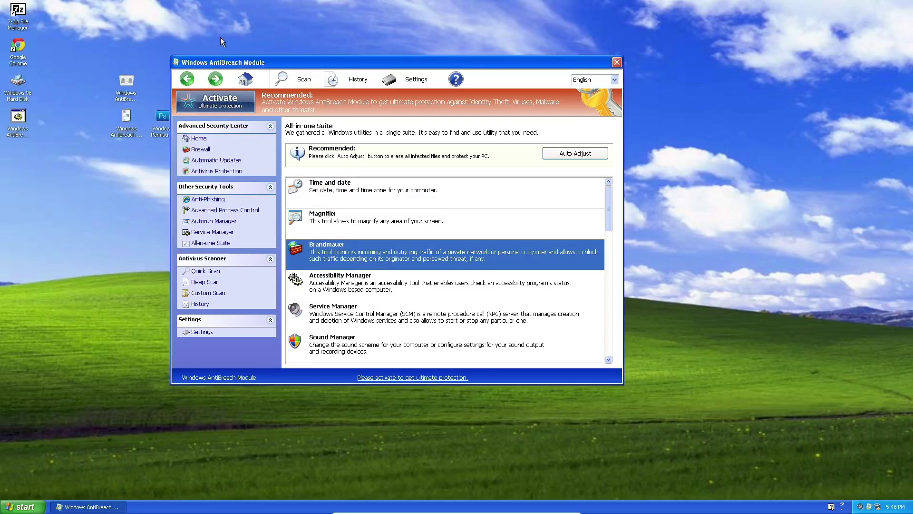
pyautogui.moveTo(607, 199); pyautogui.dragTo(609, 212)
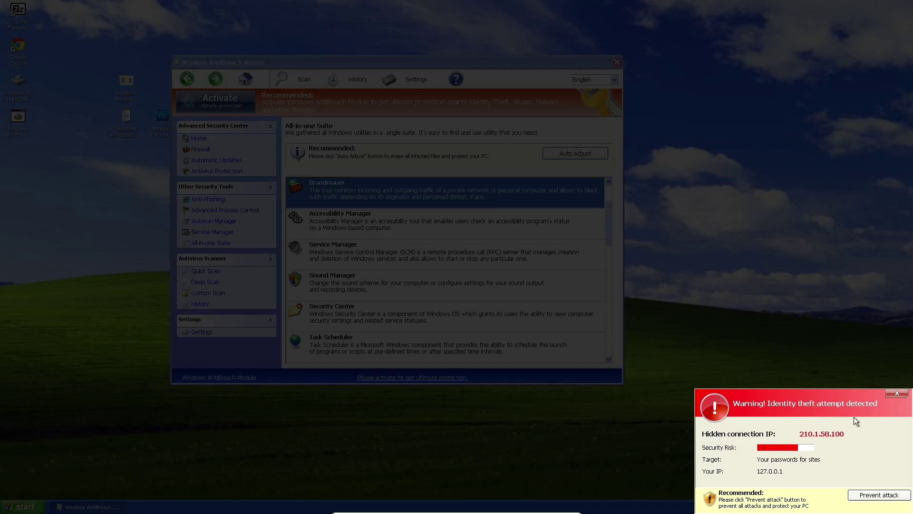
# Dismiss the identity-theft warning, then open and close the Services console from the suite.
pyautogui.click(898, 393)
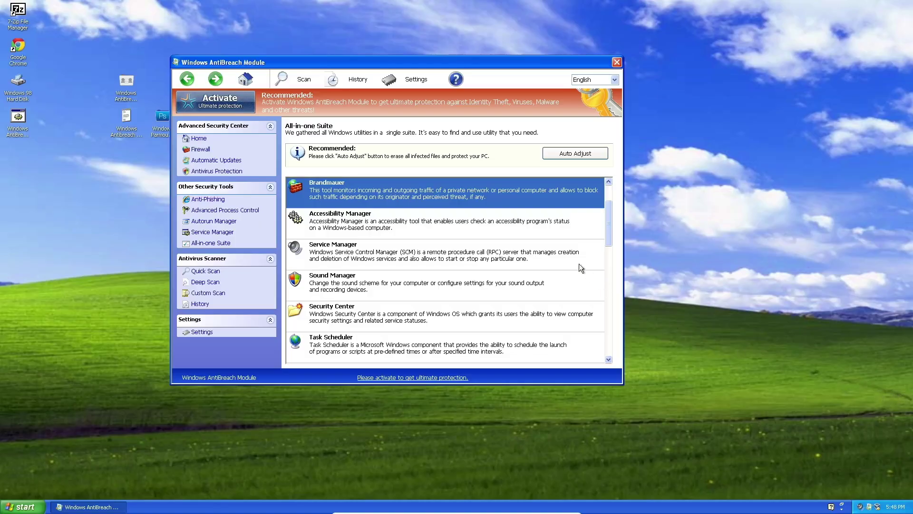
pyautogui.doubleClick(413, 259)
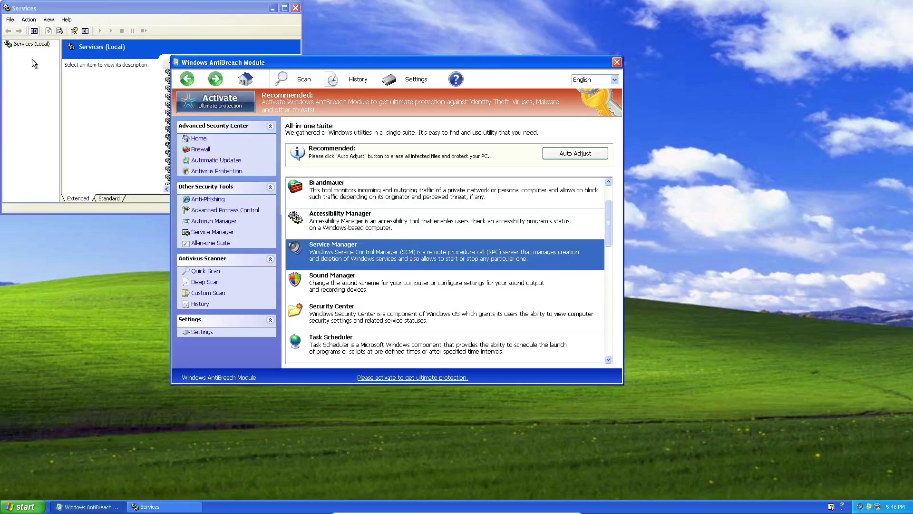
pyautogui.click(295, 7)
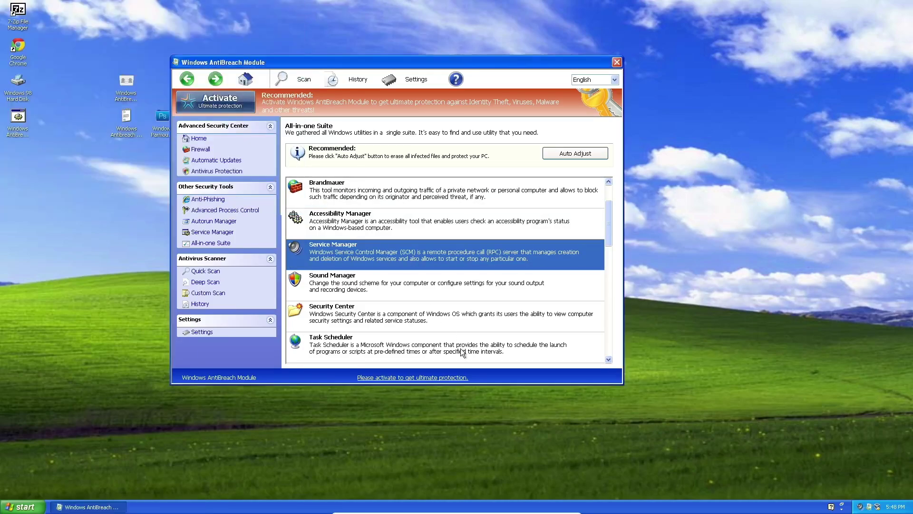
# Open Windows Security Center from the suite, rearrange the windows, then close it.
pyautogui.doubleClick(444, 306)
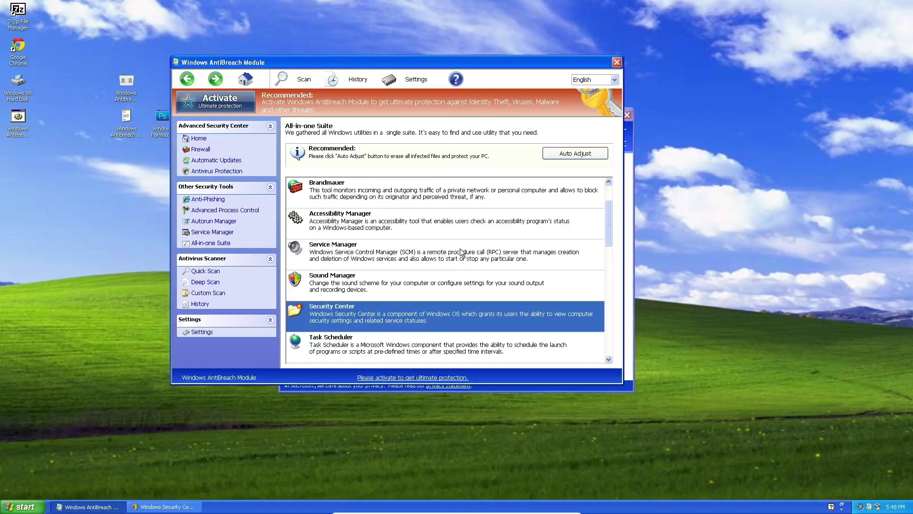
pyautogui.click(626, 187)
pyautogui.moveTo(500, 62); pyautogui.dragTo(282, 70)
pyautogui.moveTo(483, 116); pyautogui.dragTo(785, 120)
pyautogui.moveTo(212, 70); pyautogui.dragTo(354, 86)
pyautogui.click(714, 131)
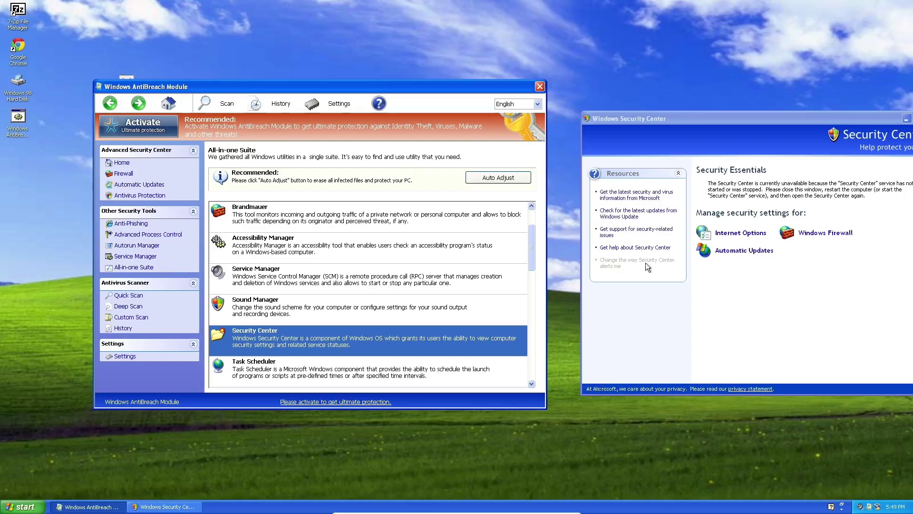
pyautogui.moveTo(739, 116); pyautogui.dragTo(712, 116)
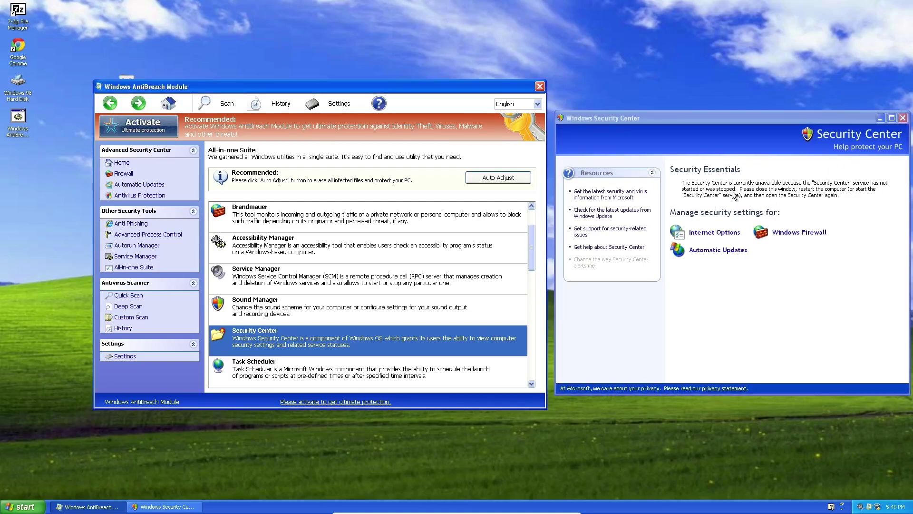
pyautogui.click(902, 118)
pyautogui.moveTo(534, 270); pyautogui.dragTo(536, 367)
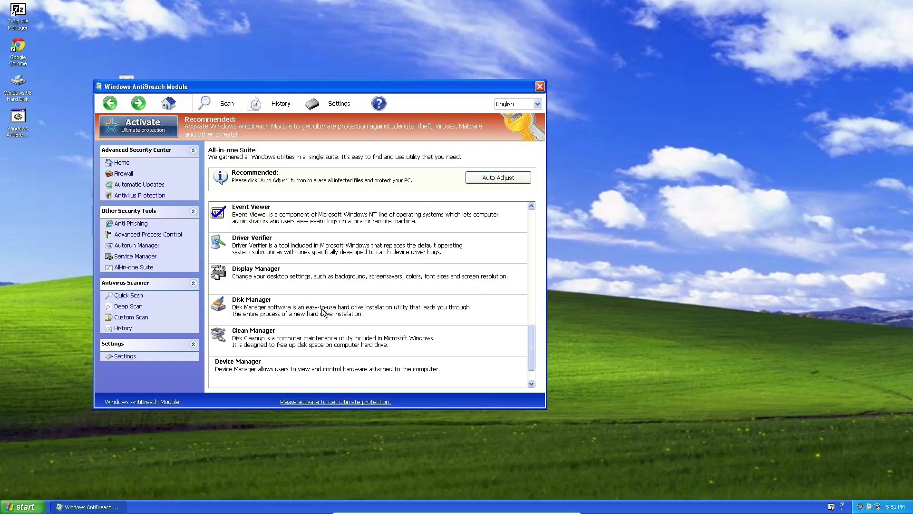
pyautogui.click(391, 371)
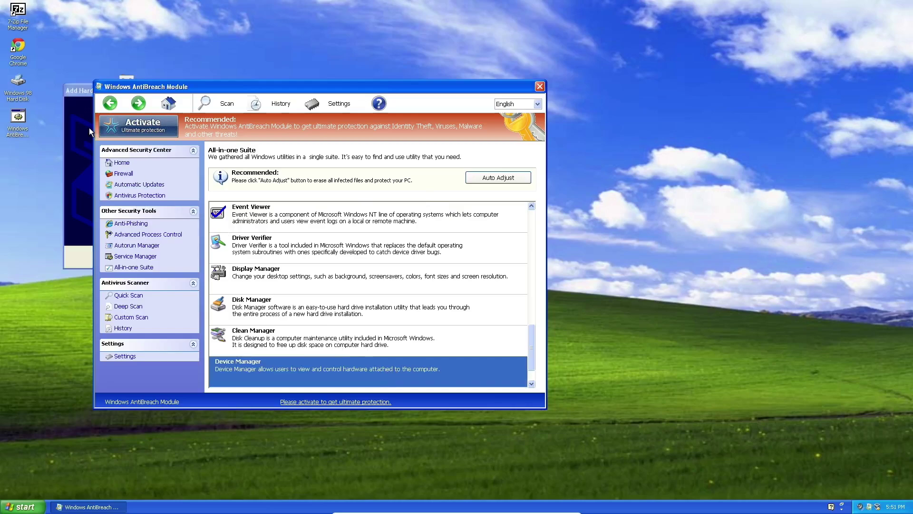
pyautogui.moveTo(235, 89); pyautogui.dragTo(509, 68)
pyautogui.click(278, 257)
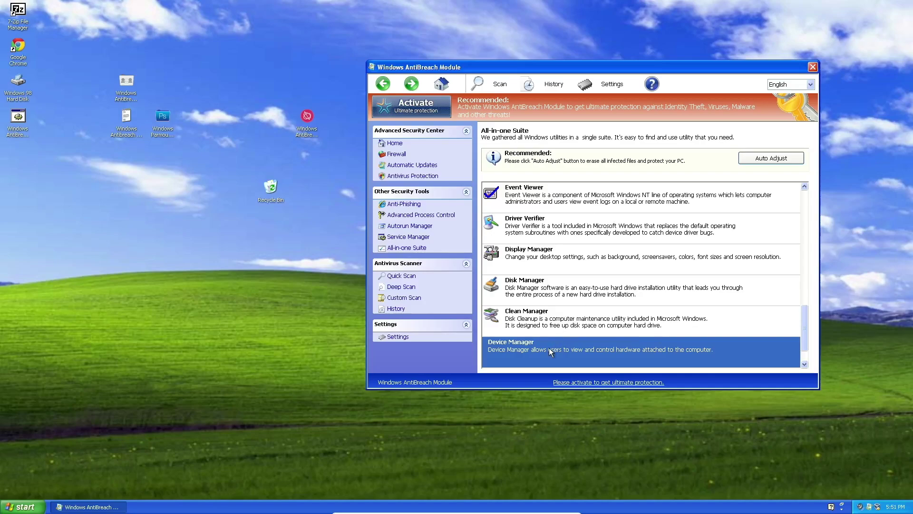
pyautogui.doubleClick(570, 231)
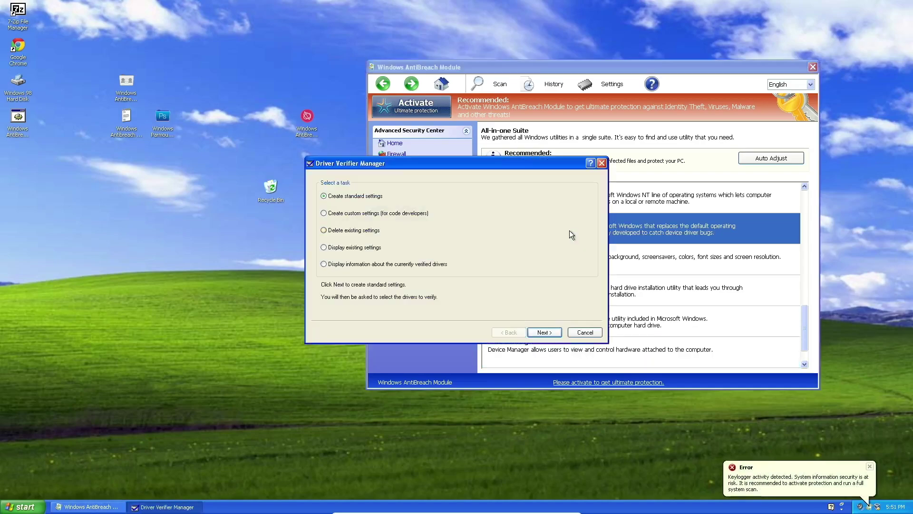
pyautogui.moveTo(336, 163); pyautogui.dragTo(100, 159)
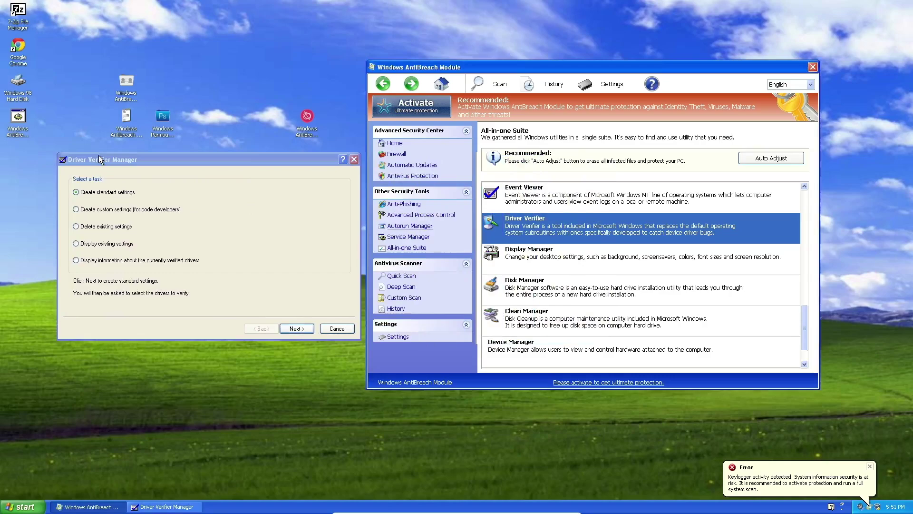
pyautogui.click(335, 329)
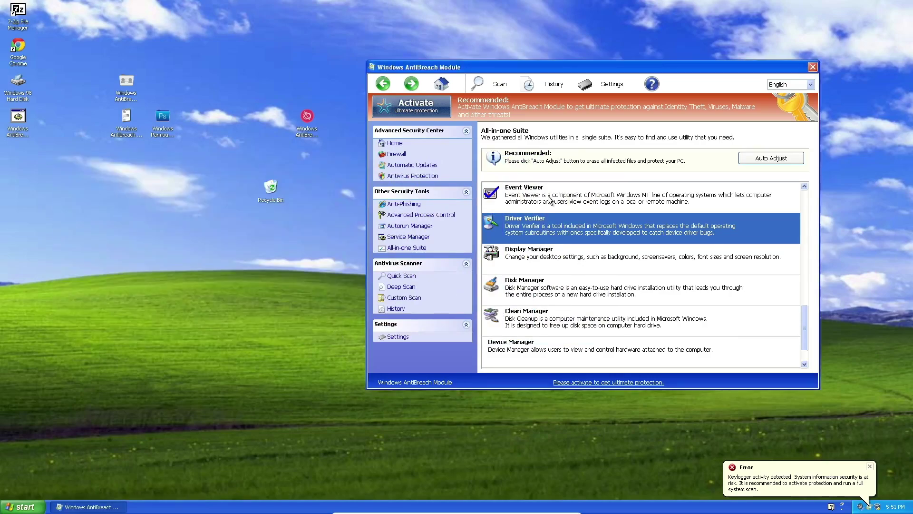
pyautogui.doubleClick(548, 196)
pyautogui.click(334, 20)
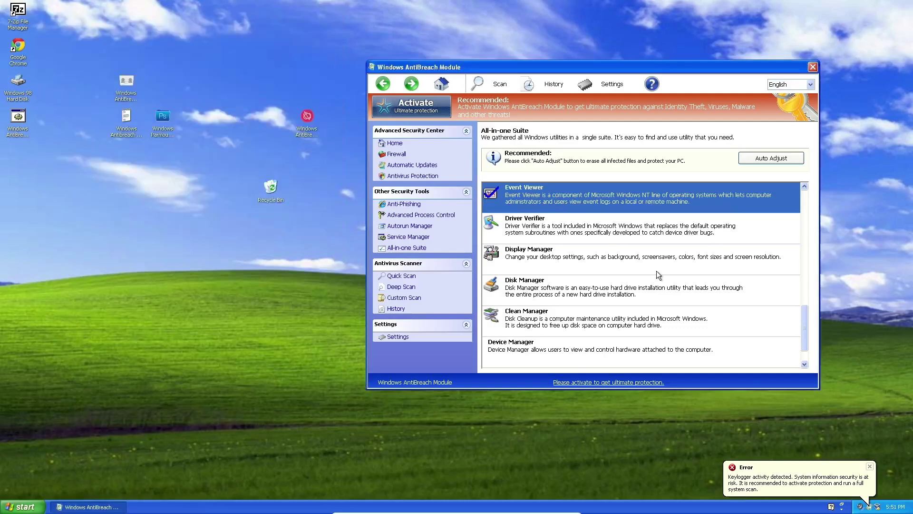
pyautogui.moveTo(803, 329); pyautogui.dragTo(815, 209)
pyautogui.moveTo(655, 66); pyautogui.dragTo(590, 61)
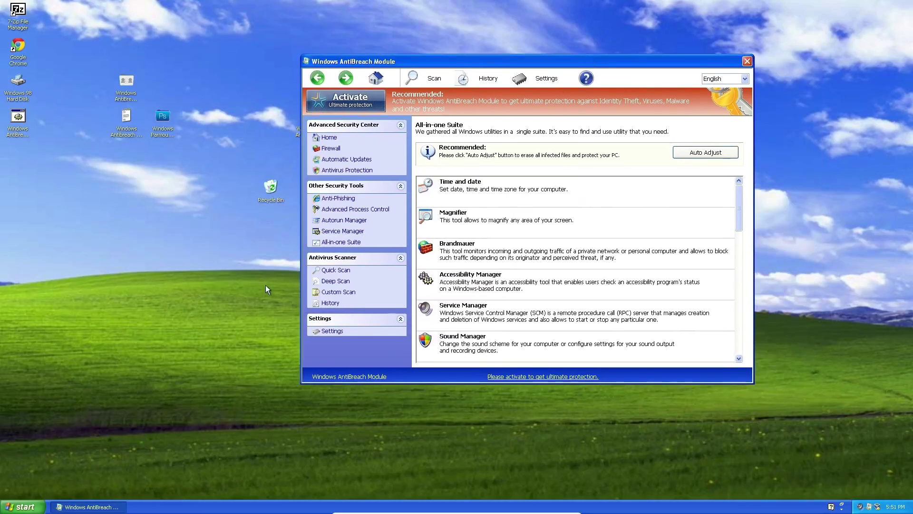
# Start AntiBreach's Quick Scan, which begins reporting 5 threats.
pyautogui.click(346, 271)
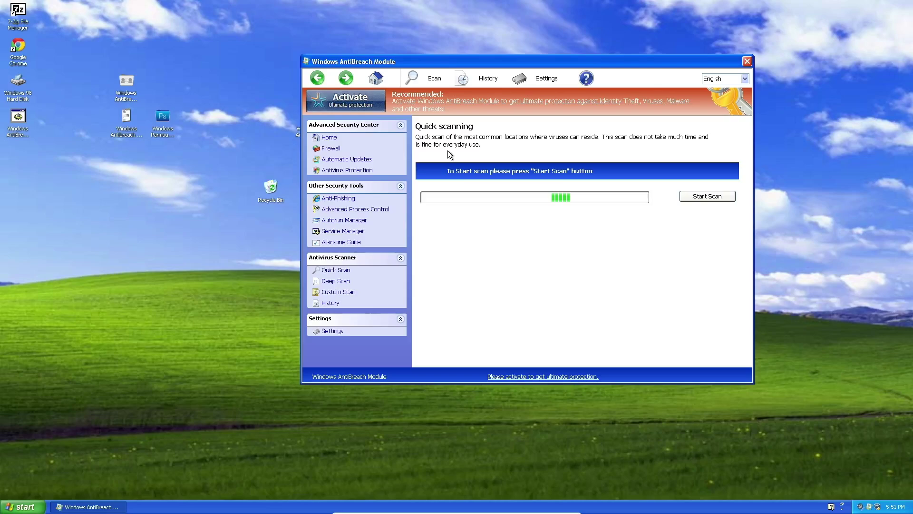
pyautogui.click(691, 198)
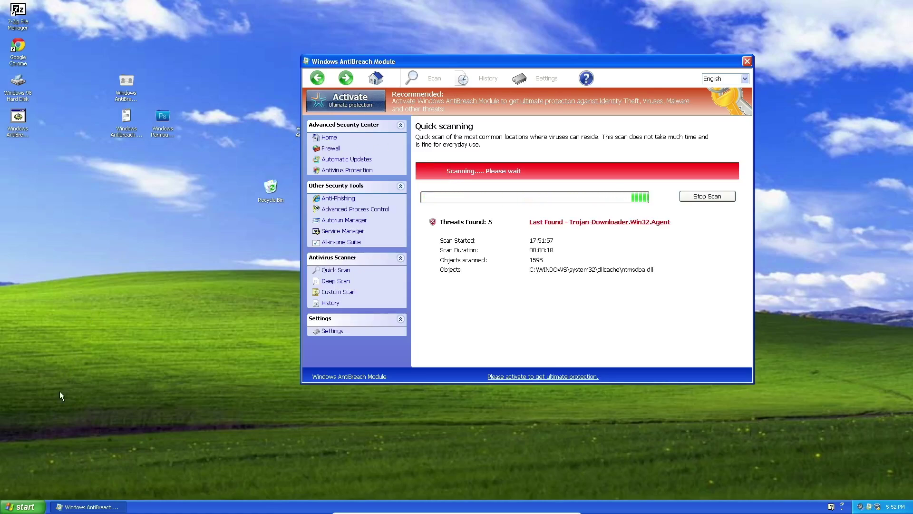
pyautogui.click(22, 506)
# Open My Computer from the Start menu and drag it left beside the running AntiBreach quick scan.
pyautogui.click(136, 372)
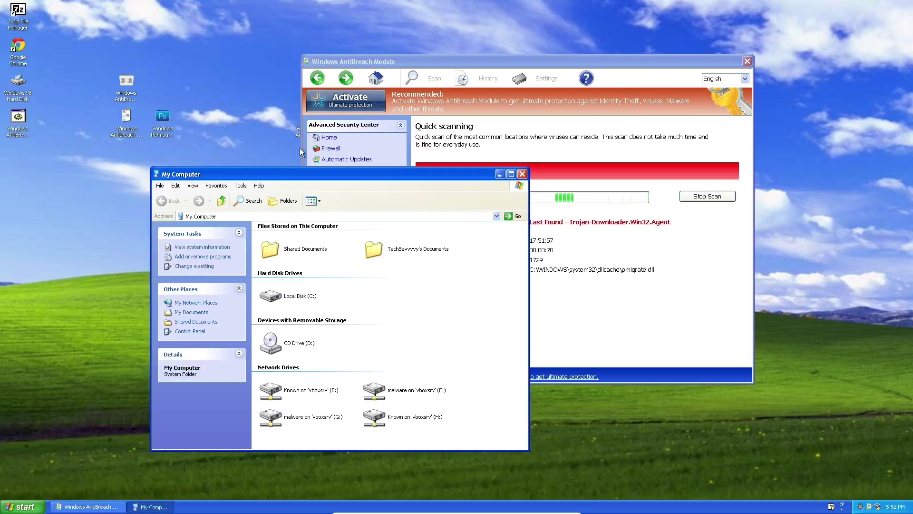
pyautogui.moveTo(316, 167); pyautogui.dragTo(439, 111)
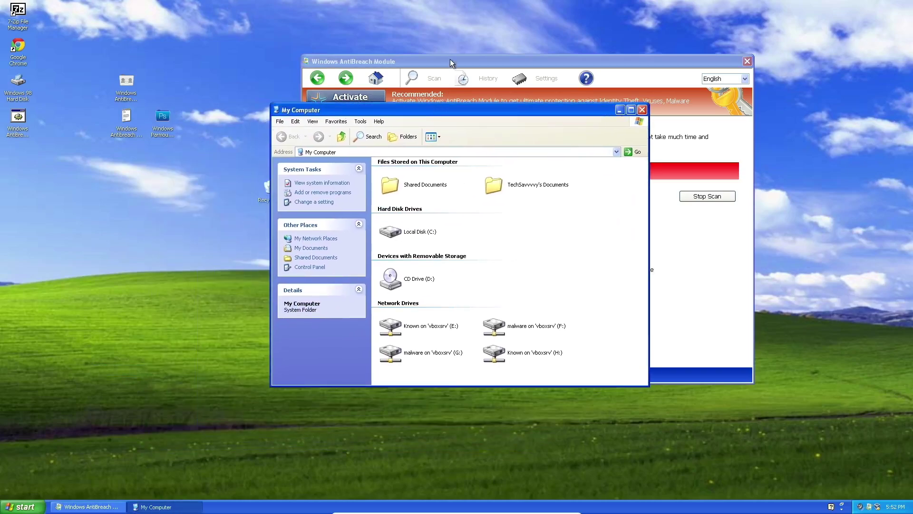
pyautogui.click(453, 62)
pyautogui.click(298, 108)
pyautogui.click(16, 504)
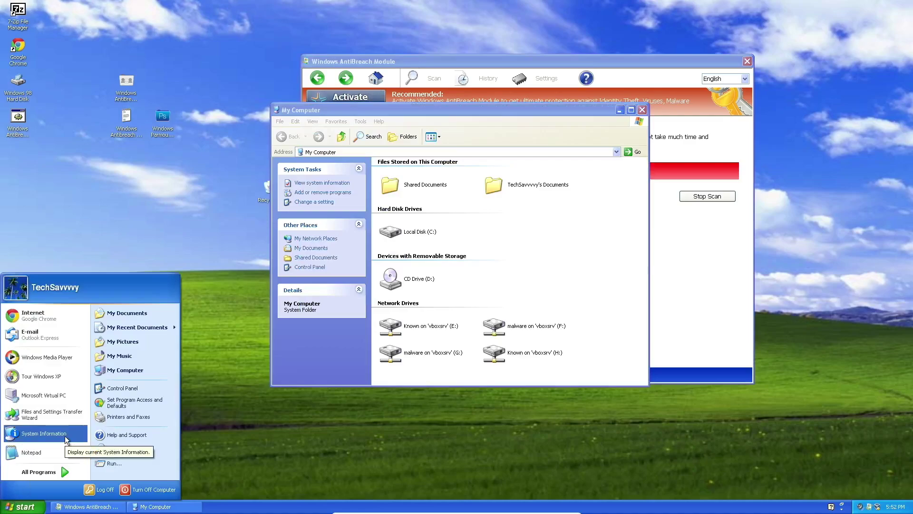
pyautogui.moveTo(420, 108); pyautogui.dragTo(158, 131)
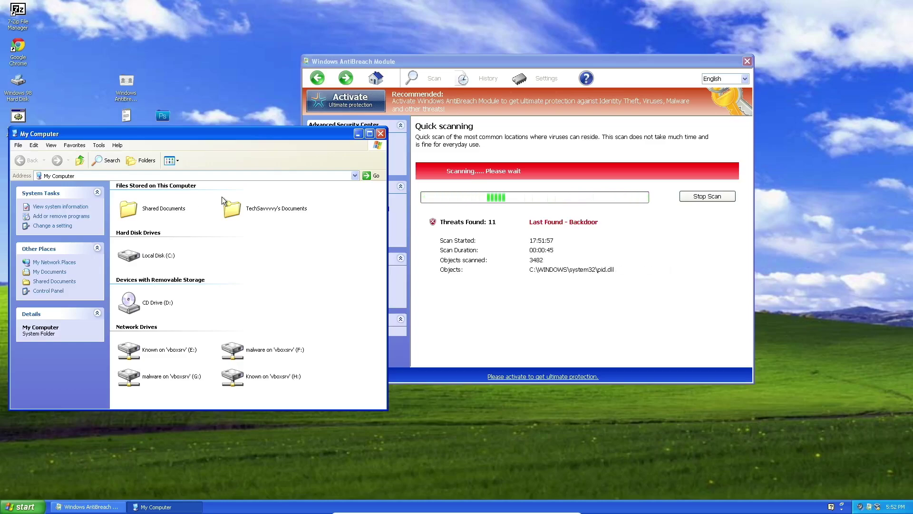
# Close My Computer and scroll through the AntiBreach quick scan results.
pyautogui.click(380, 134)
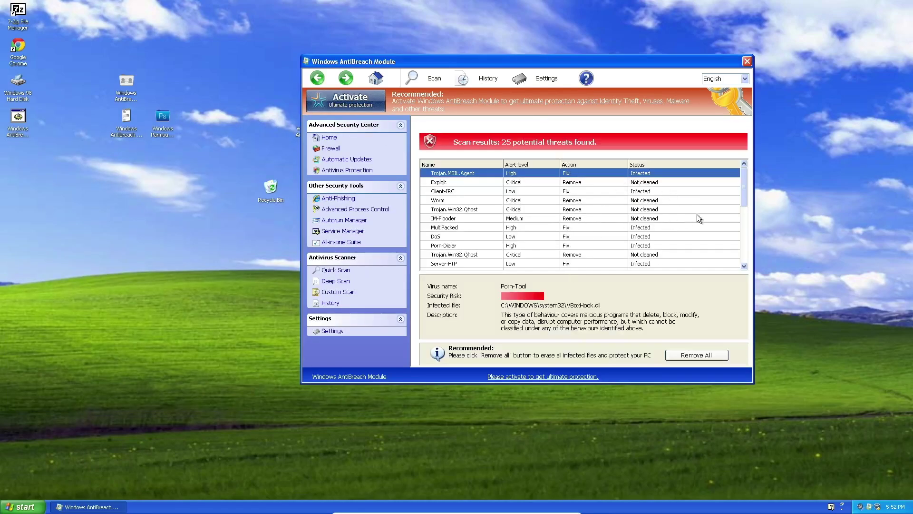
pyautogui.moveTo(745, 199); pyautogui.dragTo(747, 277)
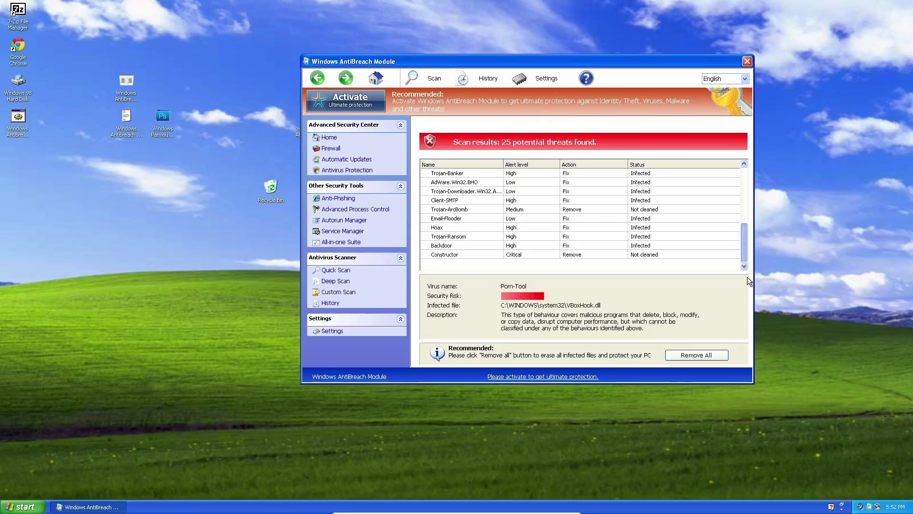
pyautogui.moveTo(746, 276); pyautogui.dragTo(741, 188)
# Run a deep scan, stop it at 27 threats, and return to the Advanced Security Center overview.
pyautogui.click(340, 281)
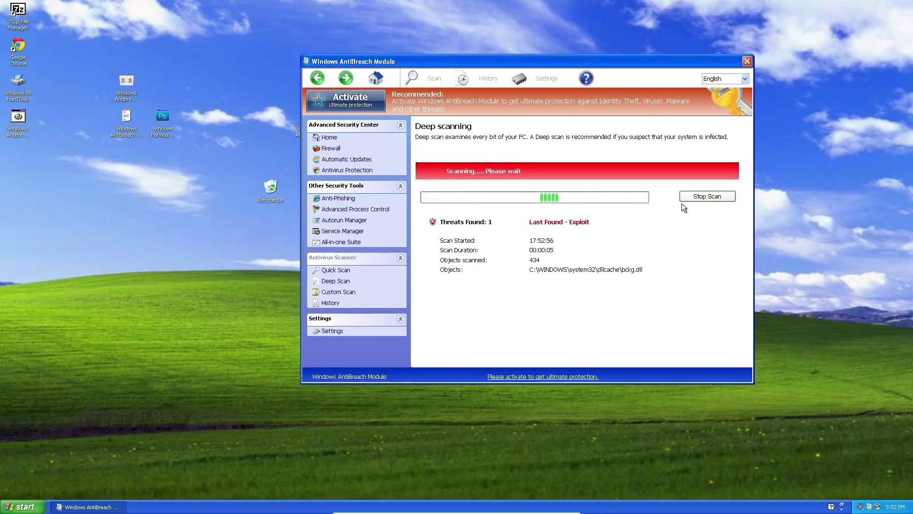
pyautogui.click(706, 197)
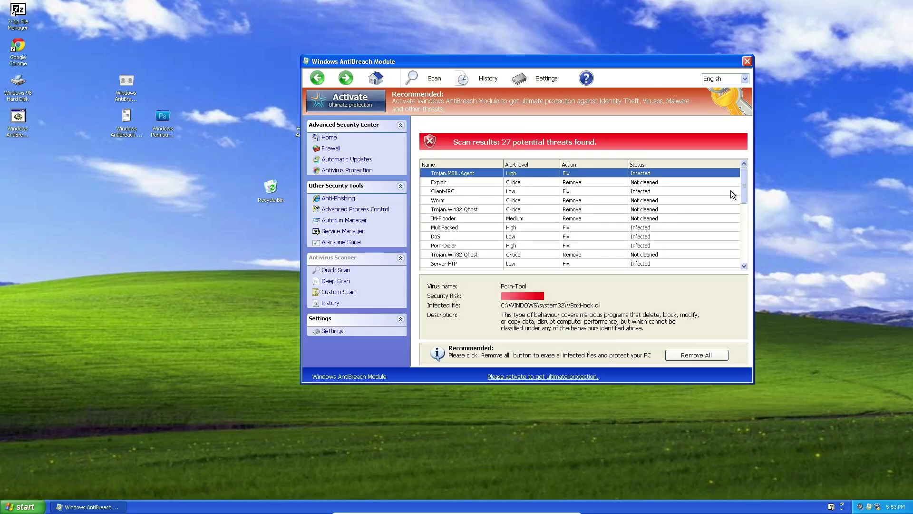
pyautogui.moveTo(741, 189)
pyautogui.mouseDown()
pyautogui.moveTo(740, 256)
pyautogui.moveTo(737, 179)
pyautogui.mouseUp()
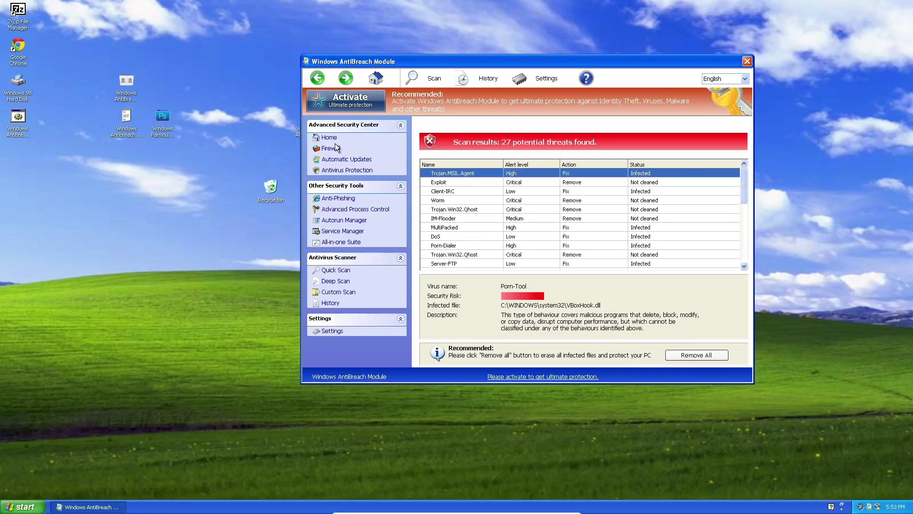
pyautogui.press('super')
pyautogui.press('super')
pyautogui.press('super')
pyautogui.press('super')
pyautogui.press('super')
pyautogui.press('super')
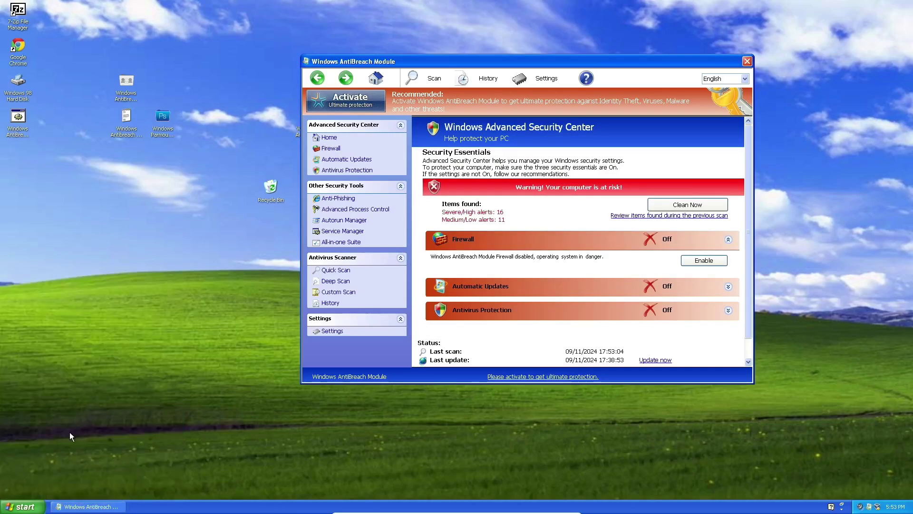
# Open Control Panel from the Start menu and drag it to the right.
pyautogui.click(25, 498)
pyautogui.press('super')
pyautogui.press('super')
pyautogui.press('super')
pyautogui.press('super')
pyautogui.press('super')
pyautogui.click(18, 507)
pyautogui.click(17, 509)
pyautogui.click(17, 510)
pyautogui.click(145, 375)
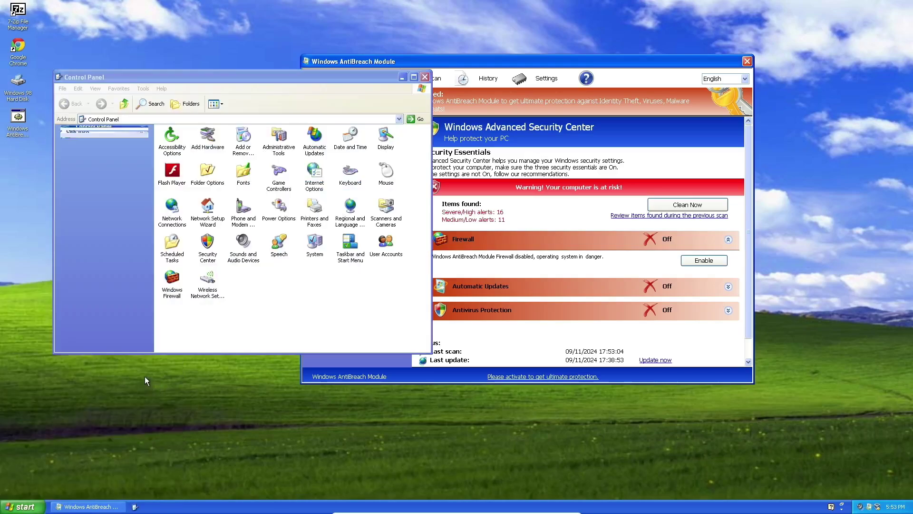
pyautogui.moveTo(258, 81); pyautogui.dragTo(366, 81)
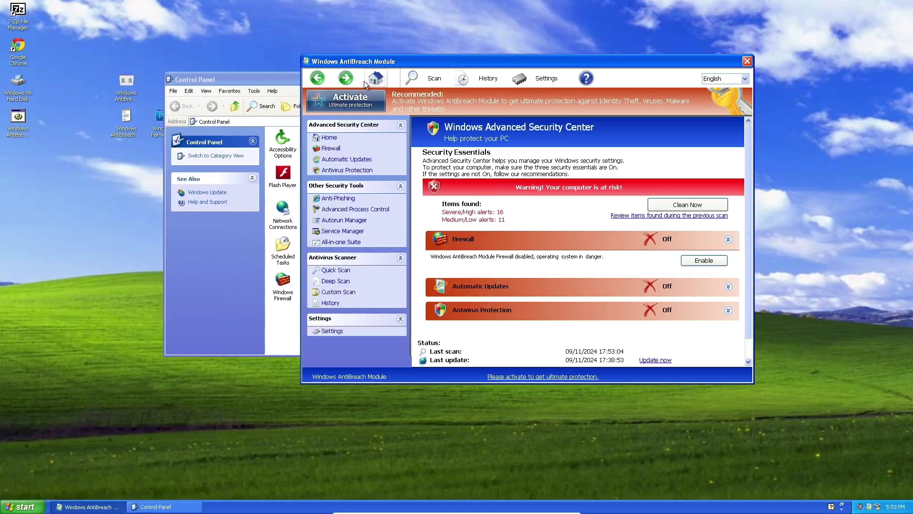
pyautogui.moveTo(228, 78); pyautogui.dragTo(349, 77)
# Close the Windows AntiBreach Module window and launch Google Chrome from its desktop icon.
pyautogui.click(291, 142)
pyautogui.click(287, 72)
pyautogui.click(287, 271)
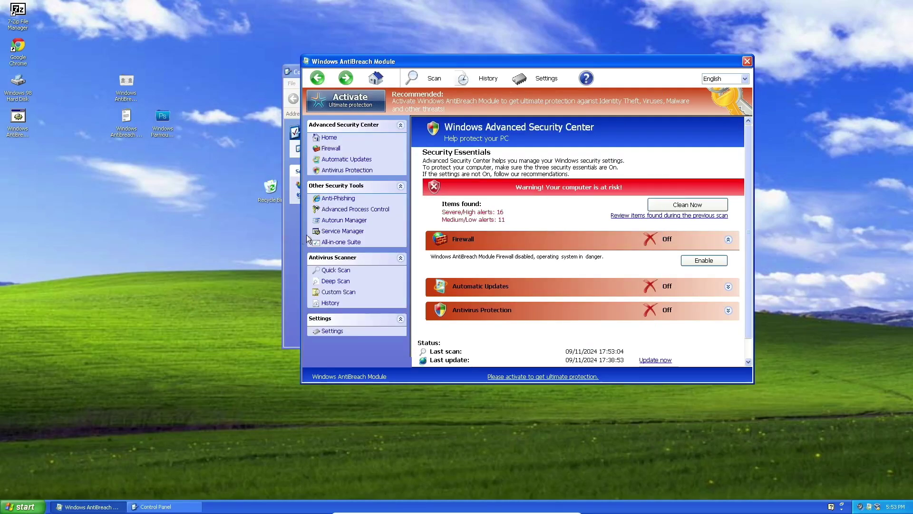
pyautogui.click(745, 62)
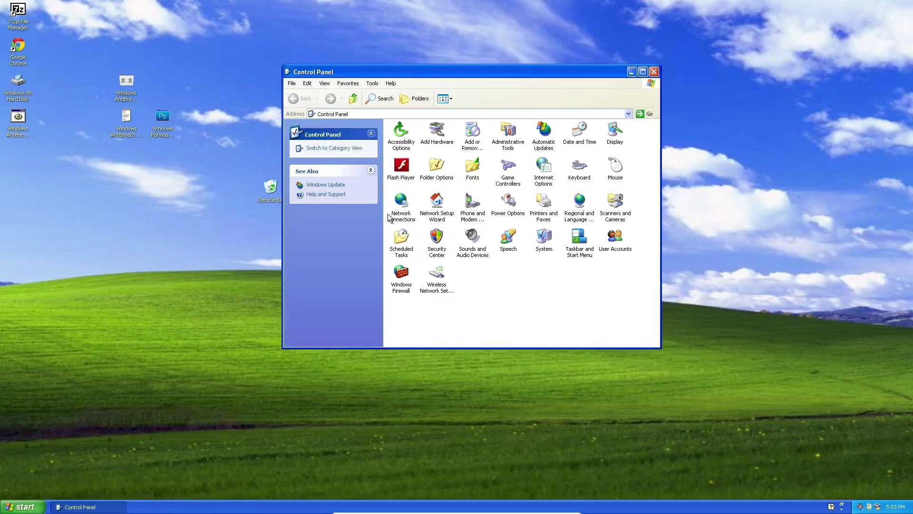
pyautogui.doubleClick(19, 48)
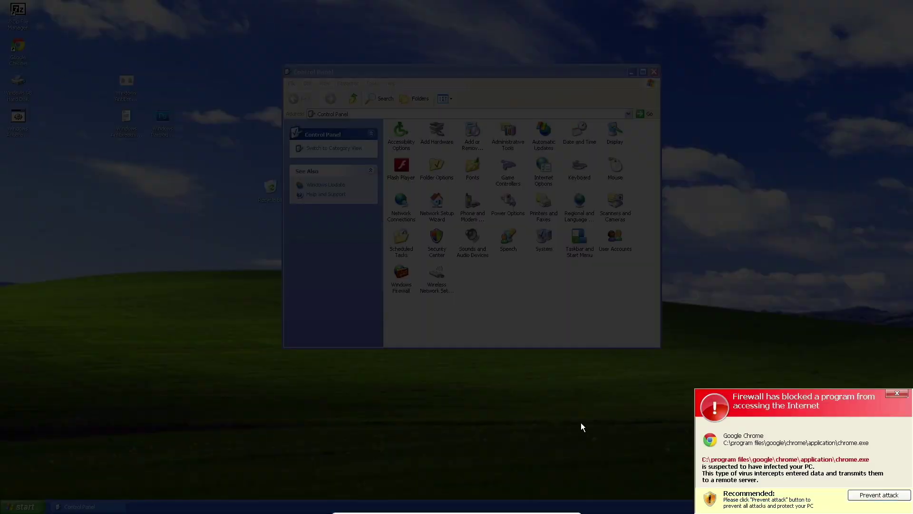
# Dismiss the fake firewall alert, then launch and close Notepad and Windows Media Player's wizard.
pyautogui.click(891, 394)
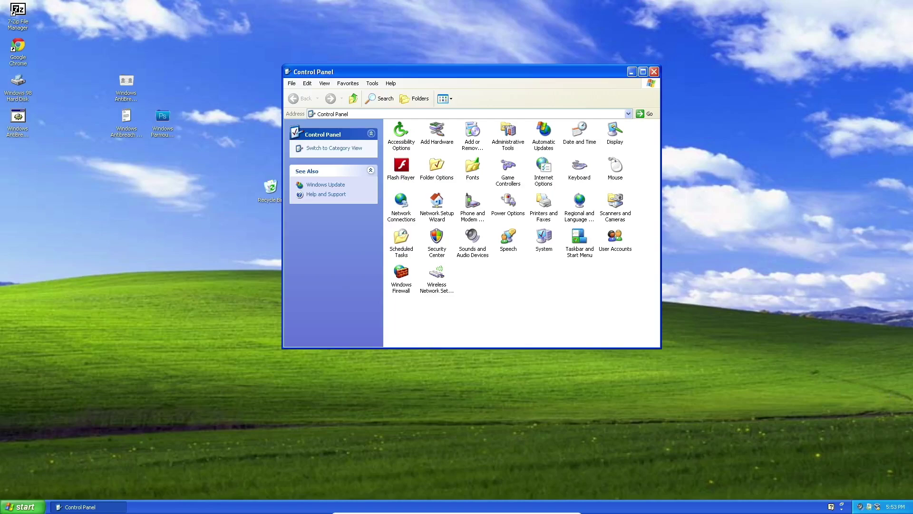
pyautogui.click(5, 504)
pyautogui.click(55, 452)
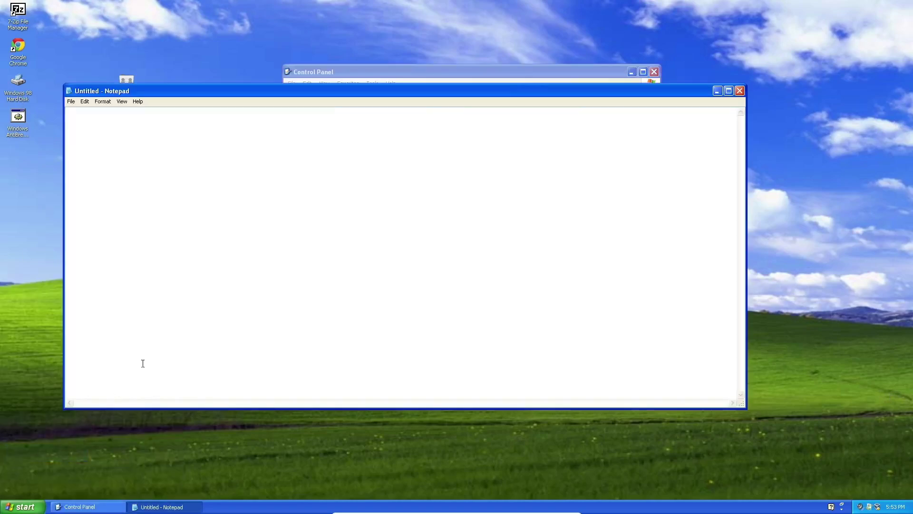
pyautogui.click(740, 91)
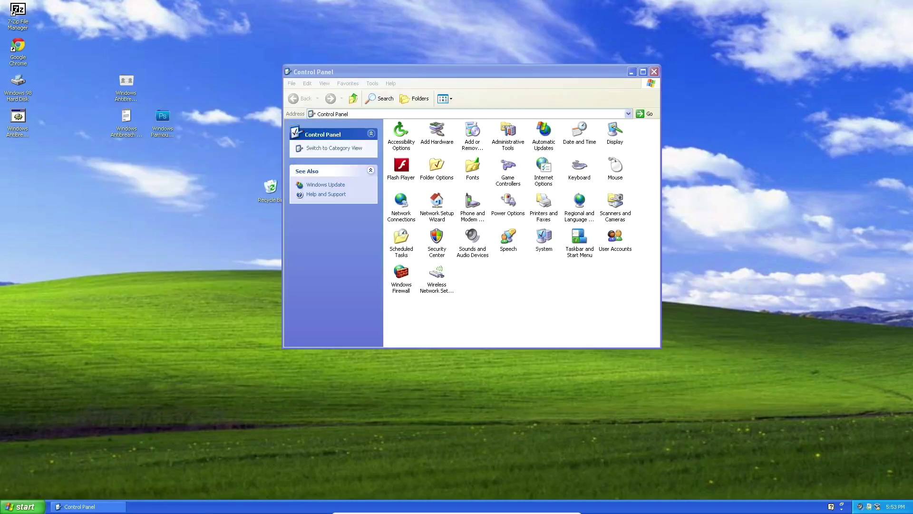
pyautogui.click(19, 506)
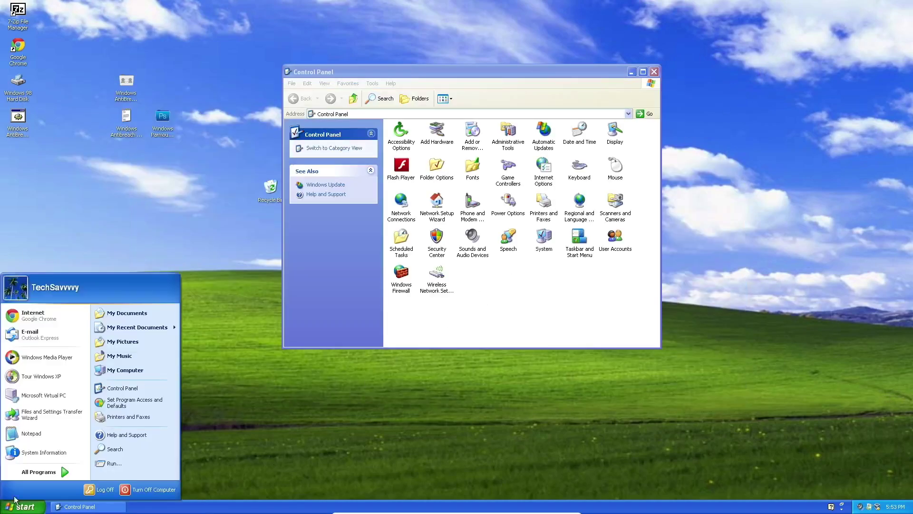
pyautogui.click(62, 359)
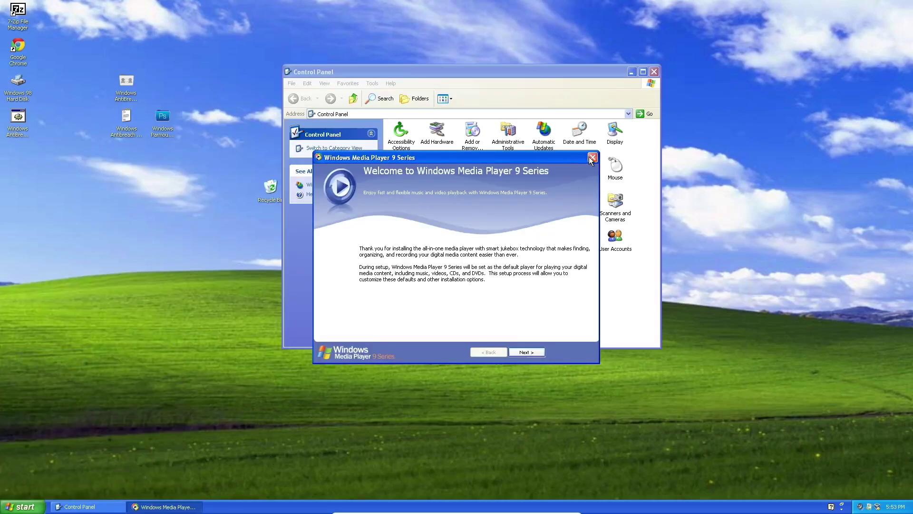
pyautogui.click(592, 158)
# Relaunch Notepad from the Start menu and move its blank window down and right.
pyautogui.click(21, 506)
pyautogui.click(21, 506)
pyautogui.click(22, 508)
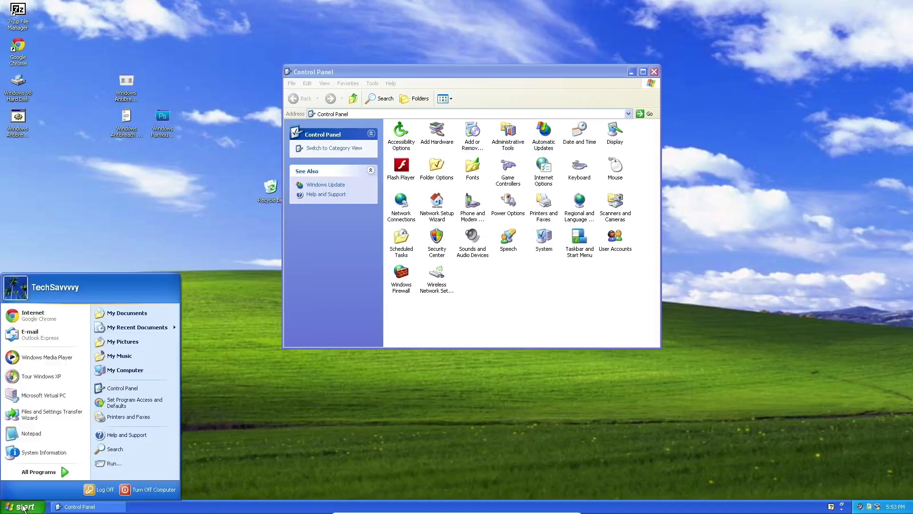
pyautogui.click(32, 433)
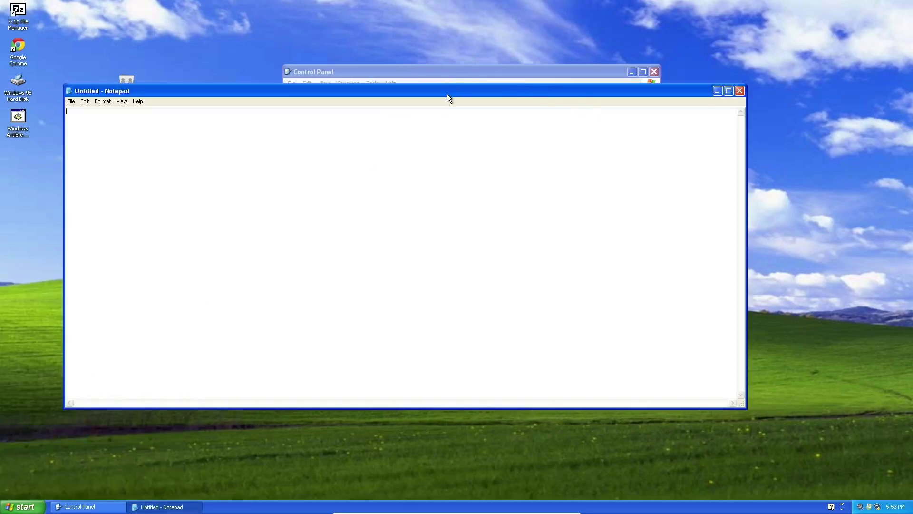
pyautogui.moveTo(449, 91); pyautogui.dragTo(513, 117)
pyautogui.click(21, 506)
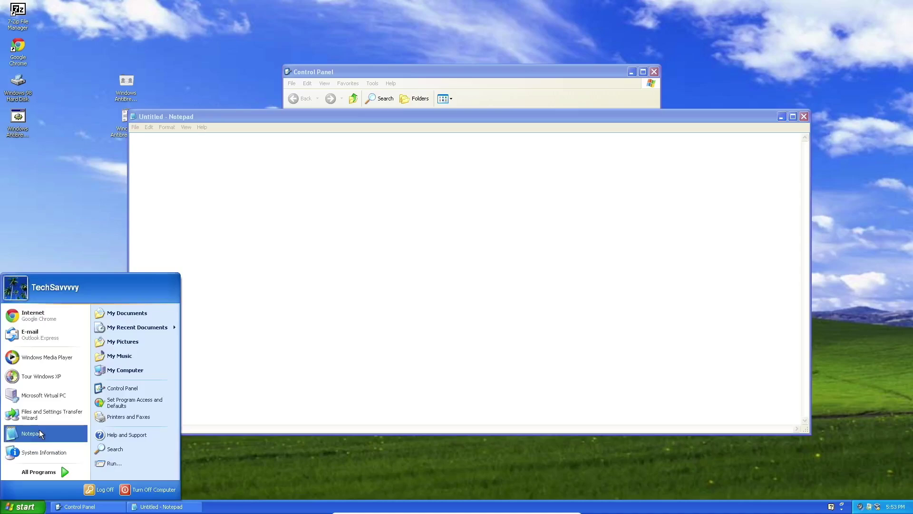
# Browse My Computer to C:\Program Files\Google\Chrome\Application.
pyautogui.click(135, 366)
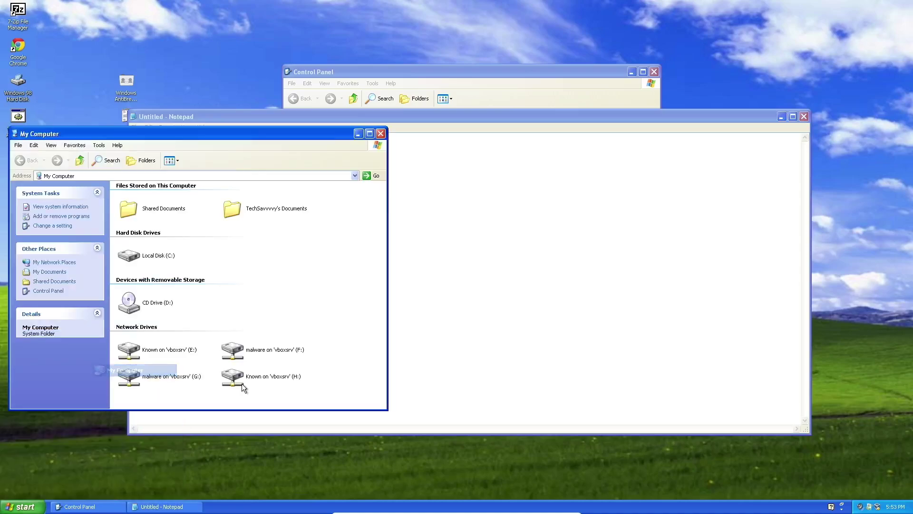
pyautogui.doubleClick(149, 261)
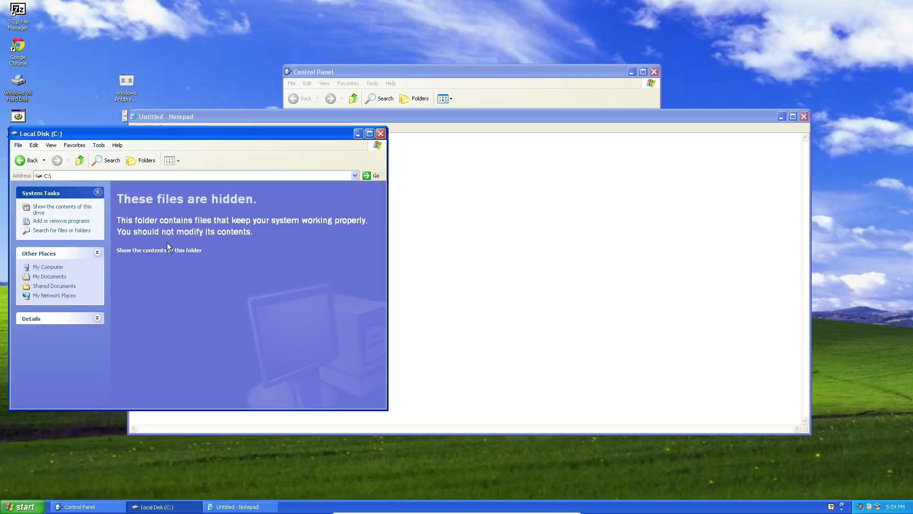
pyautogui.click(169, 245)
pyautogui.doubleClick(245, 201)
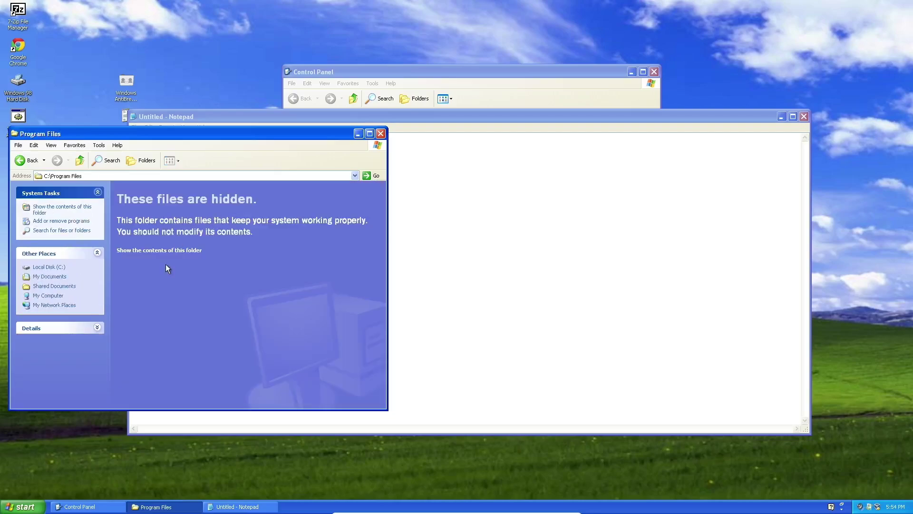
pyautogui.click(171, 251)
pyautogui.doubleClick(228, 223)
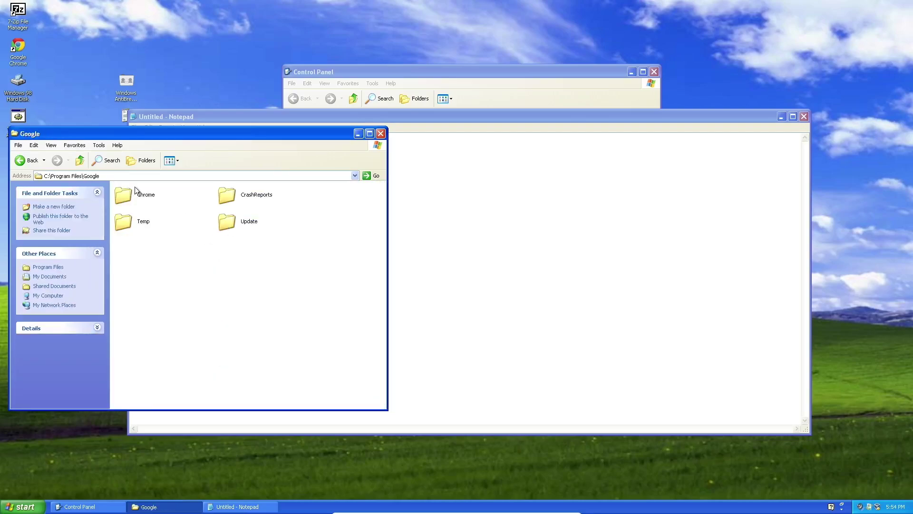
pyautogui.doubleClick(128, 188)
pyautogui.click(132, 190)
pyautogui.doubleClick(132, 191)
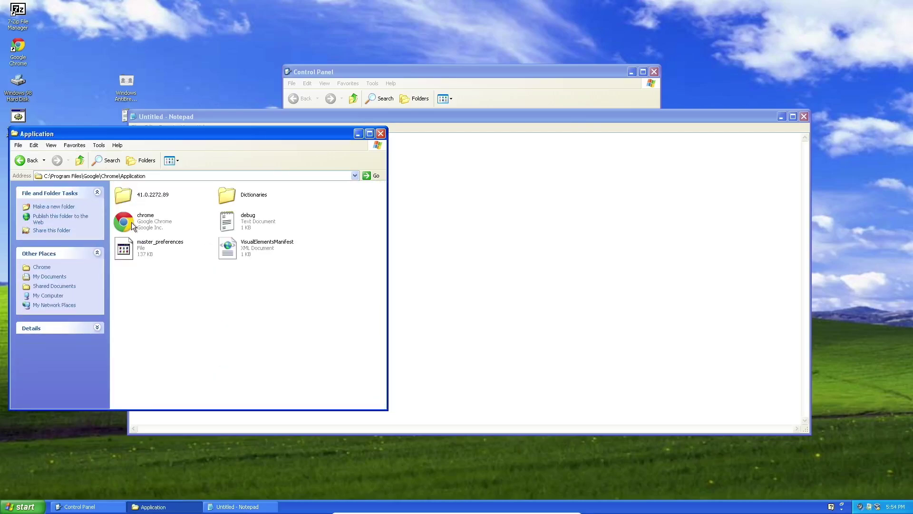
# Copy chrome to the desktop, rename it notepad, run it, and dismiss the application error.
pyautogui.rightClick(131, 222)
pyautogui.click(162, 292)
pyautogui.rightClick(204, 69)
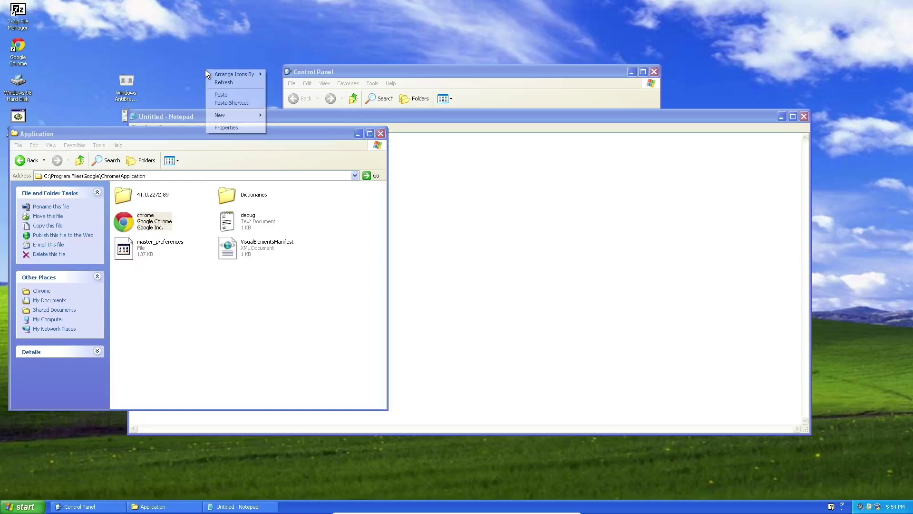
pyautogui.click(223, 94)
pyautogui.rightClick(202, 45)
pyautogui.click(231, 150)
pyautogui.write('notepad')
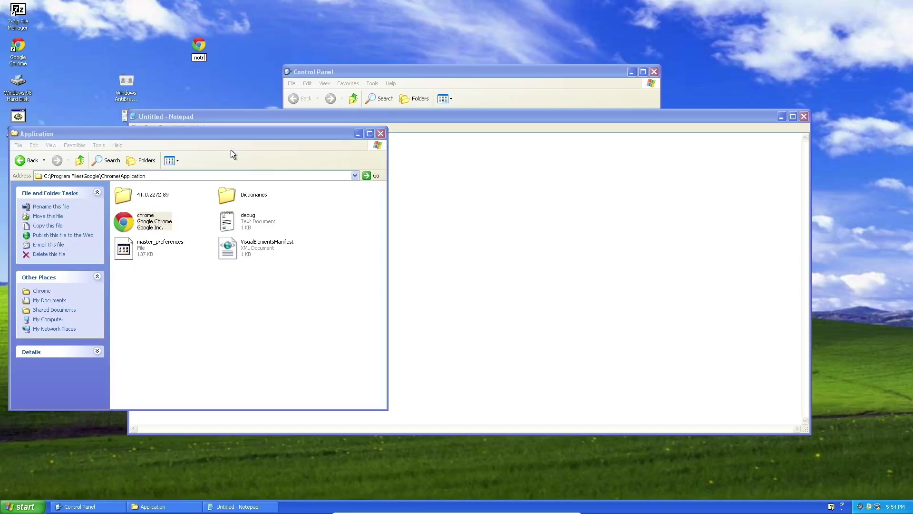
pyautogui.click(230, 150)
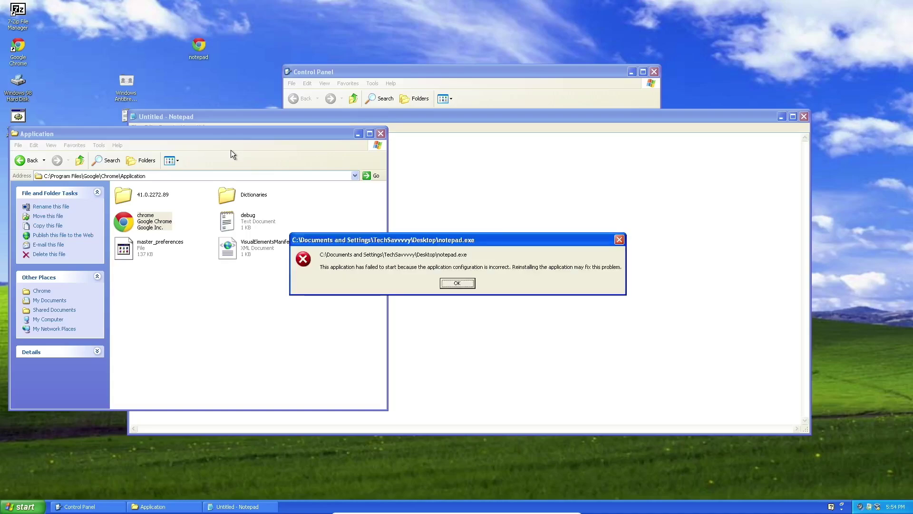
pyautogui.press('Return')
# Move the notepad copy into the Application folder, rename it explorer, and close the alerts and folder.
pyautogui.moveTo(193, 45); pyautogui.dragTo(159, 301)
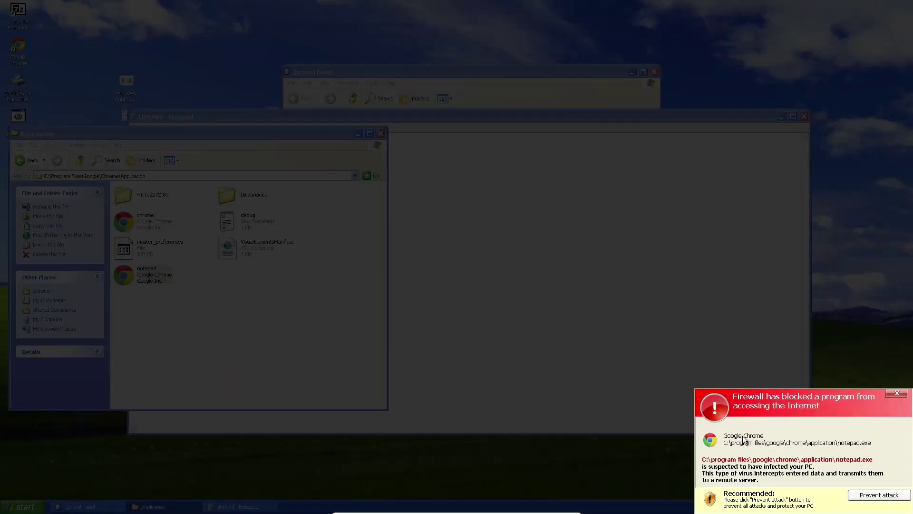
pyautogui.click(897, 397)
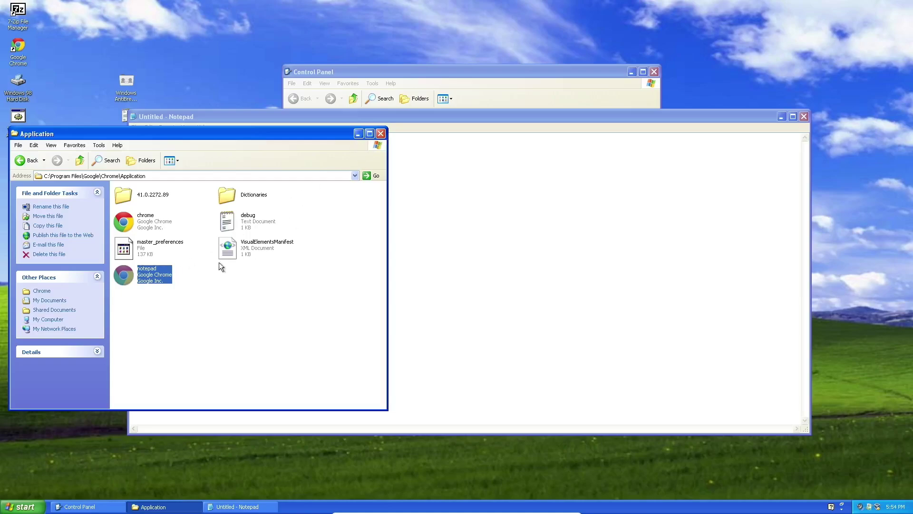
pyautogui.rightClick(135, 279)
pyautogui.click(175, 385)
pyautogui.write('explorer')
pyautogui.press('Return')
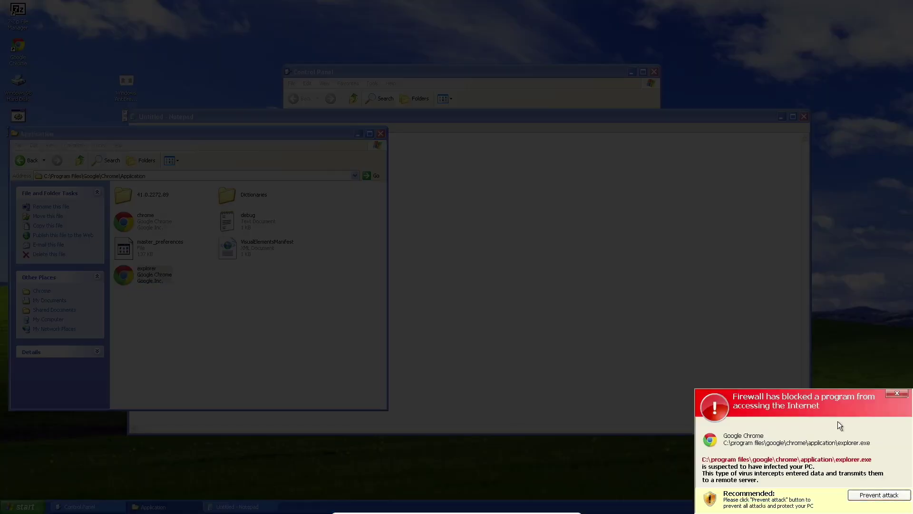
pyautogui.click(897, 393)
pyautogui.click(381, 133)
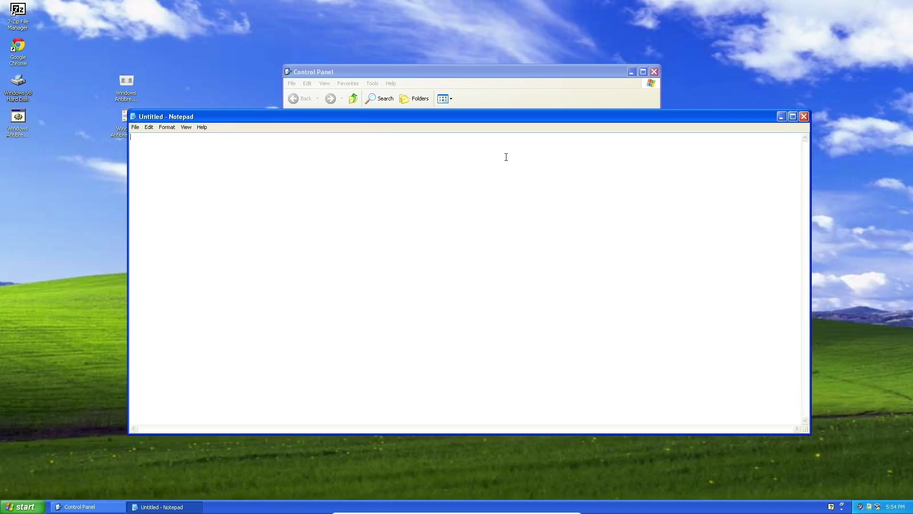
# Close Notepad, reopen AntiBreach from the tray, and show its About box with version 2.1.1050.
pyautogui.click(804, 116)
pyautogui.click(23, 506)
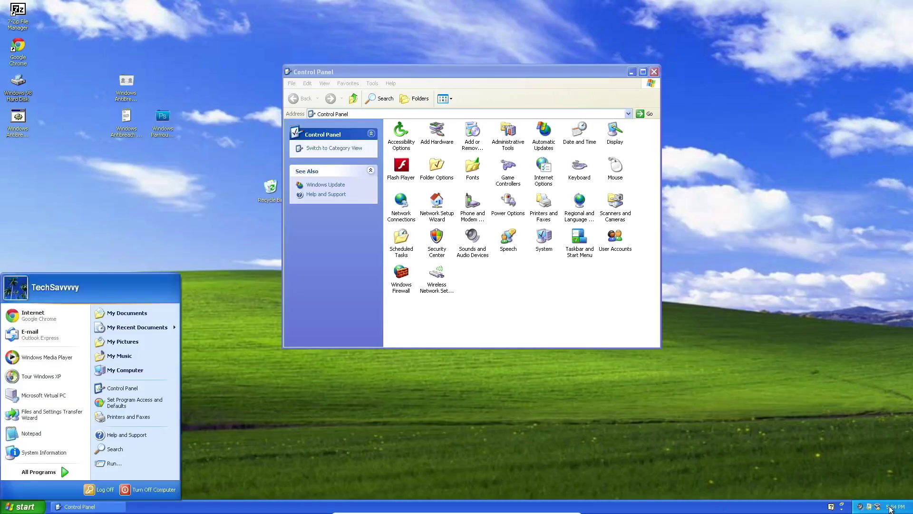
pyautogui.doubleClick(869, 506)
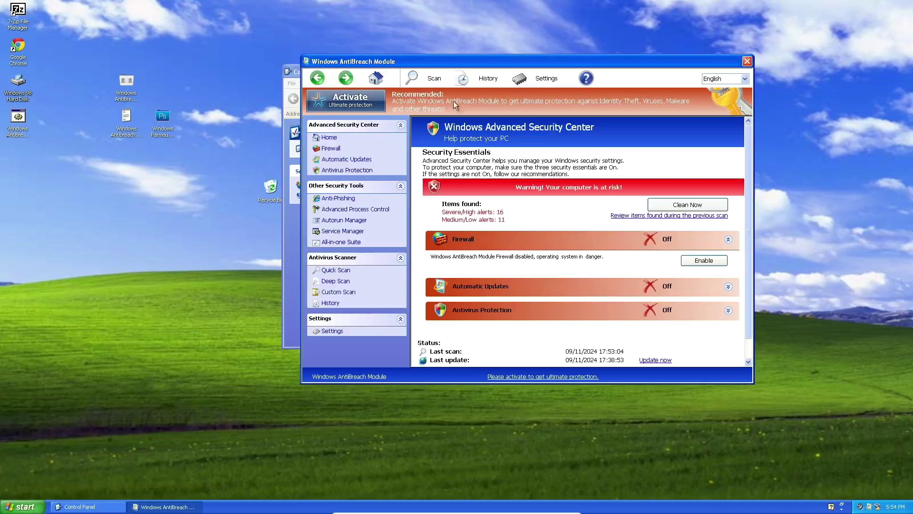
pyautogui.moveTo(470, 62); pyautogui.dragTo(294, 107)
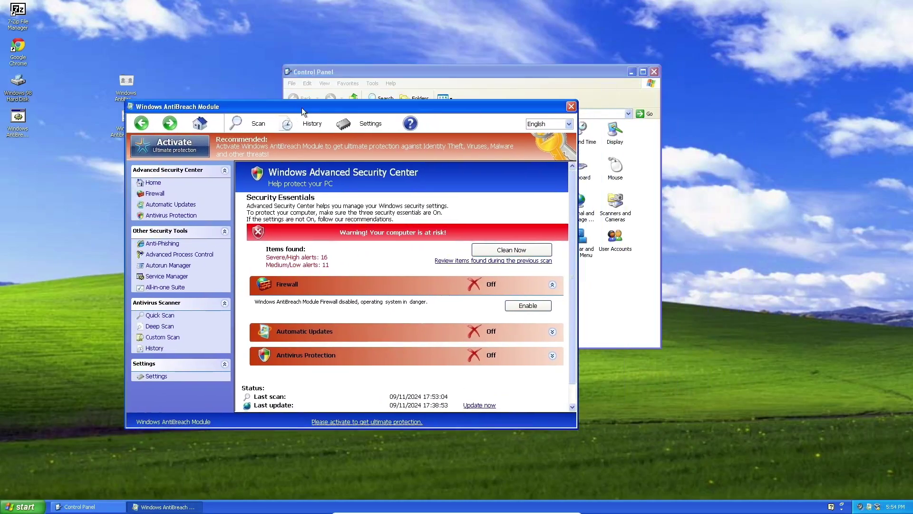
pyautogui.click(408, 121)
pyautogui.click(416, 139)
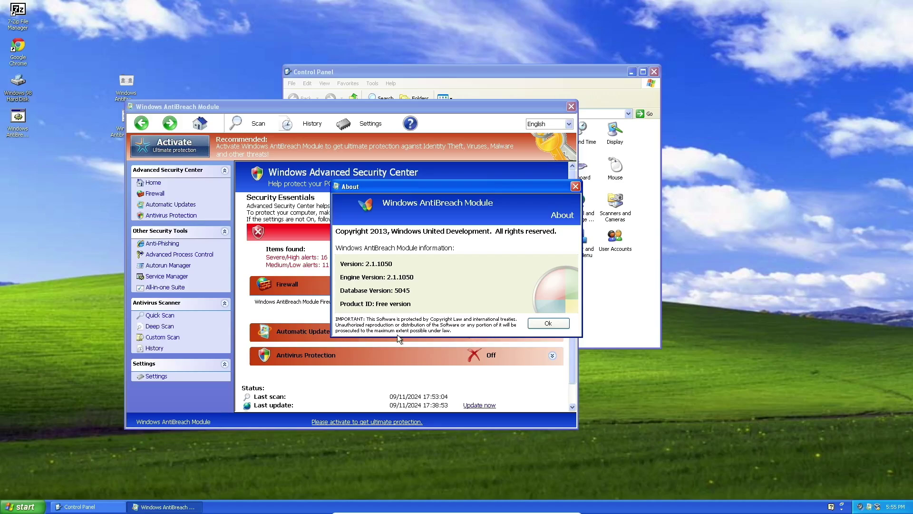
# Close the About box, then open and close the AntiBreach registration form.
pyautogui.click(546, 324)
pyautogui.click(417, 126)
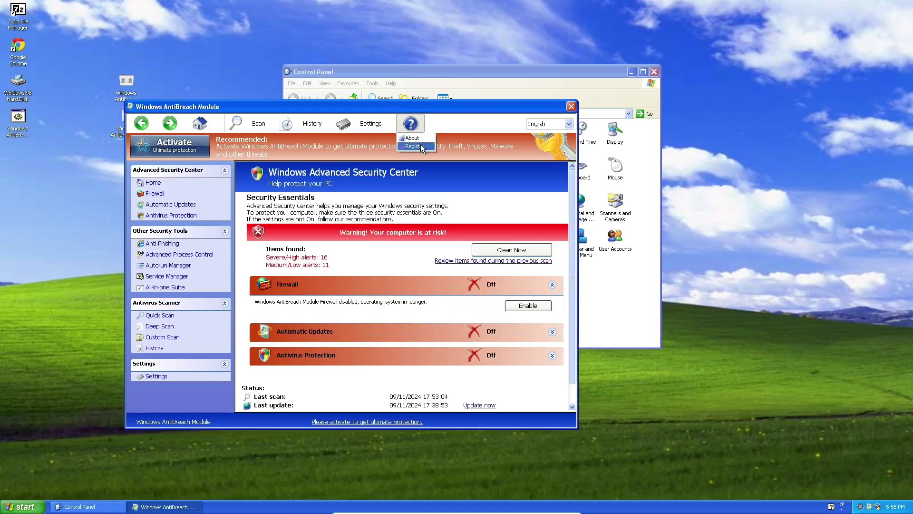
pyautogui.click(414, 146)
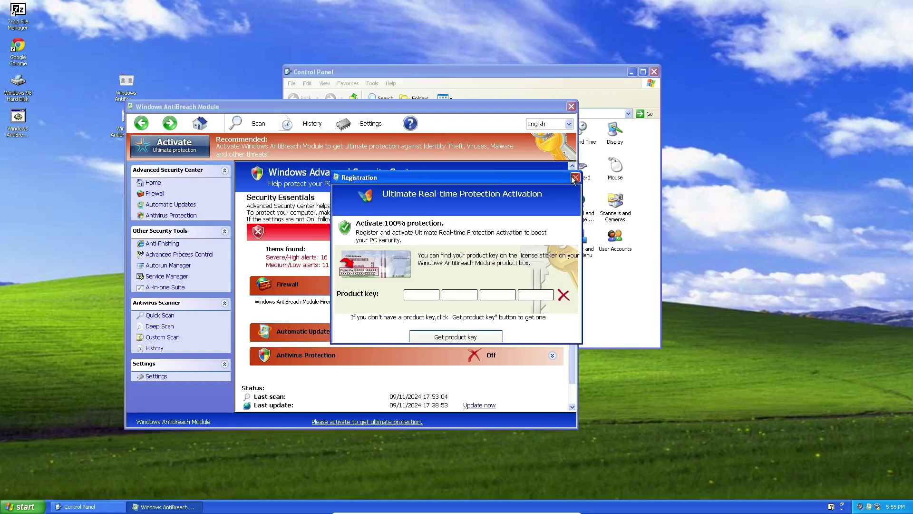
pyautogui.click(575, 178)
# Tick Secure Internet settings, Use Process Control and Allow Unprotected Startup in AntiBreach Options; close Control Panel.
pyautogui.click(344, 124)
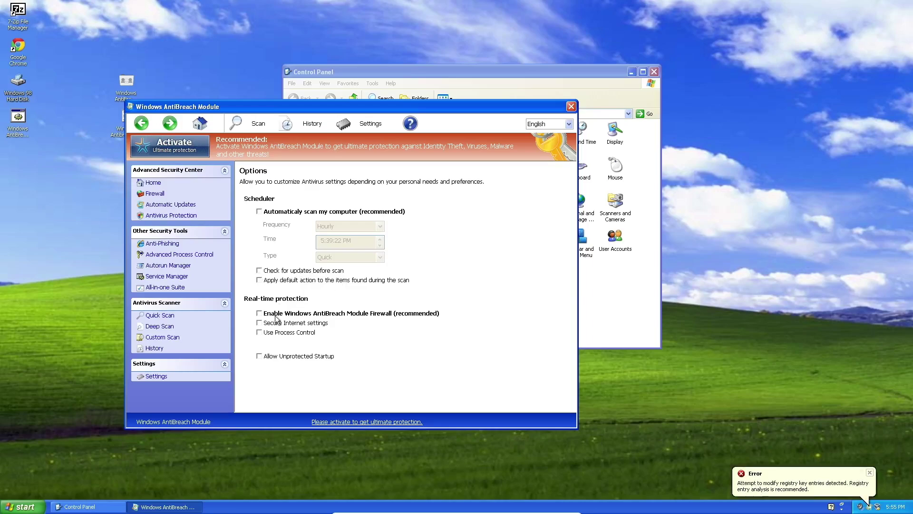
pyautogui.click(314, 316)
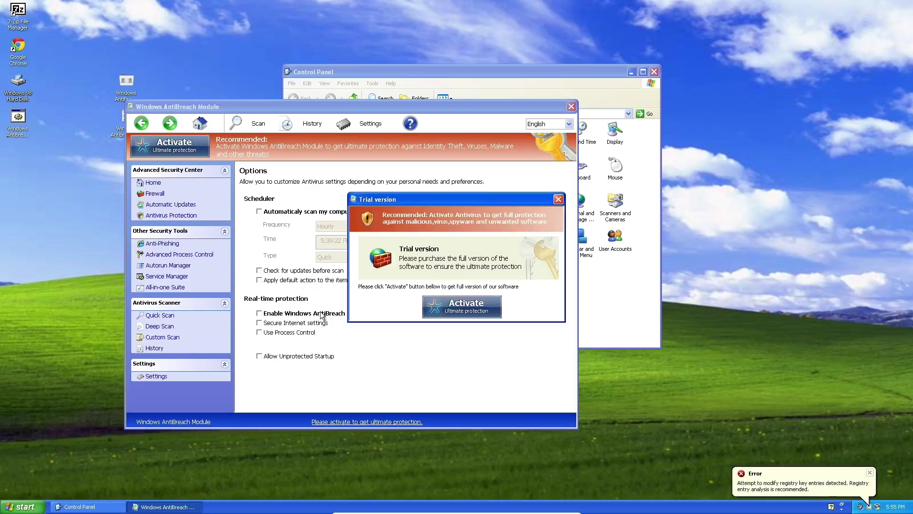
pyautogui.click(559, 197)
pyautogui.click(293, 324)
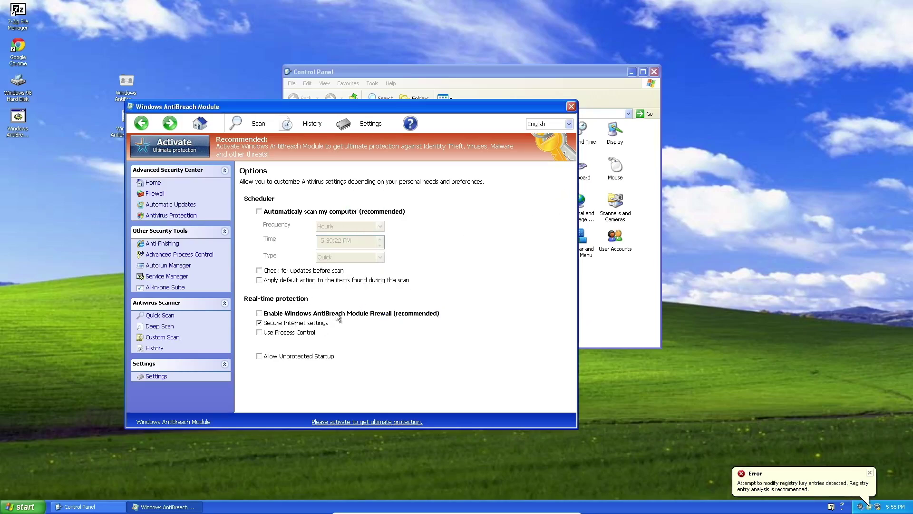
pyautogui.click(295, 333)
pyautogui.click(302, 356)
pyautogui.click(288, 211)
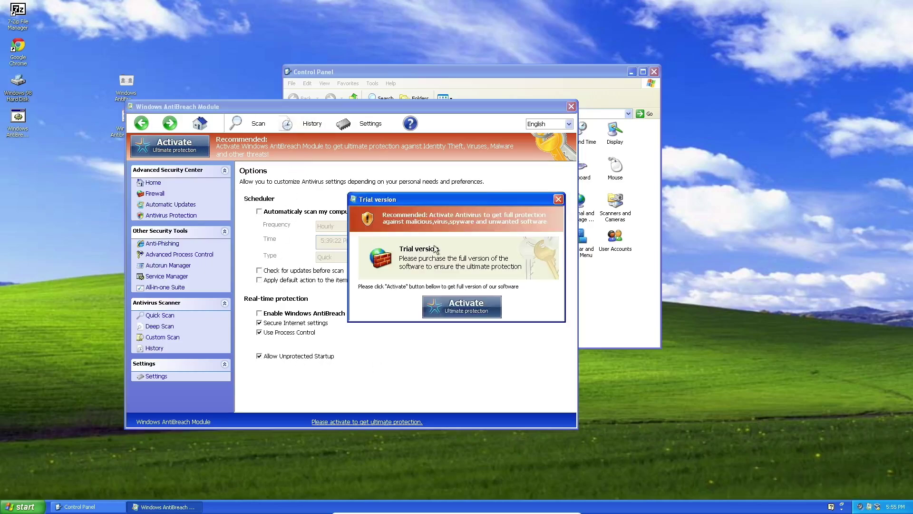
pyautogui.click(558, 199)
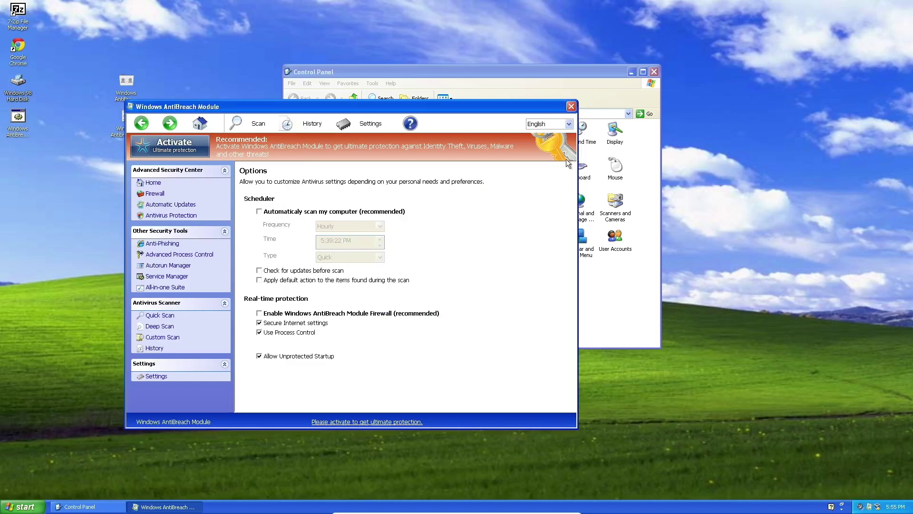
pyautogui.click(654, 72)
pyautogui.moveTo(471, 103); pyautogui.dragTo(620, 66)
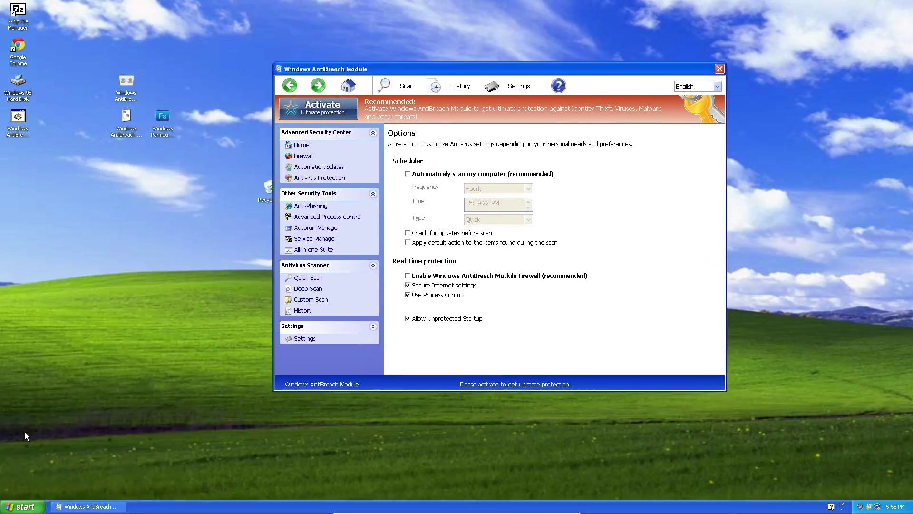
pyautogui.click(20, 503)
pyautogui.click(136, 403)
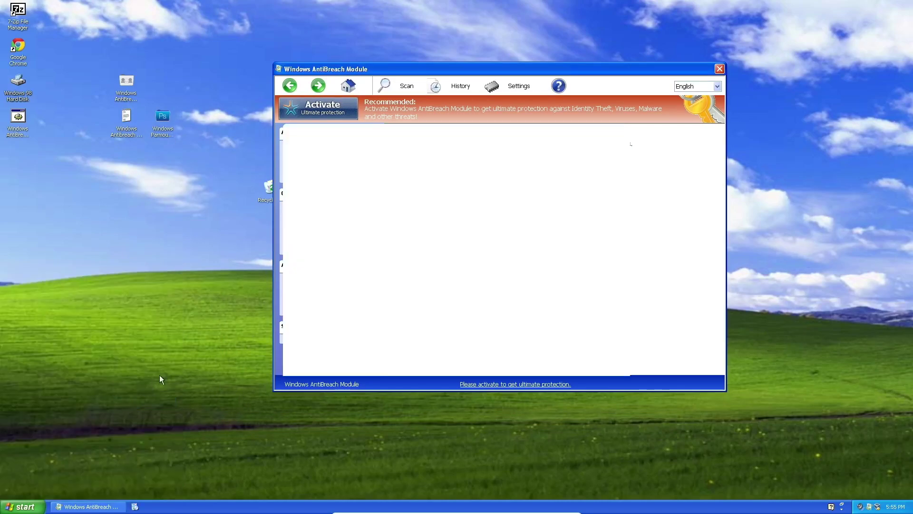
pyautogui.click(720, 69)
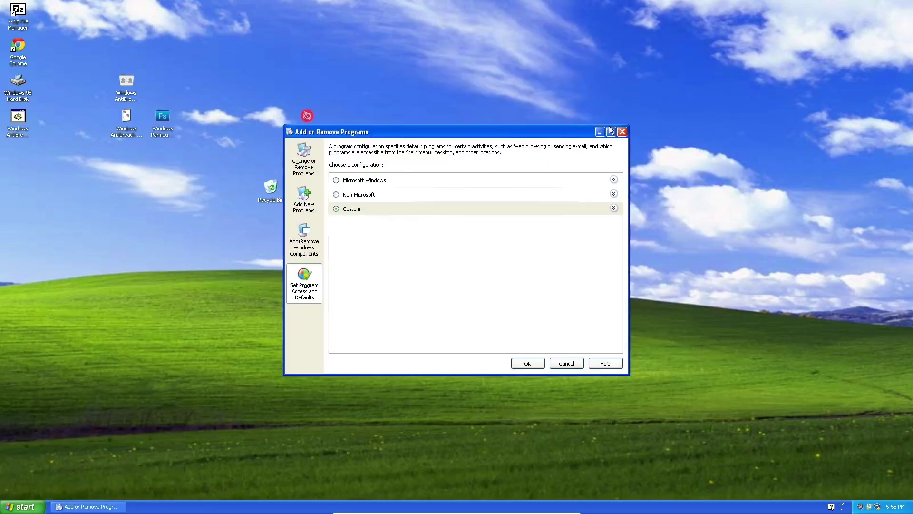
pyautogui.click(618, 130)
pyautogui.click(22, 506)
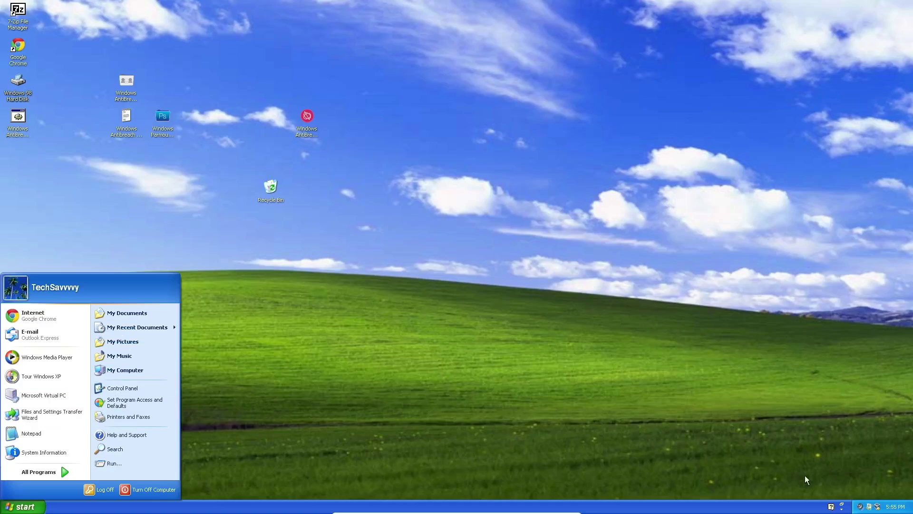
pyautogui.click(873, 508)
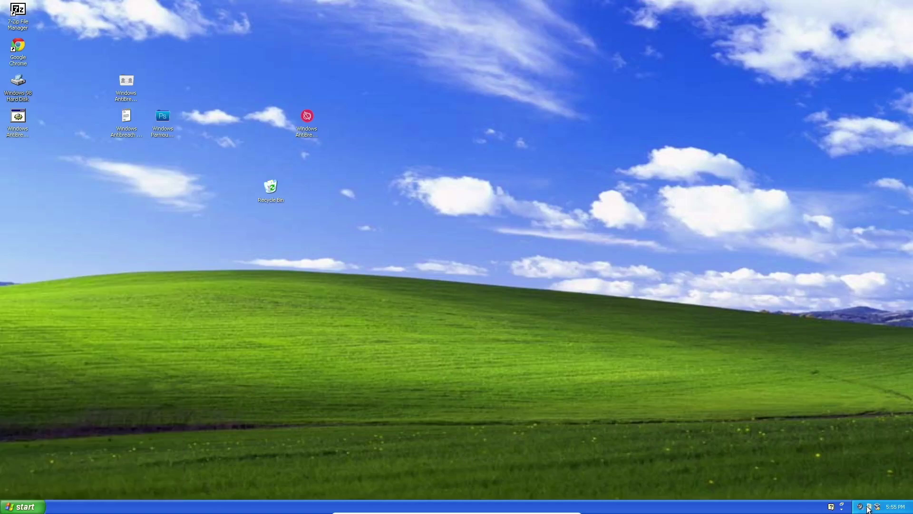
pyautogui.doubleClick(873, 508)
pyautogui.moveTo(517, 72); pyautogui.dragTo(397, 67)
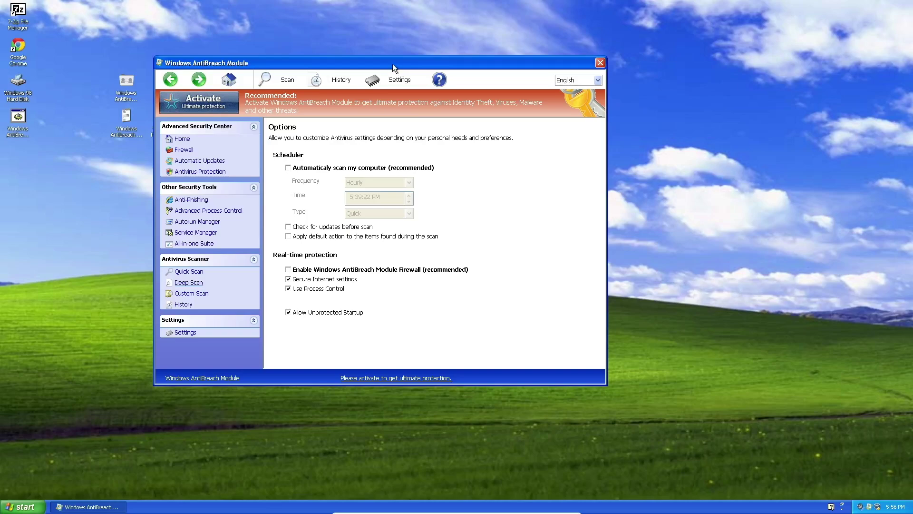
# Open the AntiBreach product registration dialog from the ? menu.
pyautogui.moveTo(373, 67); pyautogui.dragTo(572, 75)
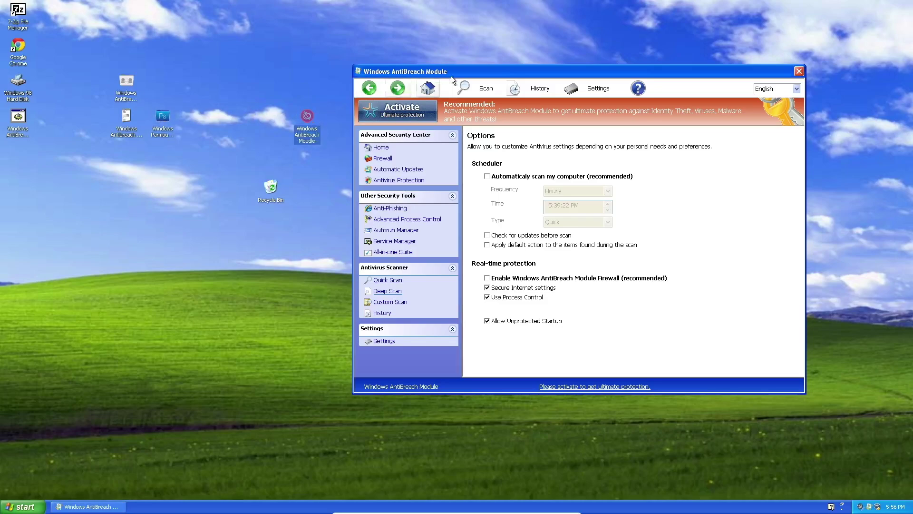
pyautogui.moveTo(442, 71); pyautogui.dragTo(317, 71)
pyautogui.click(513, 88)
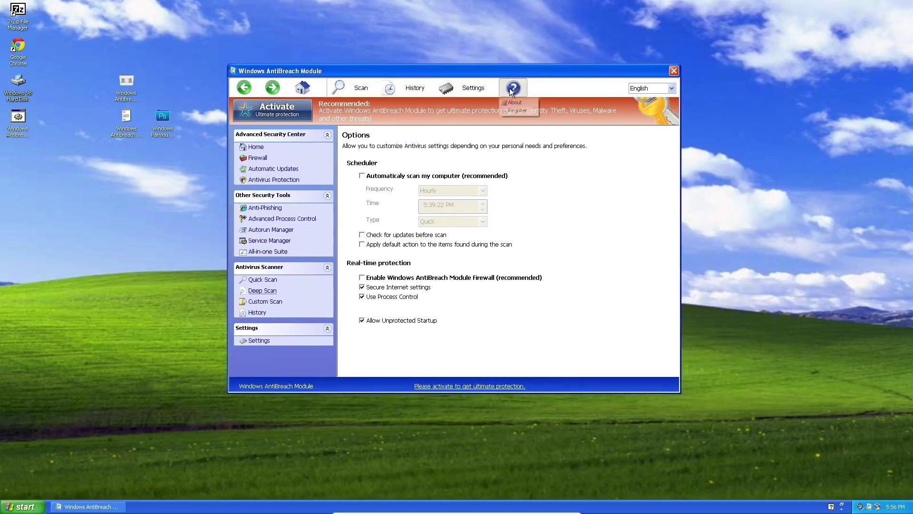
pyautogui.click(517, 110)
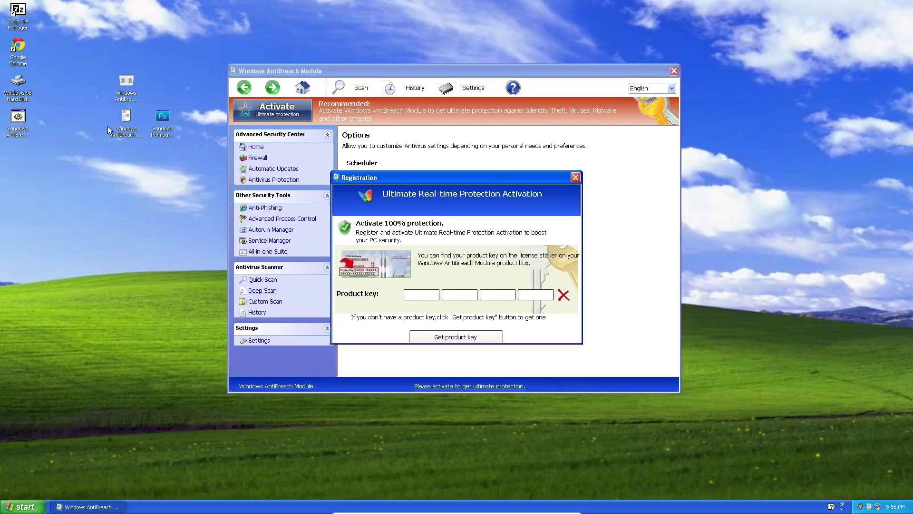
# Copy the product key from the Notepad key file into the registration fields and register it.
pyautogui.doubleClick(126, 124)
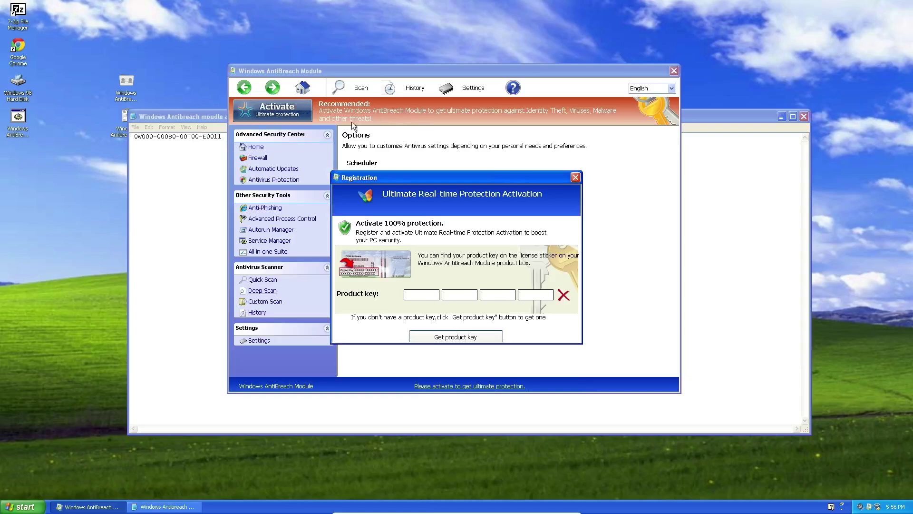
pyautogui.moveTo(187, 118); pyautogui.dragTo(29, 179)
pyautogui.rightClick(43, 174)
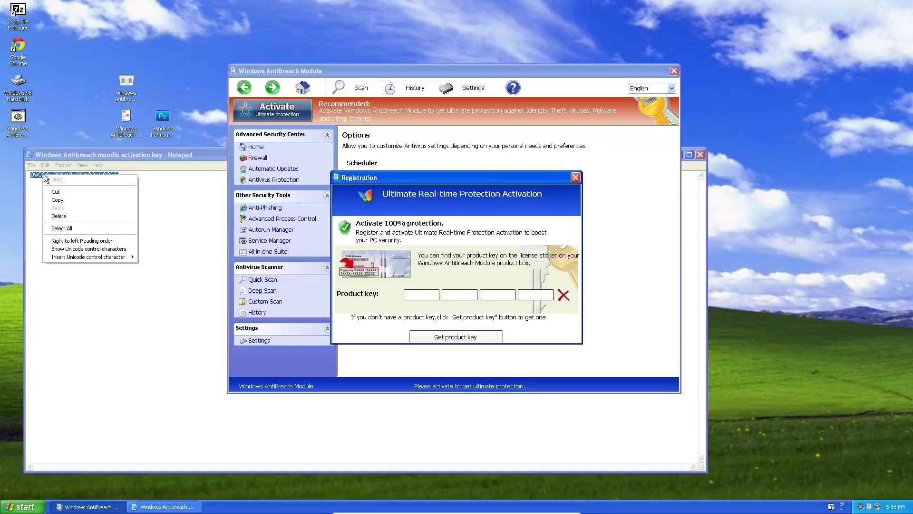
pyautogui.click(70, 197)
pyautogui.click(416, 296)
pyautogui.rightClick(416, 295)
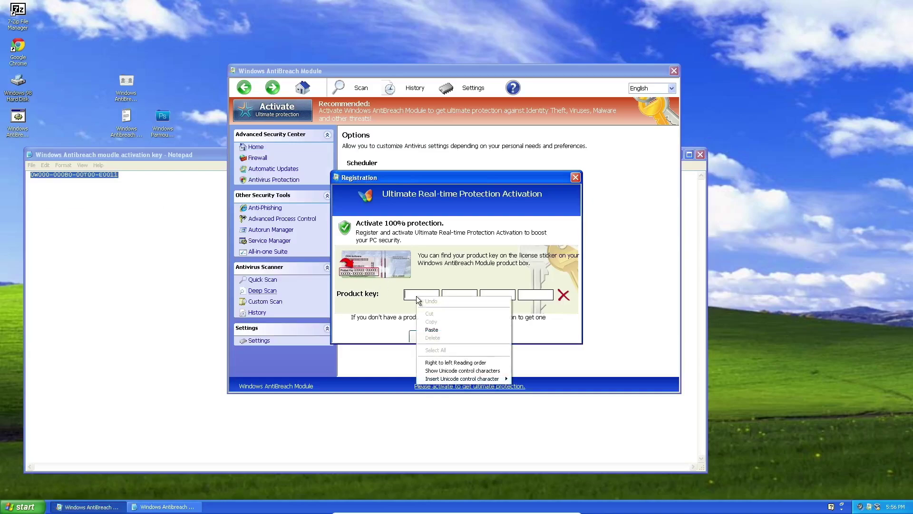
pyautogui.click(444, 328)
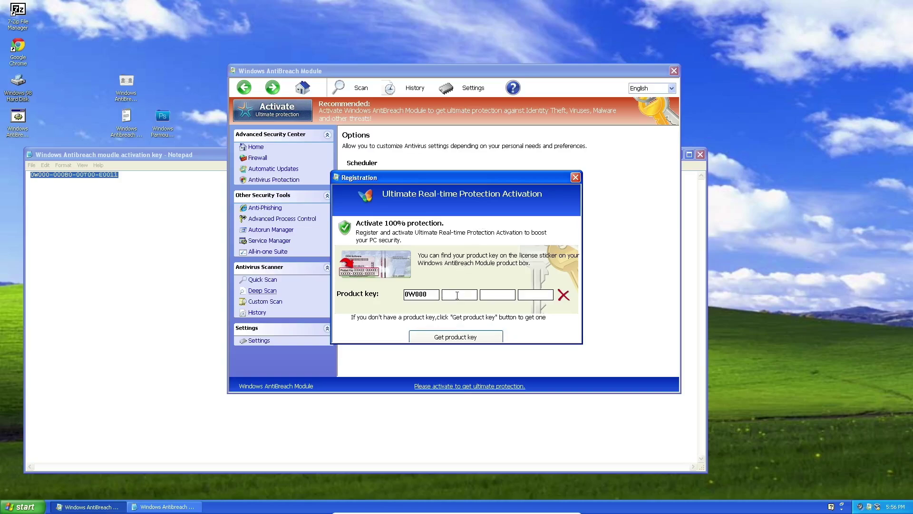
pyautogui.write('000B')
pyautogui.write('0-00T00-E')
pyautogui.write('0011')
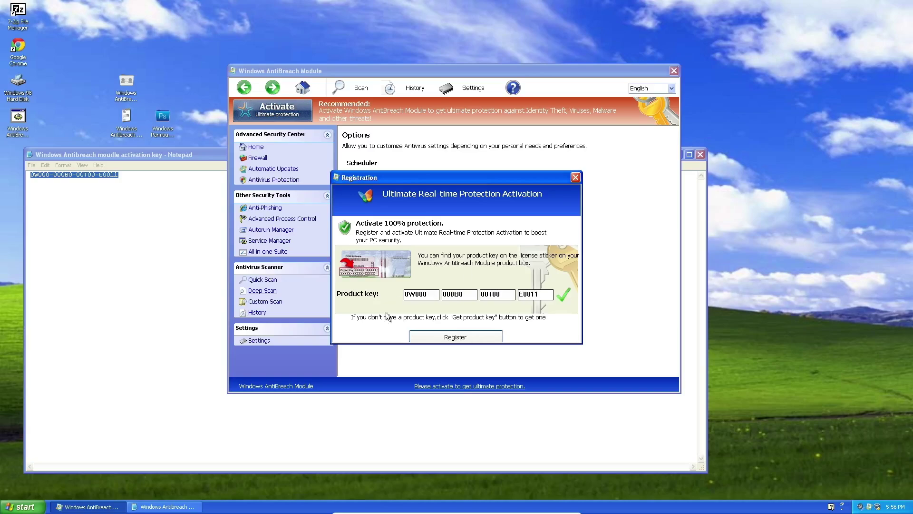
pyautogui.click(460, 335)
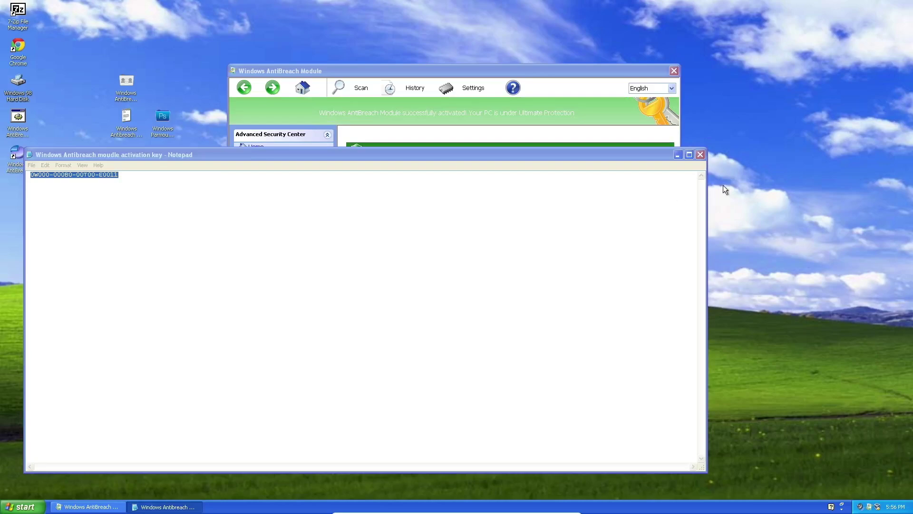
# Close the key file and show Google Chrome cannot load pages before closing it.
pyautogui.click(700, 155)
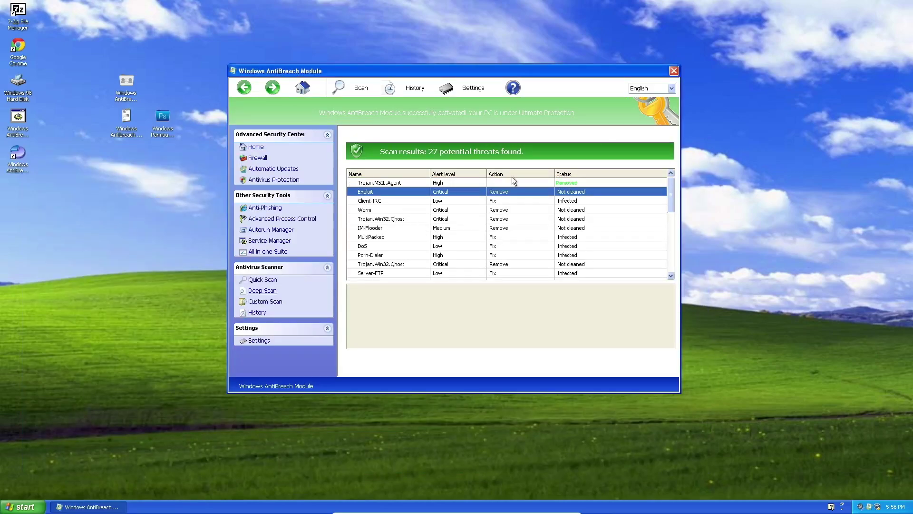
pyautogui.click(22, 506)
pyautogui.click(66, 313)
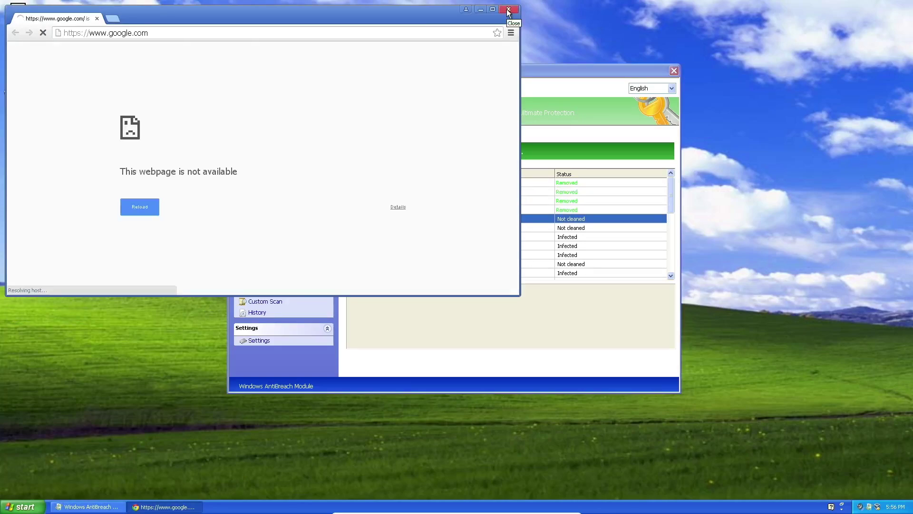
pyautogui.click(508, 11)
# Open and close My Computer, then launch Task Manager from the taskbar.
pyautogui.click(23, 506)
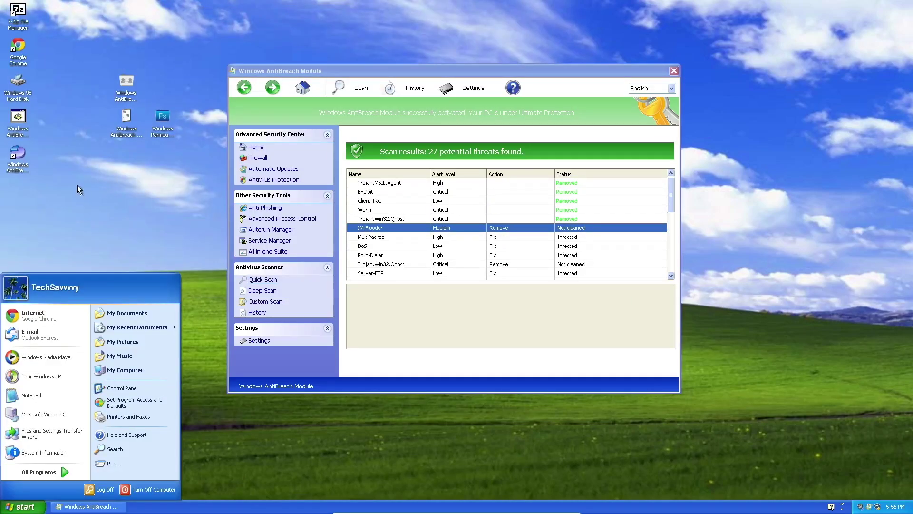
pyautogui.click(18, 148)
pyautogui.click(18, 150)
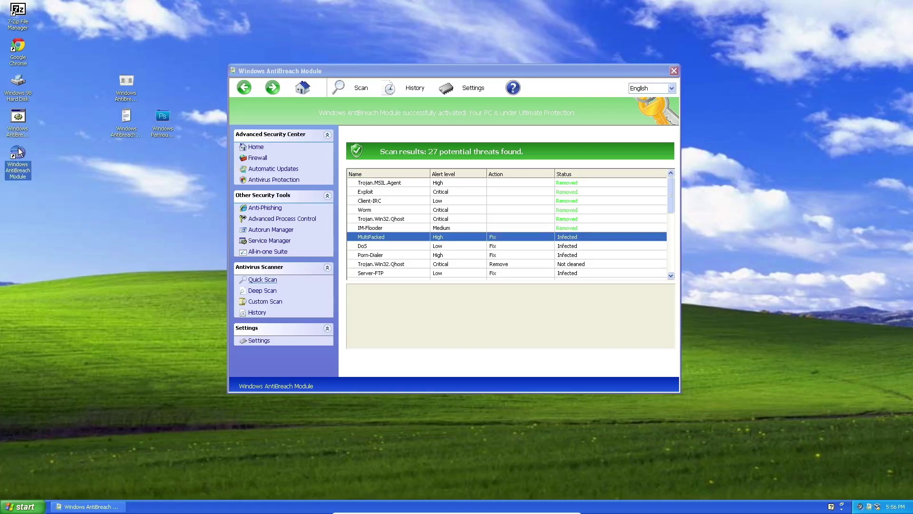
pyautogui.click(22, 506)
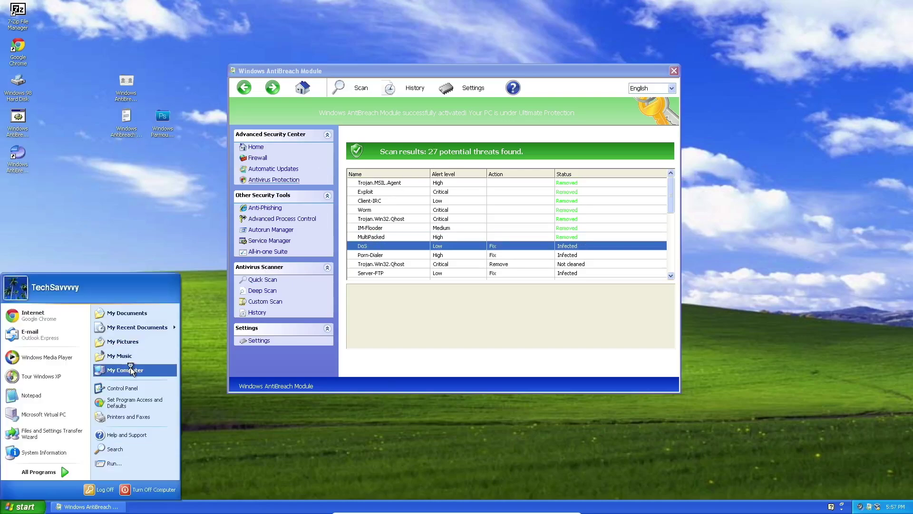
pyautogui.click(134, 372)
pyautogui.click(382, 142)
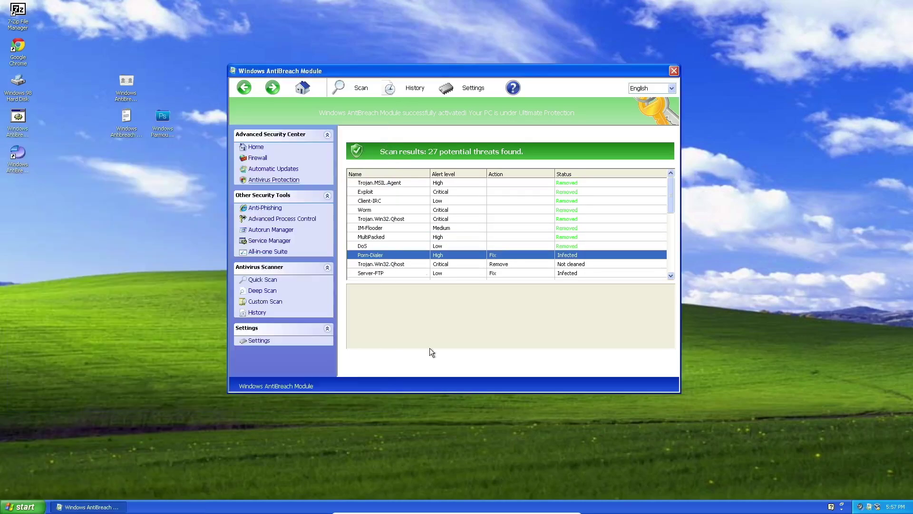
pyautogui.rightClick(686, 505)
pyautogui.click(703, 482)
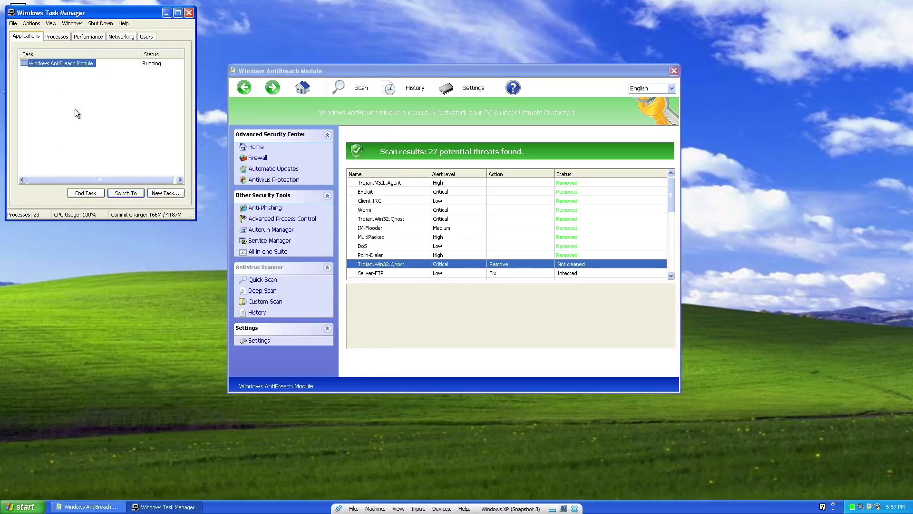
# End the AntiBreach Module task, then browse from My Computer to the user's profile folder, dismissing error prompts.
pyautogui.click(84, 192)
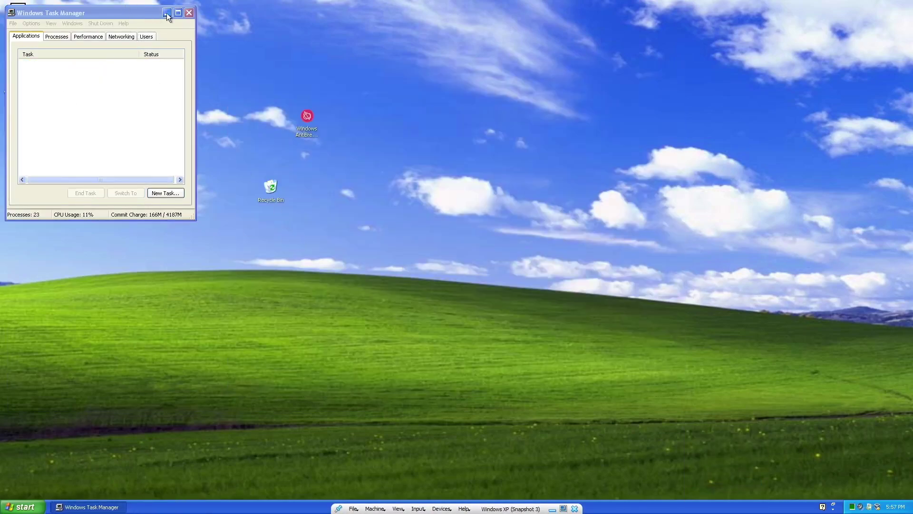
pyautogui.click(189, 12)
pyautogui.click(24, 507)
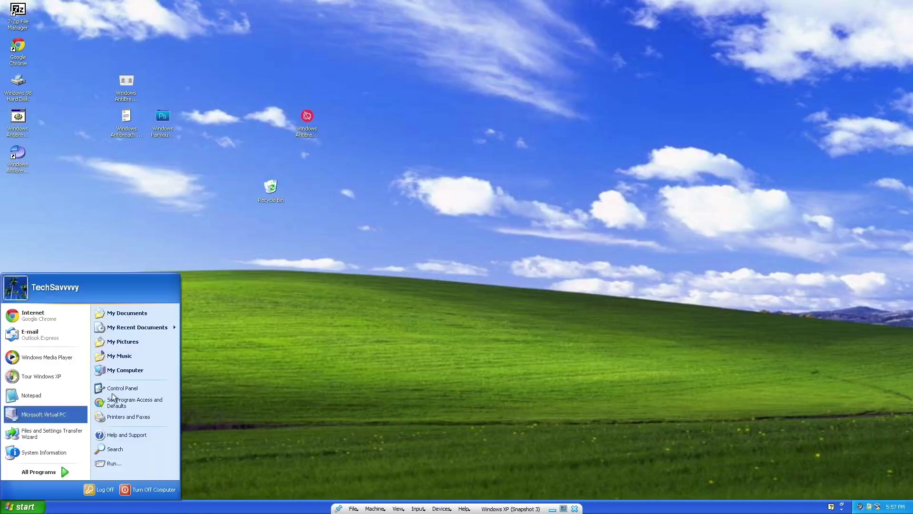
pyautogui.click(125, 370)
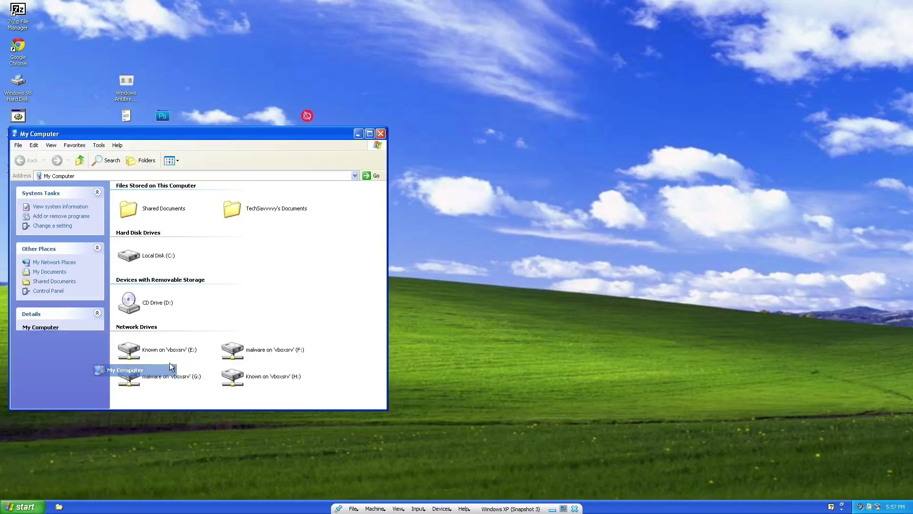
pyautogui.doubleClick(148, 259)
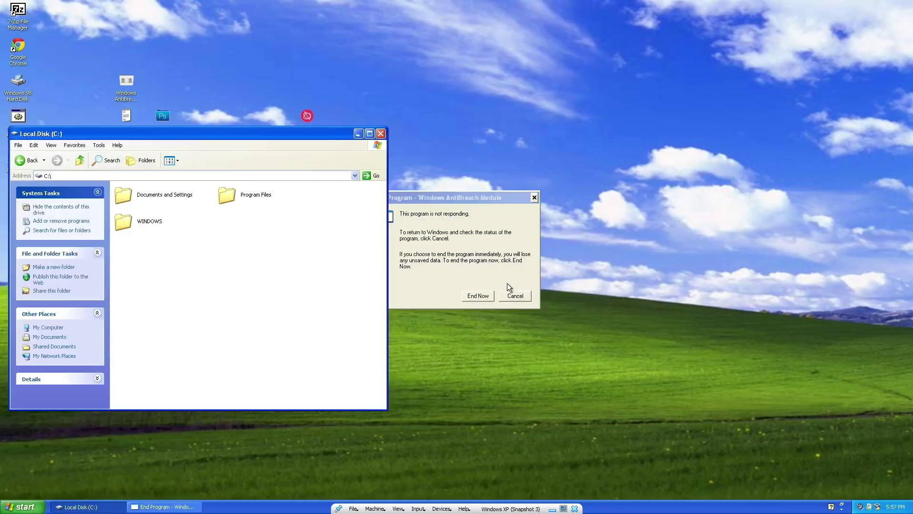
pyautogui.click(487, 297)
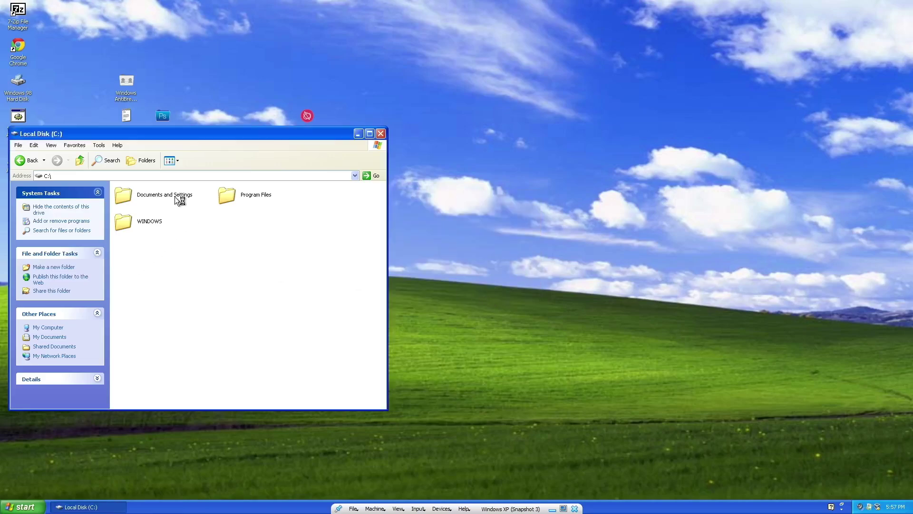
pyautogui.doubleClick(175, 195)
pyautogui.click(485, 299)
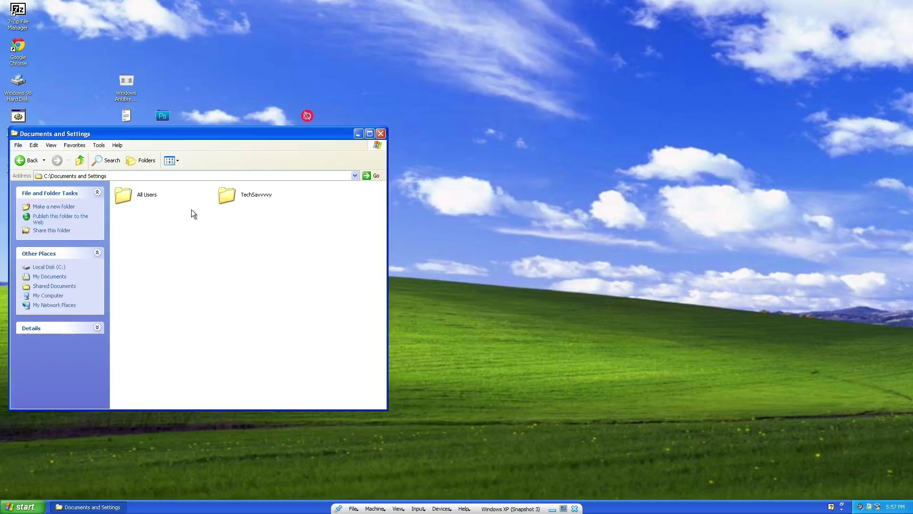
pyautogui.doubleClick(228, 196)
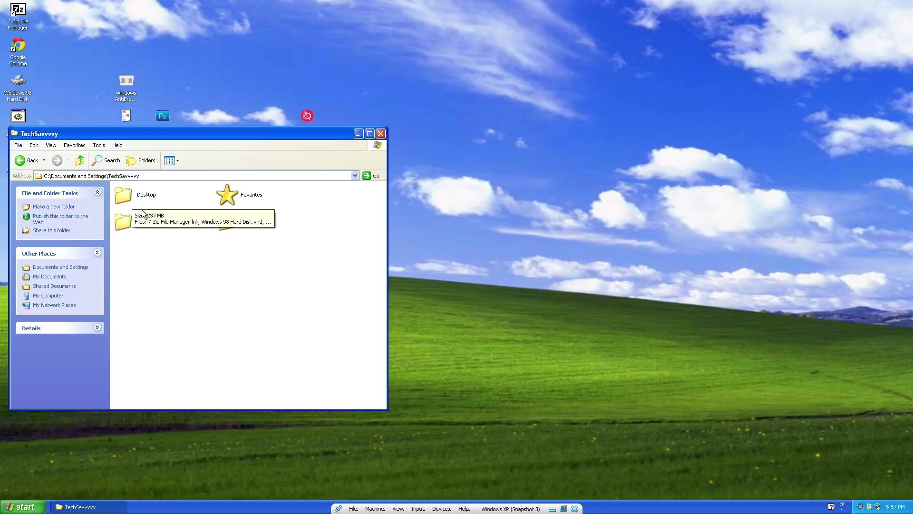
# Append \Application Data to the address bar path to open that folder.
pyautogui.click(178, 176)
pyautogui.click(184, 176)
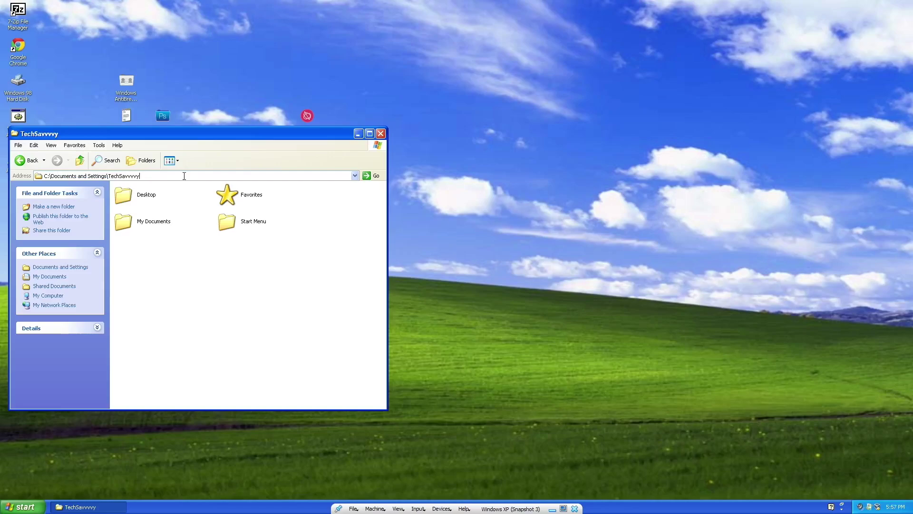
pyautogui.write('\\Application Data')
pyautogui.press('Return')
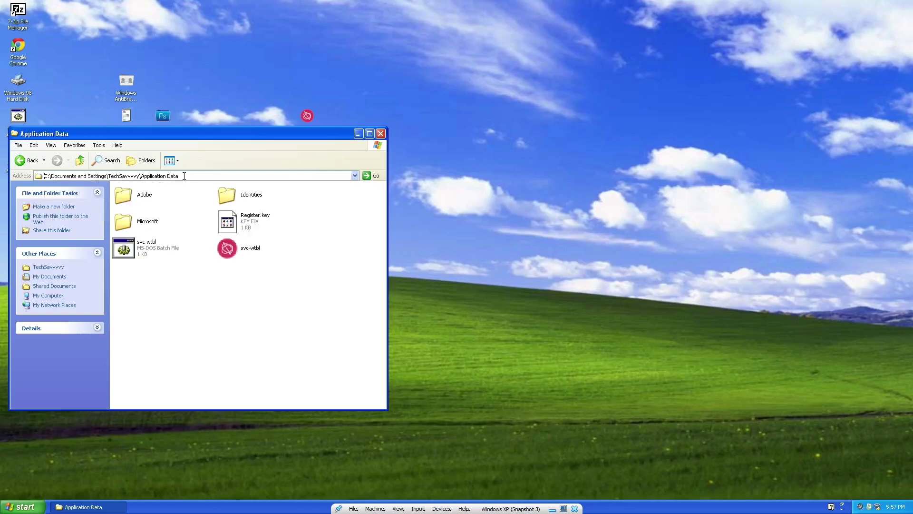
# Delete both svc-wtbl files and Register.key, confirming each deletion.
pyautogui.click(236, 247)
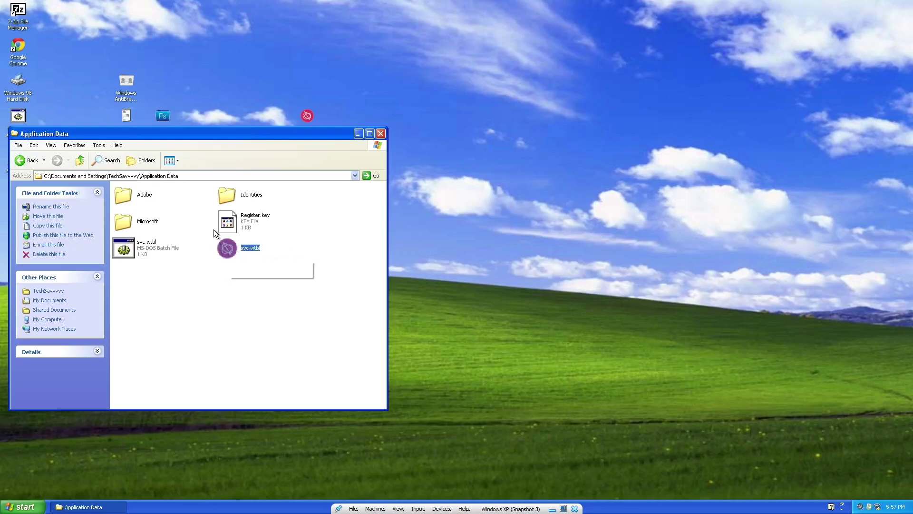
pyautogui.click(306, 249)
pyautogui.moveTo(305, 249); pyautogui.dragTo(144, 250)
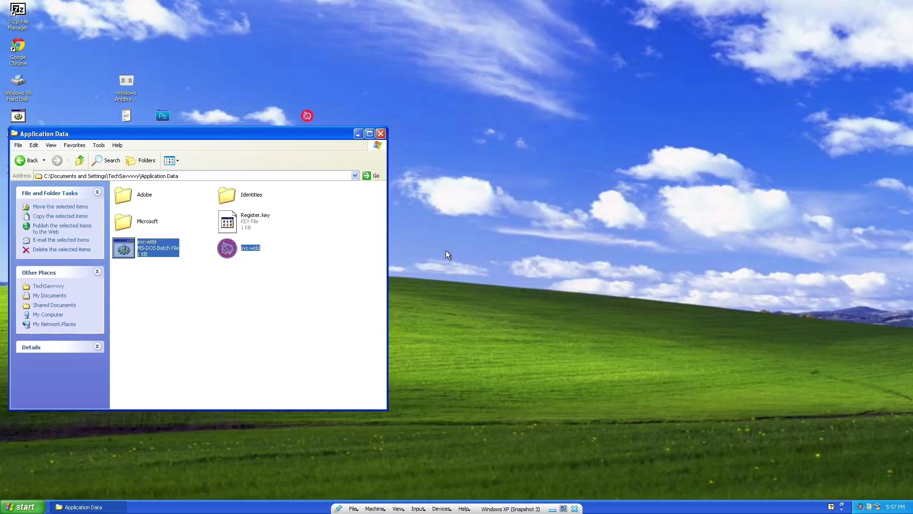
pyautogui.press('Delete')
pyautogui.press('Return')
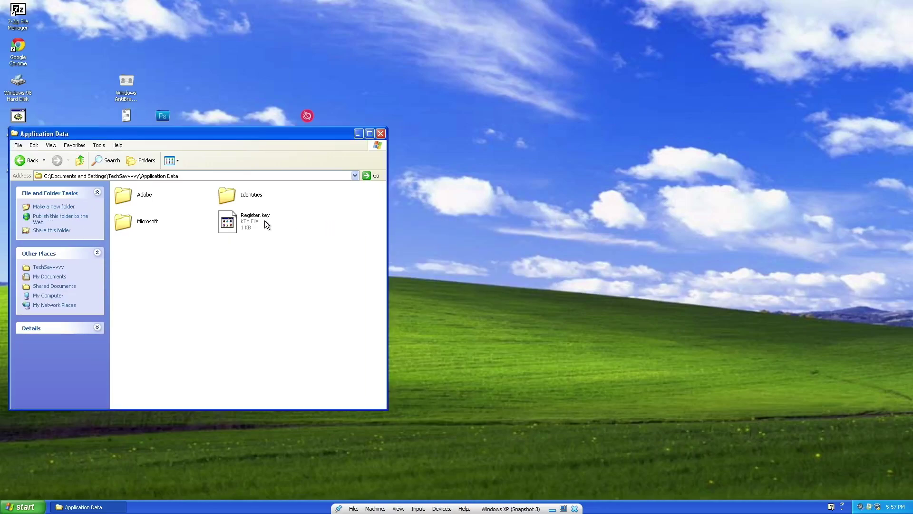
pyautogui.click(259, 221)
pyautogui.press('Delete')
pyautogui.press('Return')
# Browse to All Users\Start Menu\Programs\Startup to confirm it is empty, then bring up the Run box.
pyautogui.moveTo(227, 202)
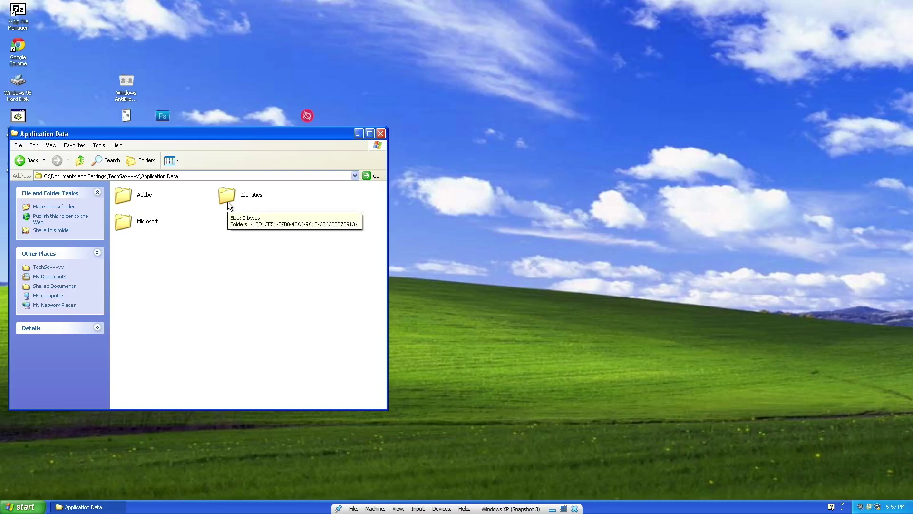
pyautogui.click(22, 506)
pyautogui.click(127, 194)
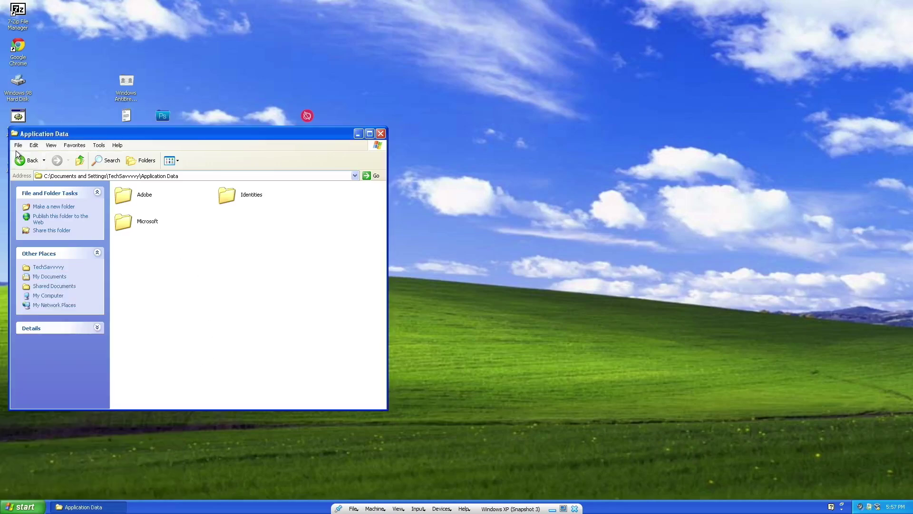
pyautogui.click(29, 160)
pyautogui.click(28, 160)
pyautogui.click(54, 161)
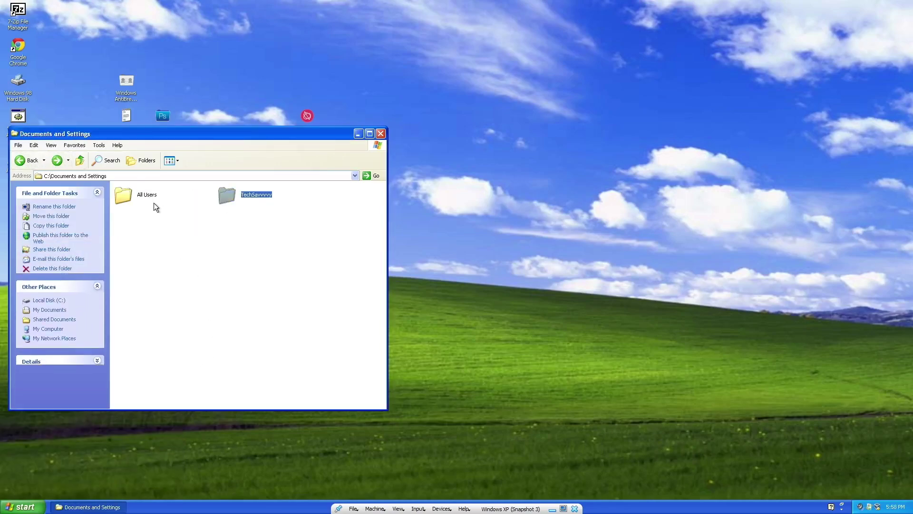
pyautogui.doubleClick(150, 198)
pyautogui.doubleClick(219, 217)
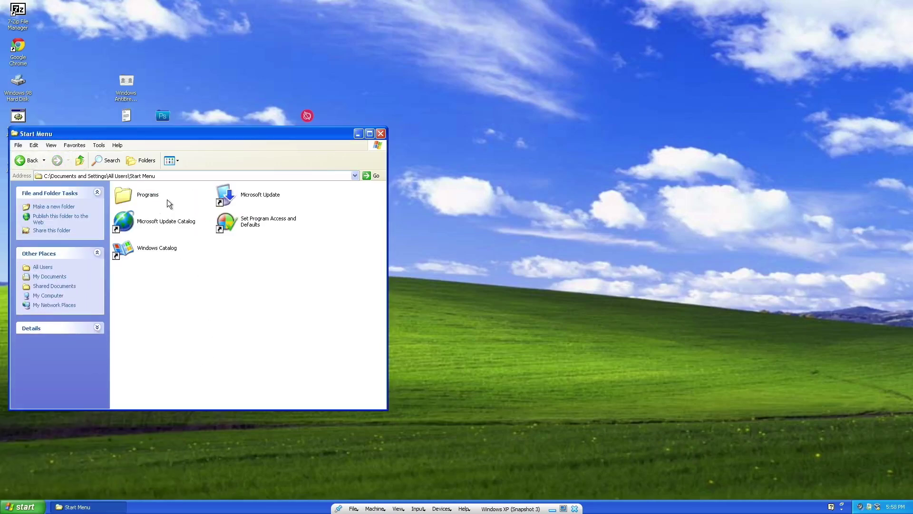
pyautogui.doubleClick(144, 195)
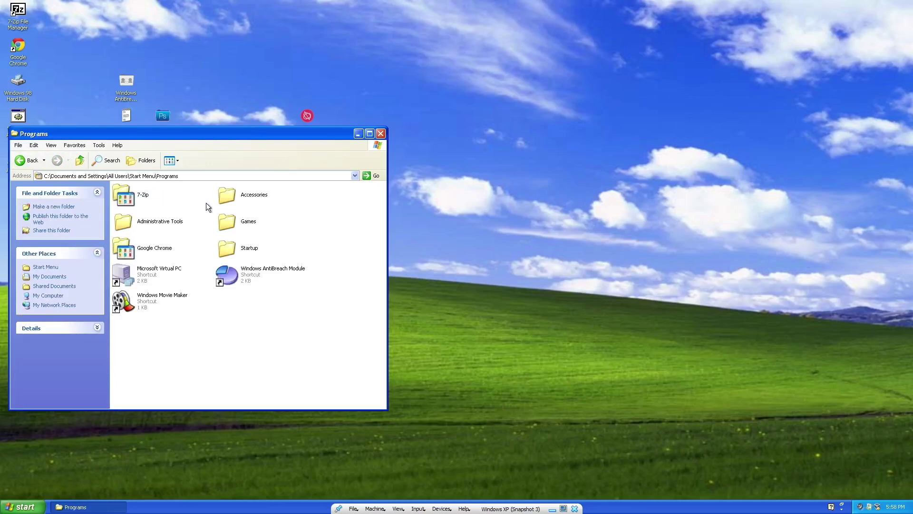
pyautogui.doubleClick(226, 237)
pyautogui.press('super')
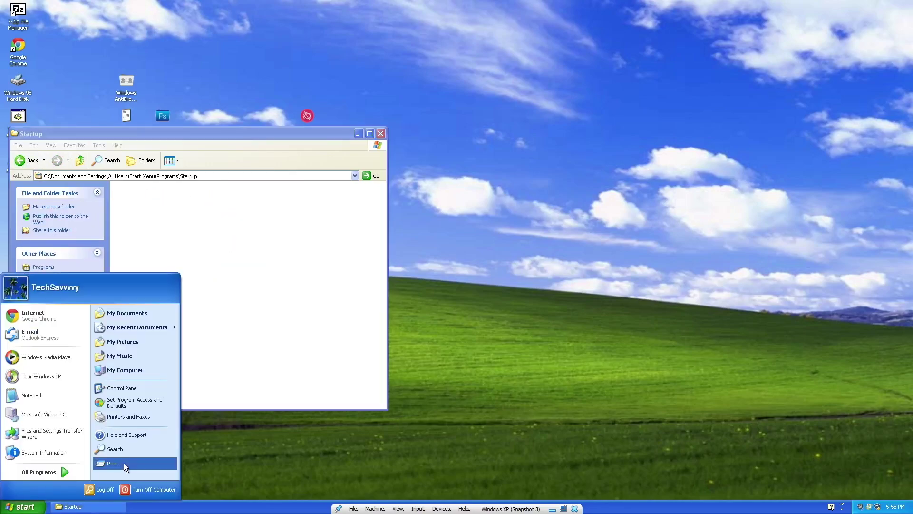
pyautogui.click(124, 463)
# Launch regedit and expand to HKLM\SOFTWARE\Microsoft\Windows\CurrentVersion\Run.
pyautogui.write('regedit')
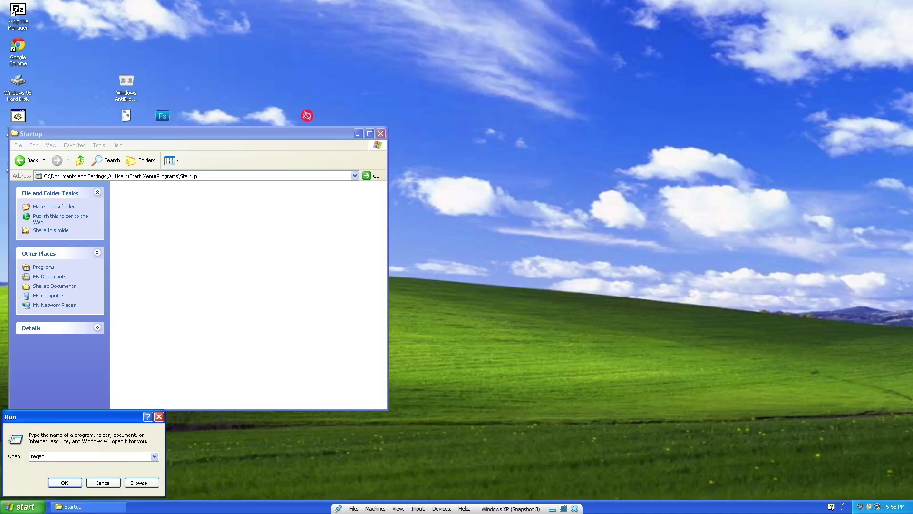
pyautogui.press('Return')
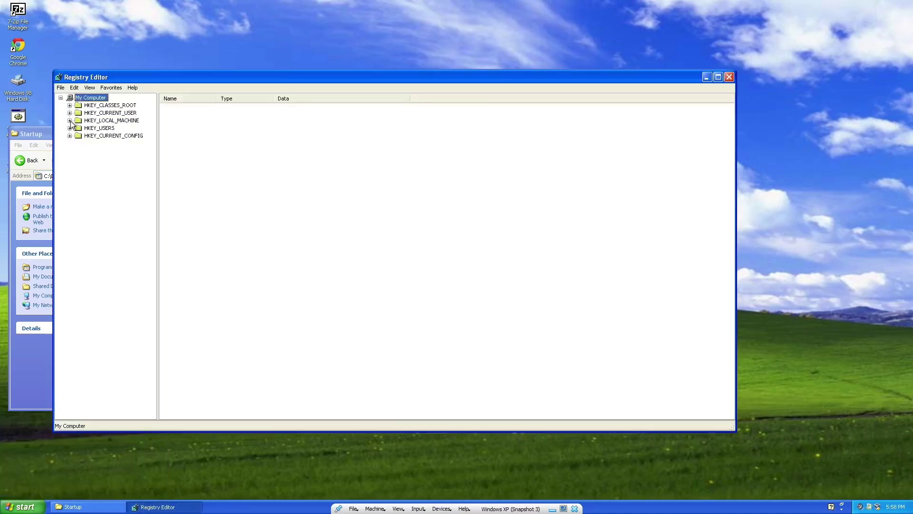
pyautogui.click(69, 120)
pyautogui.click(79, 150)
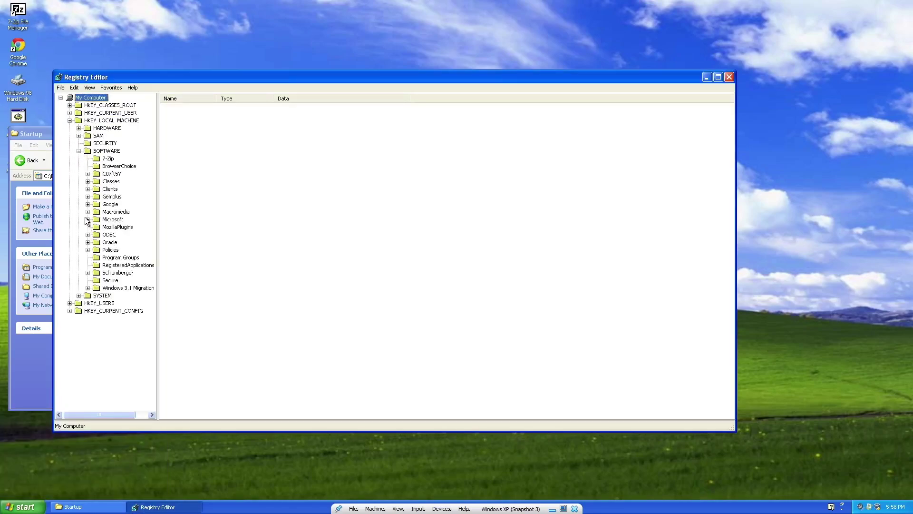
pyautogui.click(87, 219)
pyautogui.scroll(-10, 119, 323)
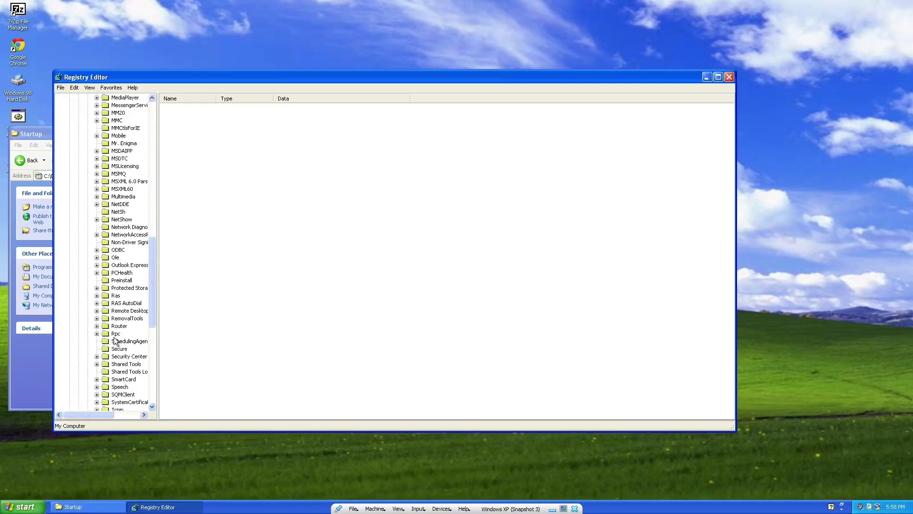
pyautogui.scroll(-9, 114, 333)
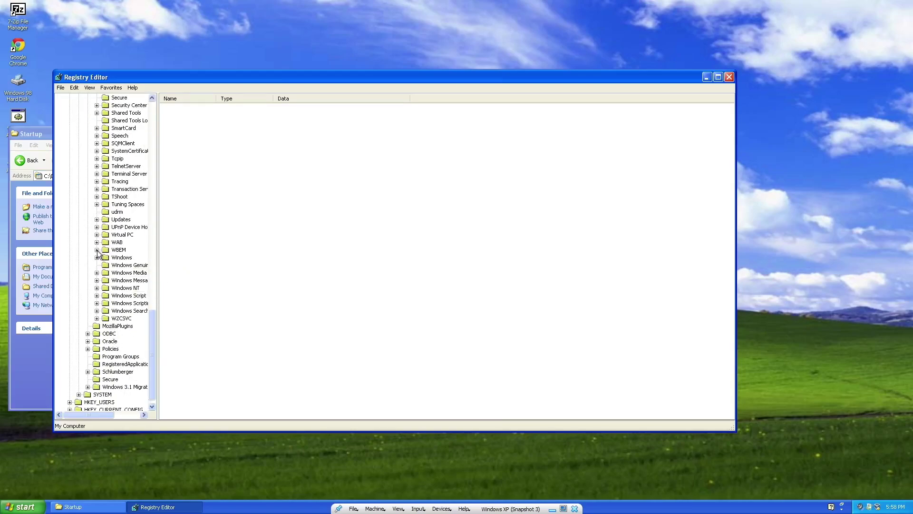
pyautogui.click(97, 258)
pyautogui.click(106, 264)
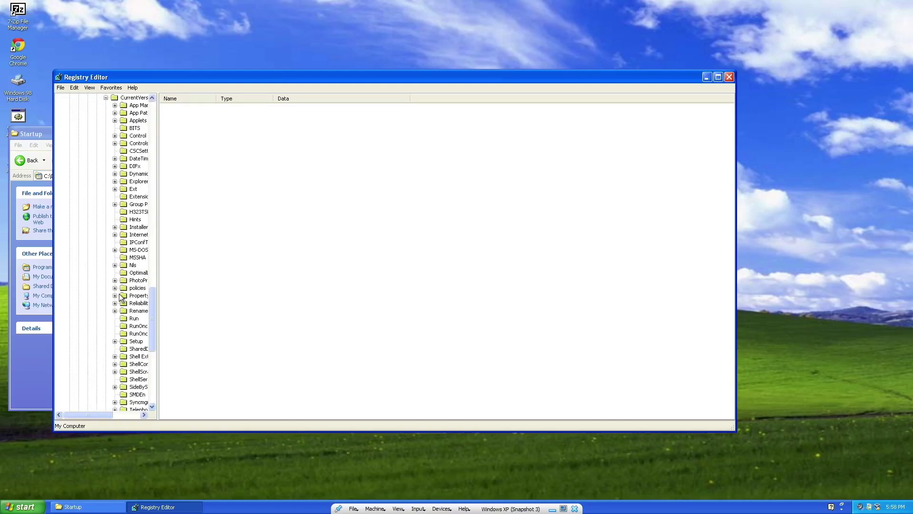
pyautogui.click(134, 318)
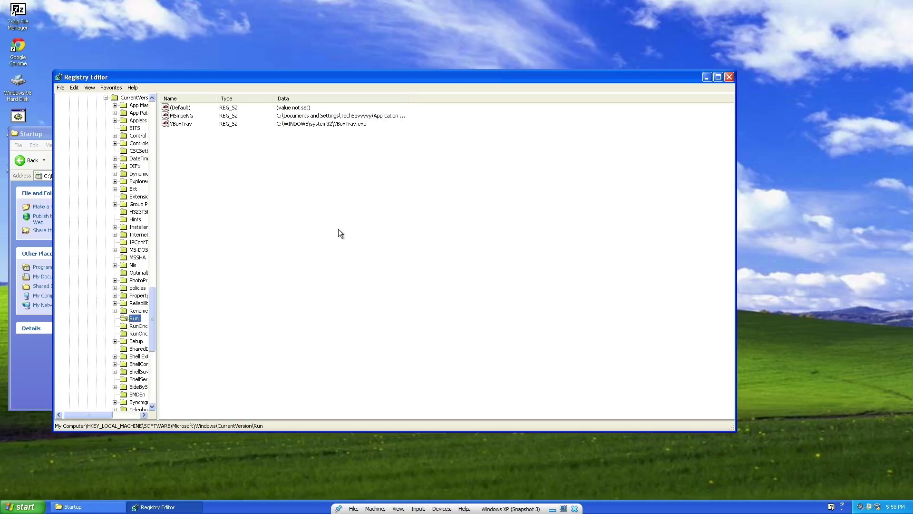
# Widen the data column and delete the MSmpeNG startup value, confirming the deletion.
pyautogui.moveTo(408, 100); pyautogui.dragTo(527, 115)
pyautogui.click(191, 116)
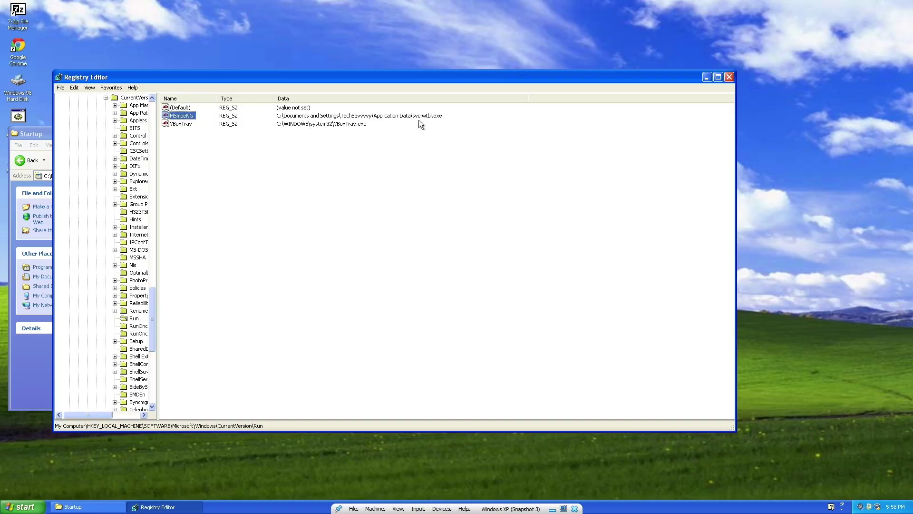
pyautogui.press('Delete')
pyautogui.press('Return')
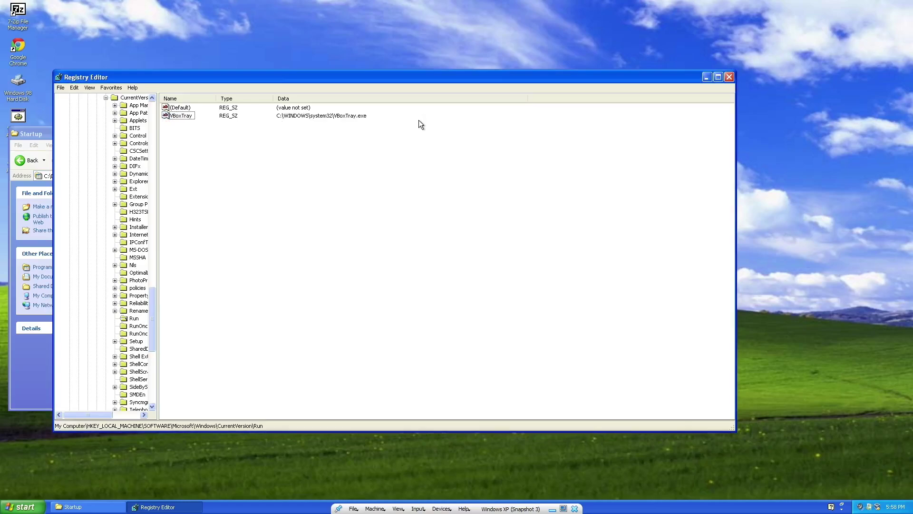
# Close Registry Editor and the Startup folder window, then restart Windows XP.
pyautogui.click(729, 77)
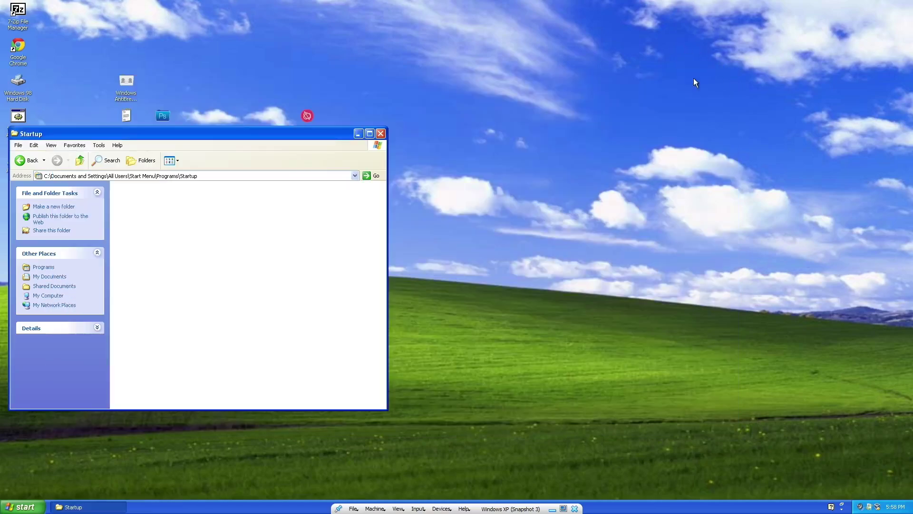
pyautogui.click(380, 134)
pyautogui.click(23, 506)
pyautogui.click(147, 490)
pyautogui.click(503, 189)
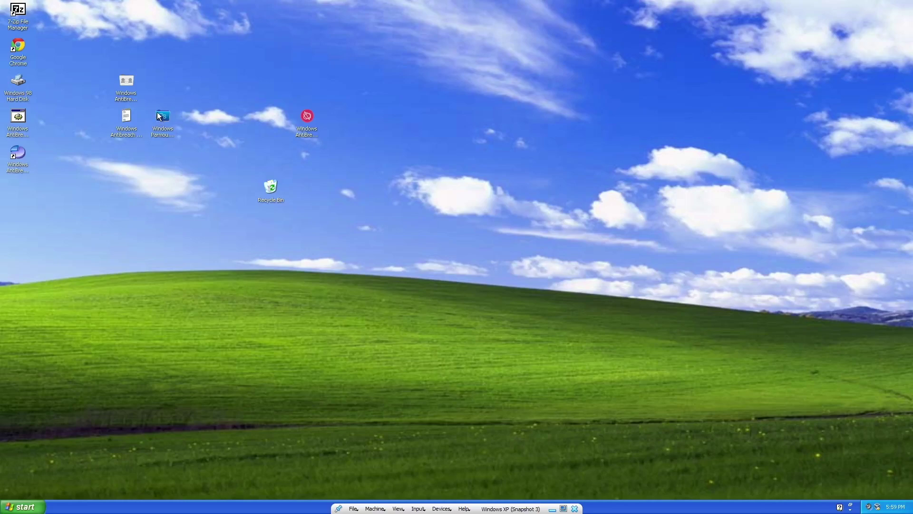
# Power off the Windows XP VM and start it again from the VirtualBox Manager.
pyautogui.hotkey('ctrl', 'q')
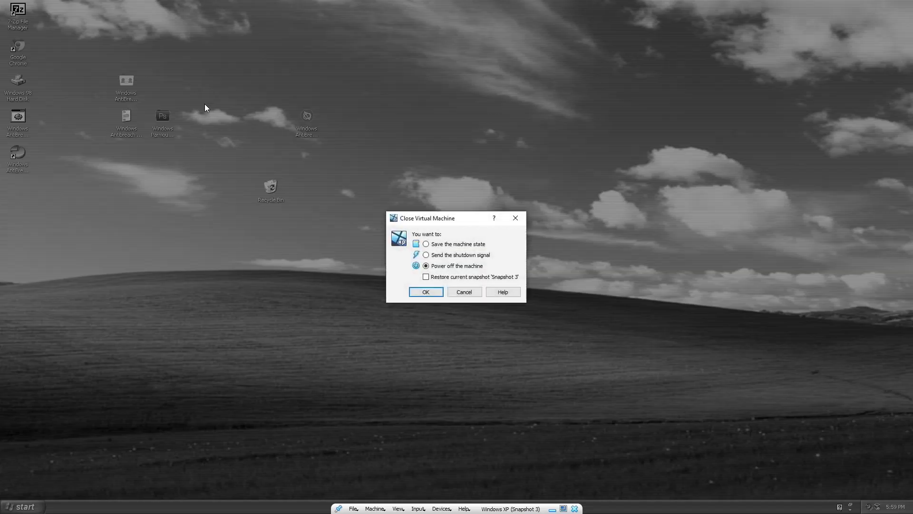
pyautogui.click(429, 293)
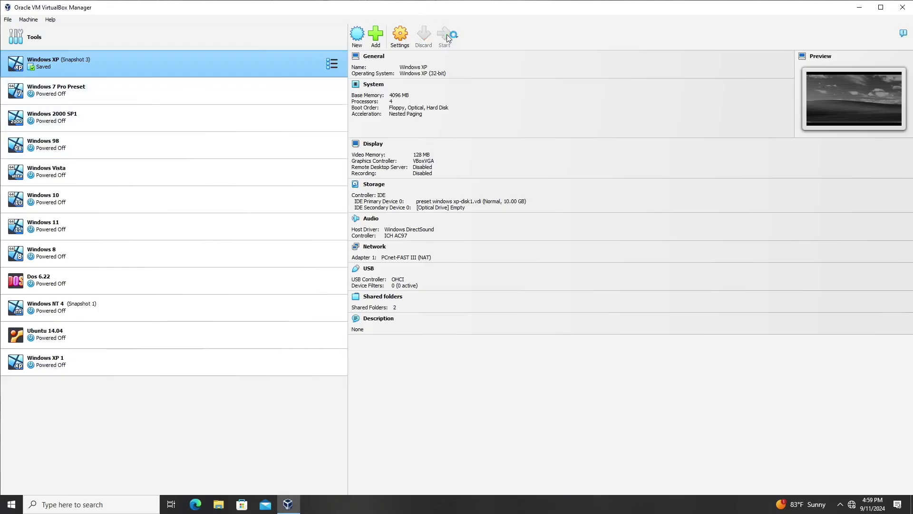
pyautogui.click(447, 38)
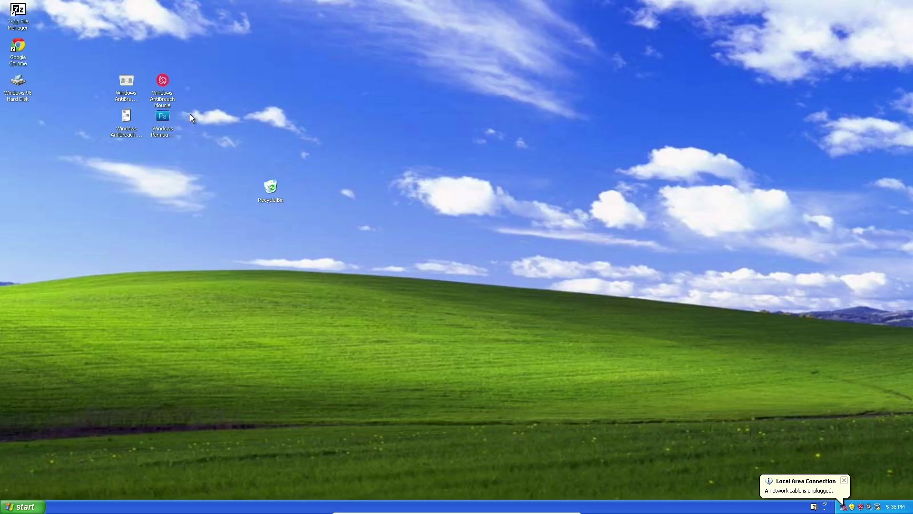
# Launch Windows Paramount Protection from its desktop icon so its fake scan begins.
pyautogui.click(161, 118)
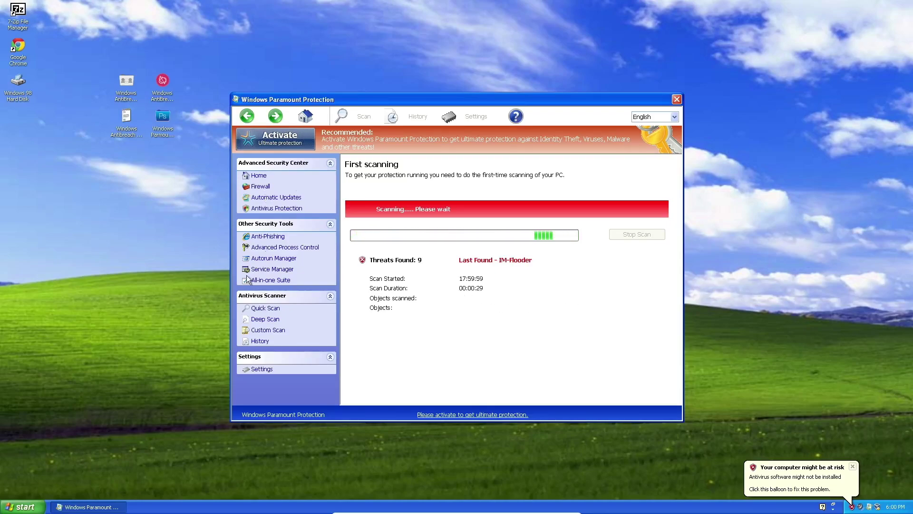
# Run msconfig, dismiss the computer-at-risk balloon and bring the scan window back to front.
pyautogui.click(213, 511)
pyautogui.rightClick(213, 511)
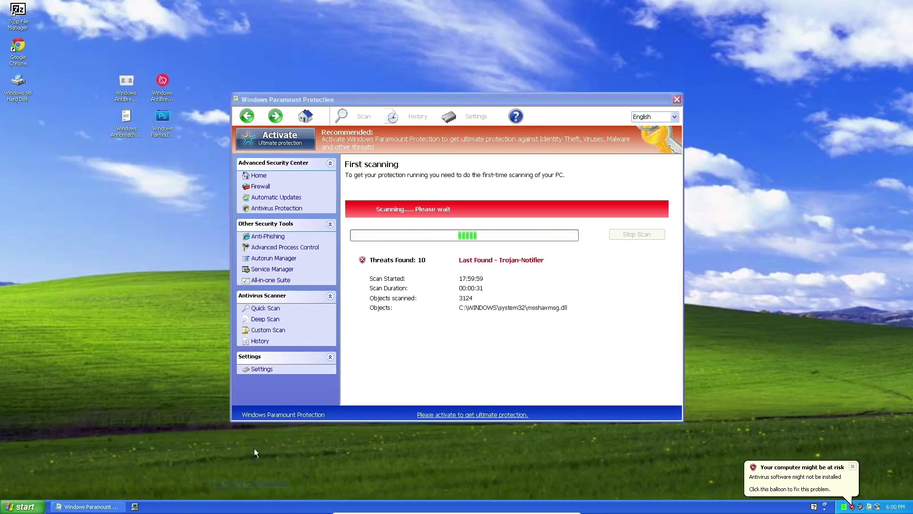
pyautogui.click(23, 507)
pyautogui.click(109, 463)
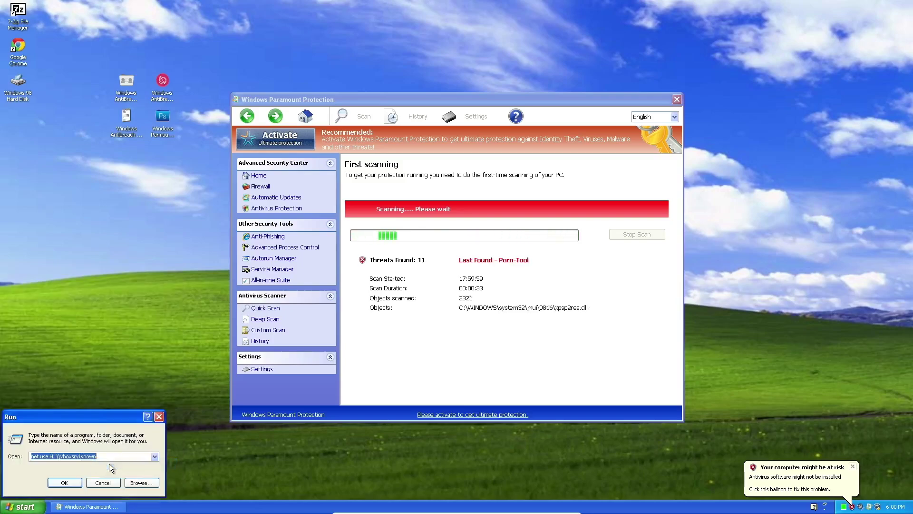
pyautogui.write('msconfig')
pyautogui.press('Return')
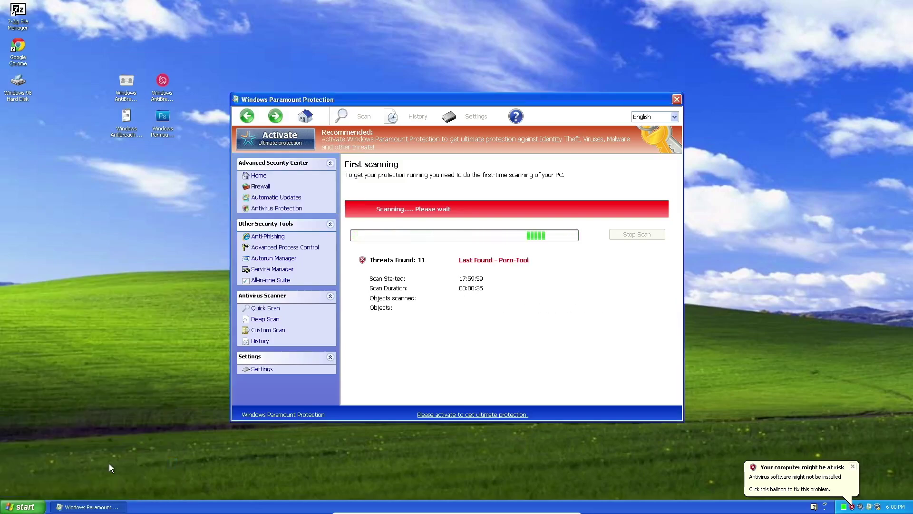
pyautogui.click(23, 507)
pyautogui.click(64, 315)
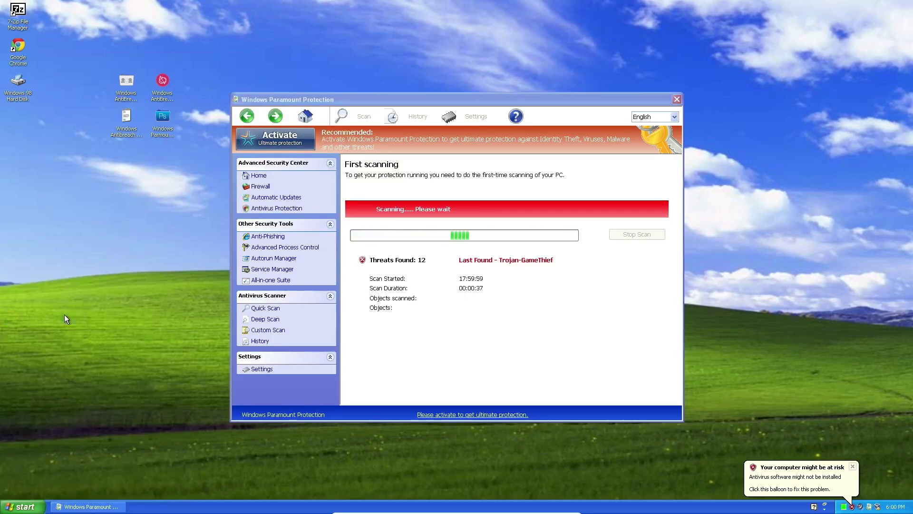
pyautogui.click(853, 467)
pyautogui.click(549, 373)
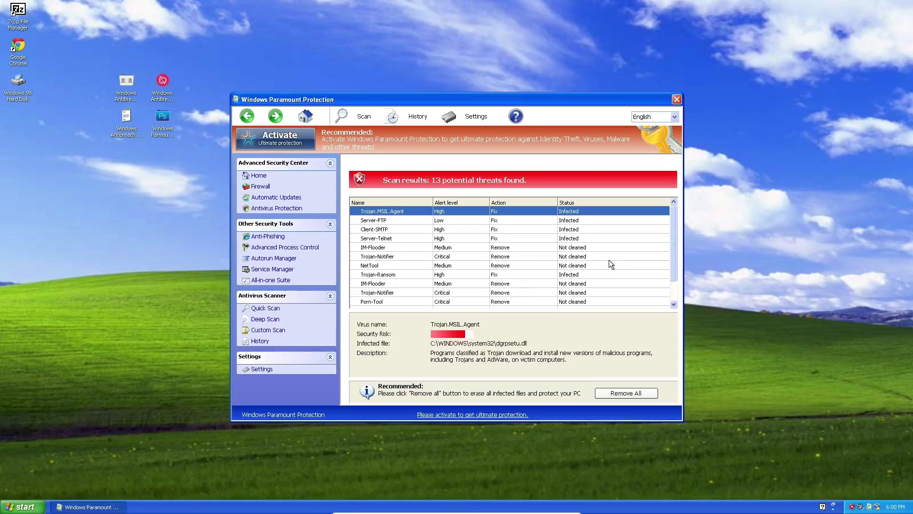
# Scroll the threat list, attempt Remove All and activate the trial to reach the payment form.
pyautogui.moveTo(674, 251); pyautogui.dragTo(672, 270)
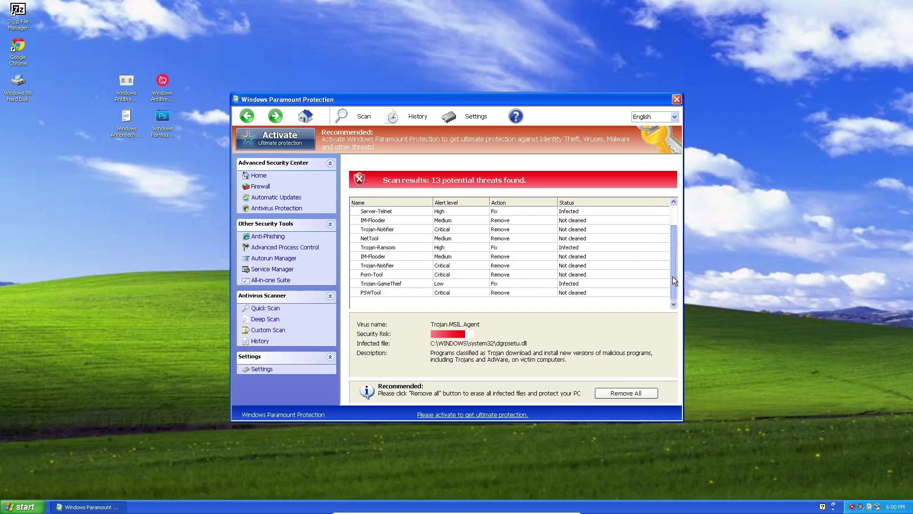
pyautogui.moveTo(671, 275)
pyautogui.mouseDown()
pyautogui.moveTo(671, 227)
pyautogui.moveTo(671, 289)
pyautogui.mouseUp()
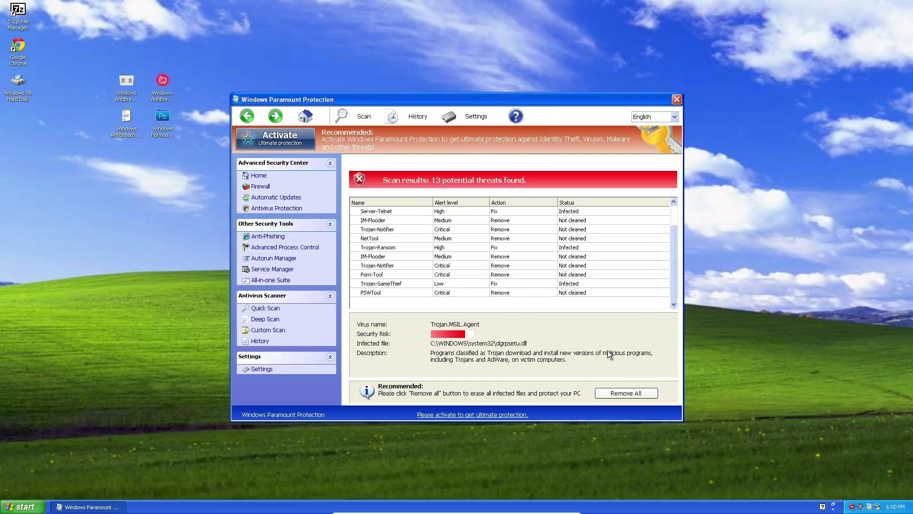
pyautogui.click(623, 392)
pyautogui.click(488, 310)
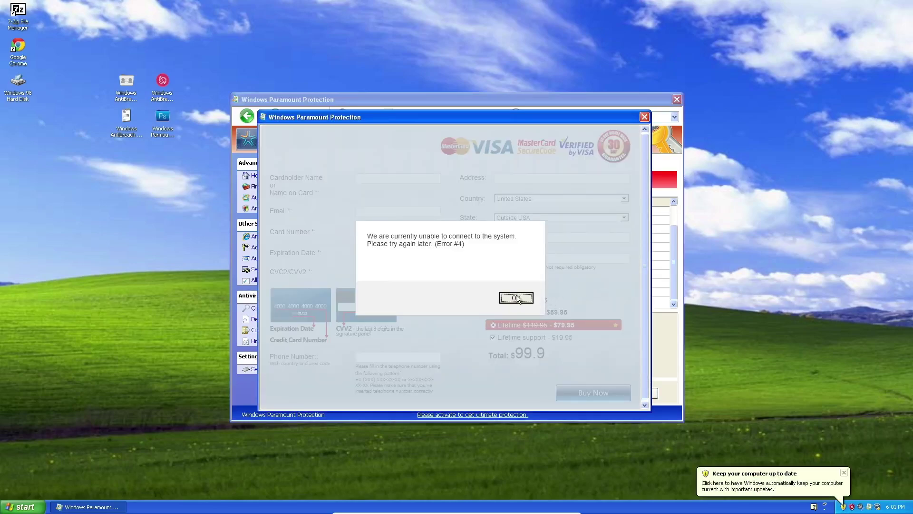
# Dismiss the connection error, try the 1 Year and cheapest terms, and drop lifetime support.
pyautogui.click(516, 297)
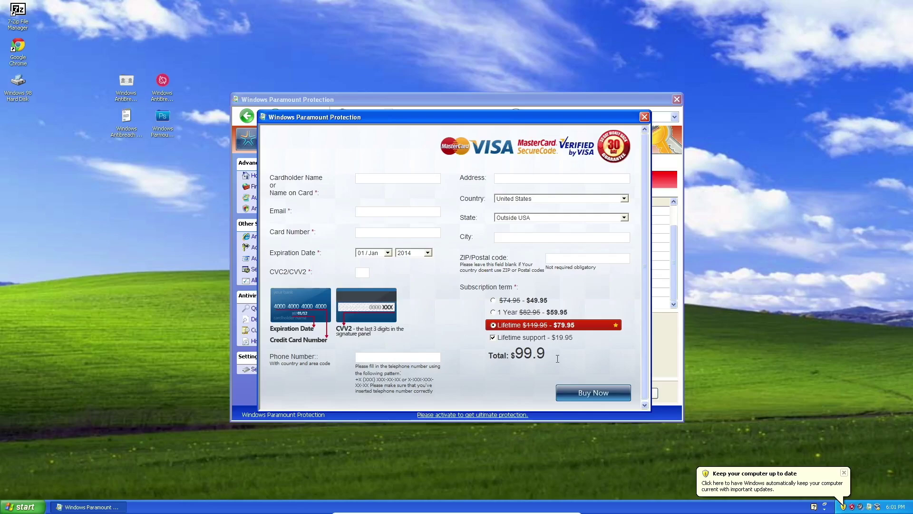
pyautogui.click(493, 312)
pyautogui.click(493, 301)
pyautogui.click(504, 338)
# Enter text in Cardholder Name, restore Lifetime subscription with support, then close the payment form.
pyautogui.click(412, 179)
pyautogui.write('kiss my ass')
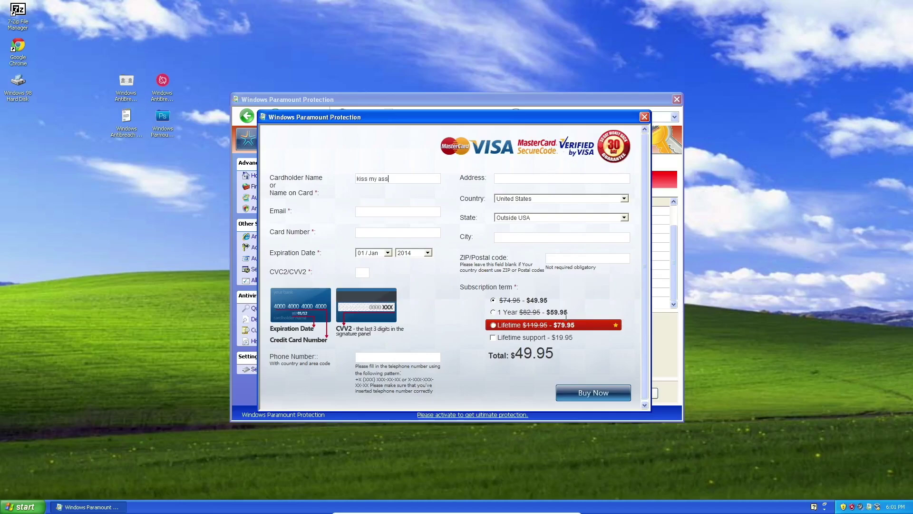
pyautogui.click(522, 326)
pyautogui.click(510, 335)
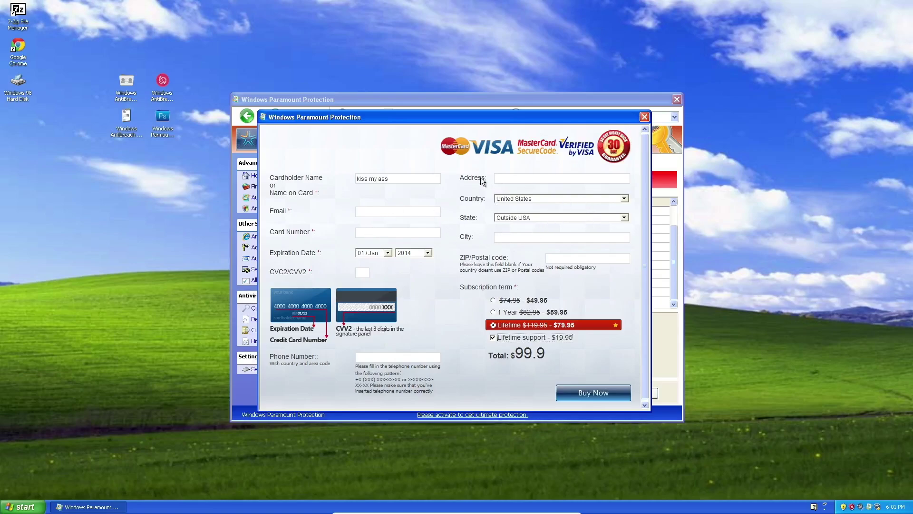
pyautogui.click(644, 117)
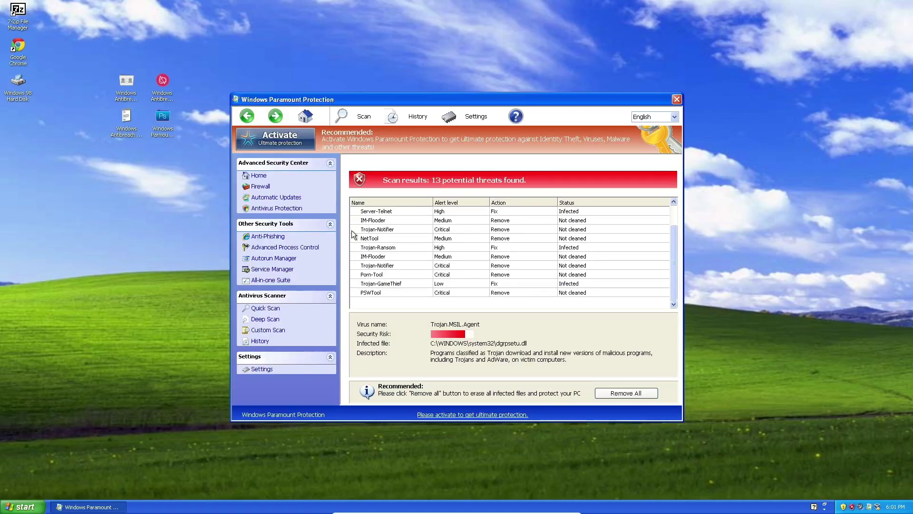
# Move the Paramount window around and open then close its Trial version prompt.
pyautogui.moveTo(417, 110); pyautogui.dragTo(461, 143)
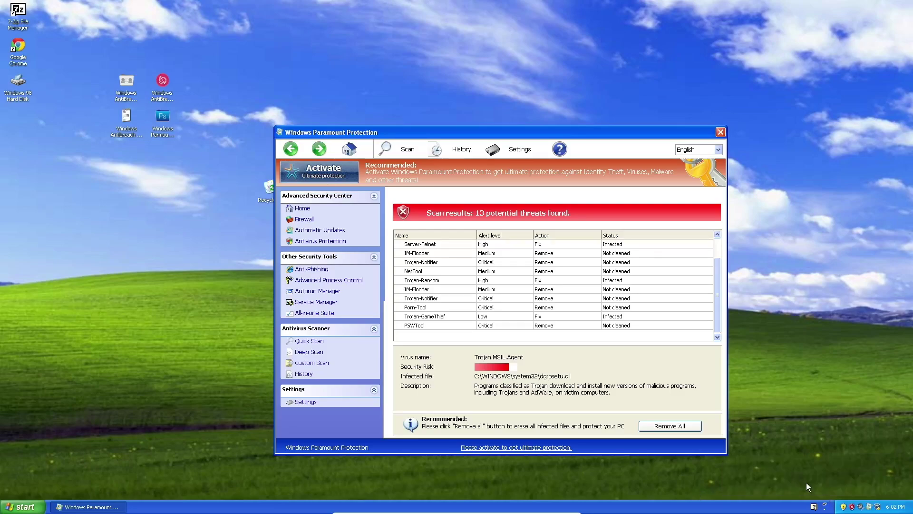
pyautogui.moveTo(521, 133); pyautogui.dragTo(437, 68)
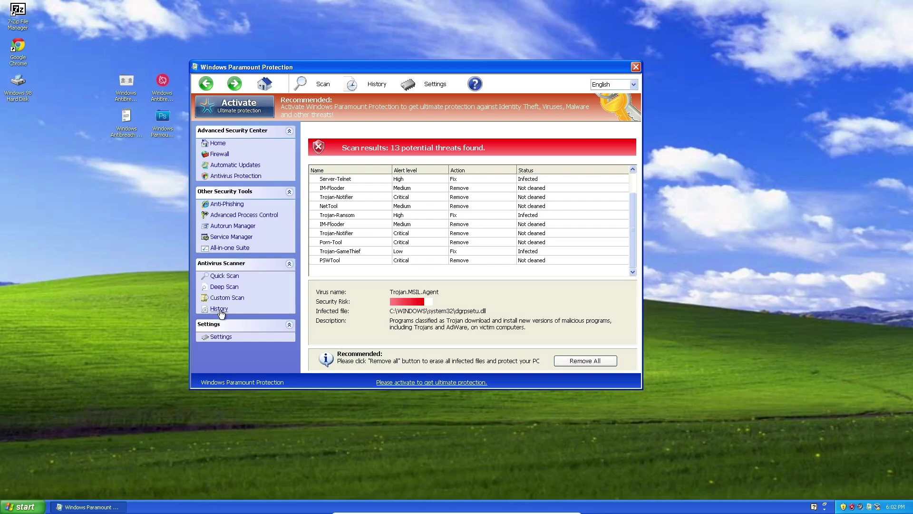
pyautogui.click(421, 383)
pyautogui.click(558, 200)
pyautogui.moveTo(634, 215); pyautogui.dragTo(629, 189)
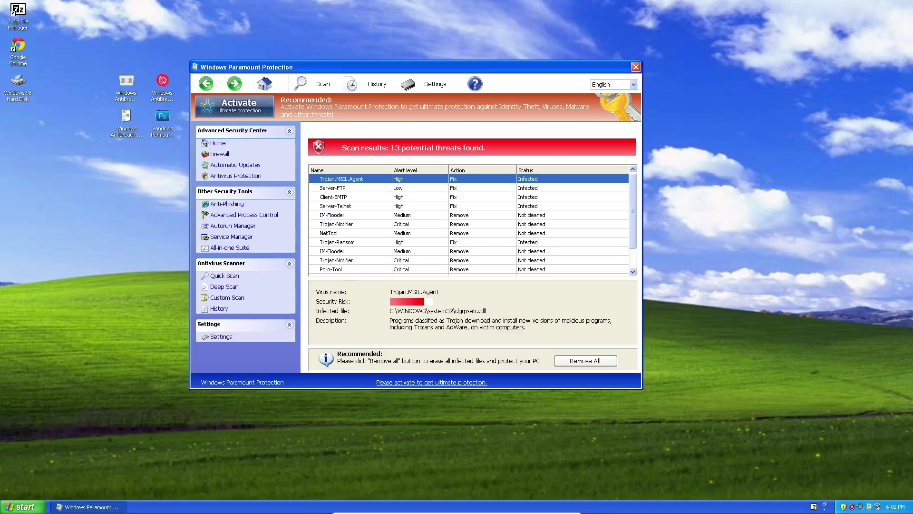
# Bring up the Windows Run box with Win+R after briefly toggling the Start menu.
pyautogui.press('super')
pyautogui.press('Escape')
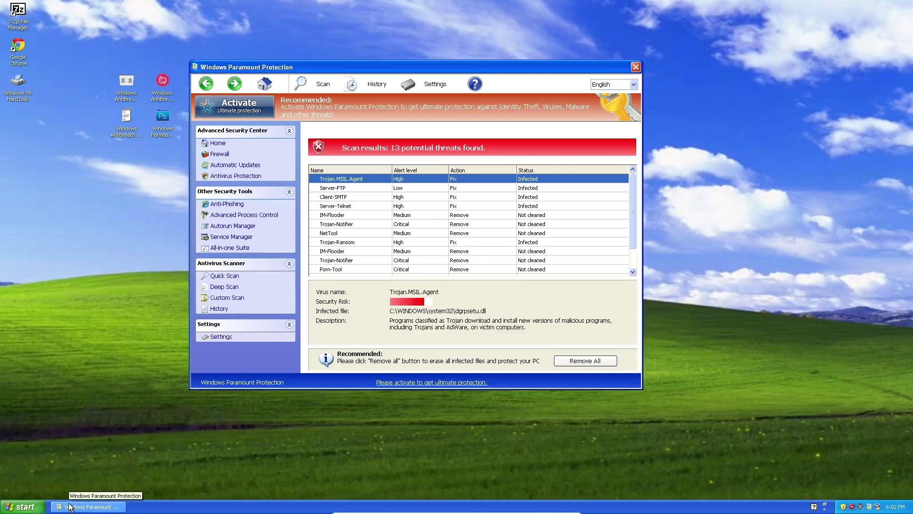
pyautogui.press('super+r')
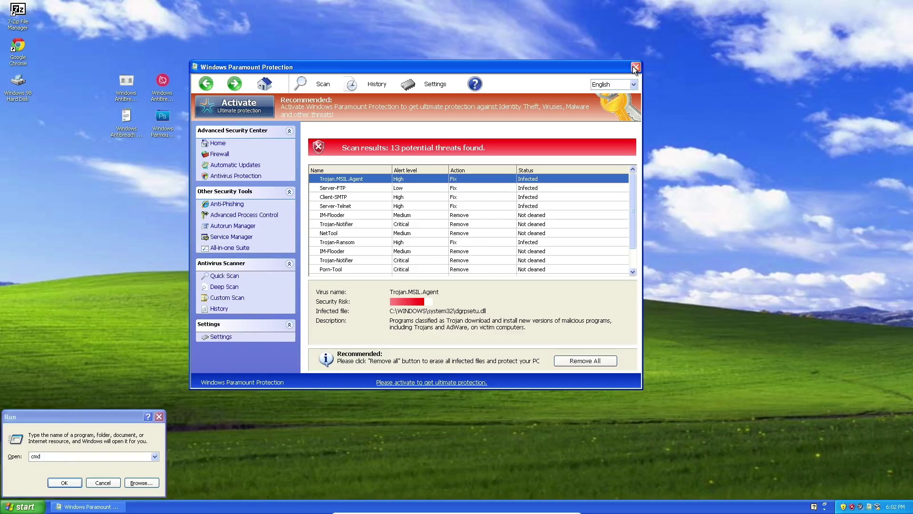
# Close Paramount, open drive C:, and browse through Documents and Settings to the user's profile folder.
pyautogui.hotkey('alt', 'F4')
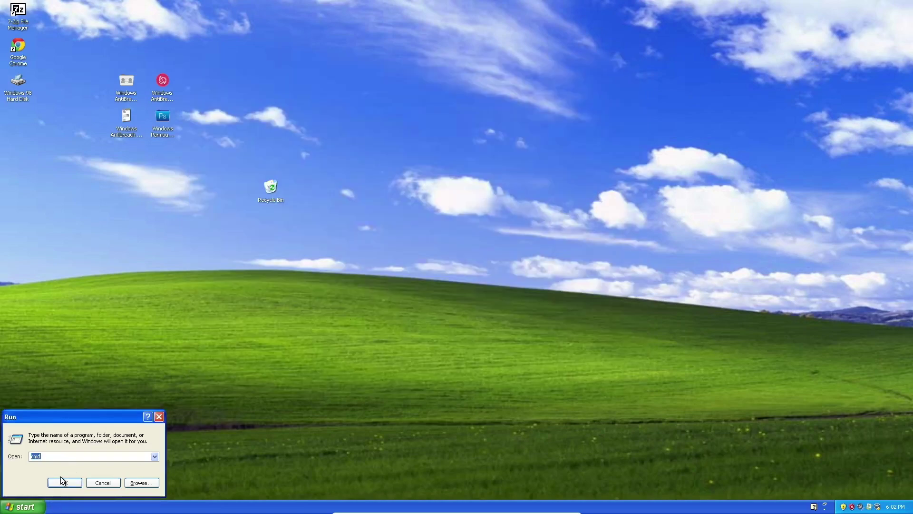
pyautogui.click(23, 506)
pyautogui.click(49, 313)
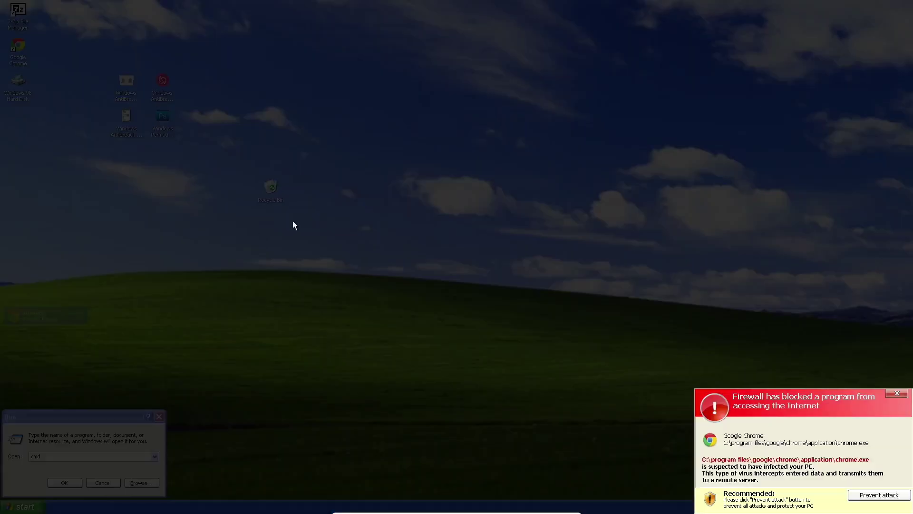
pyautogui.click(888, 393)
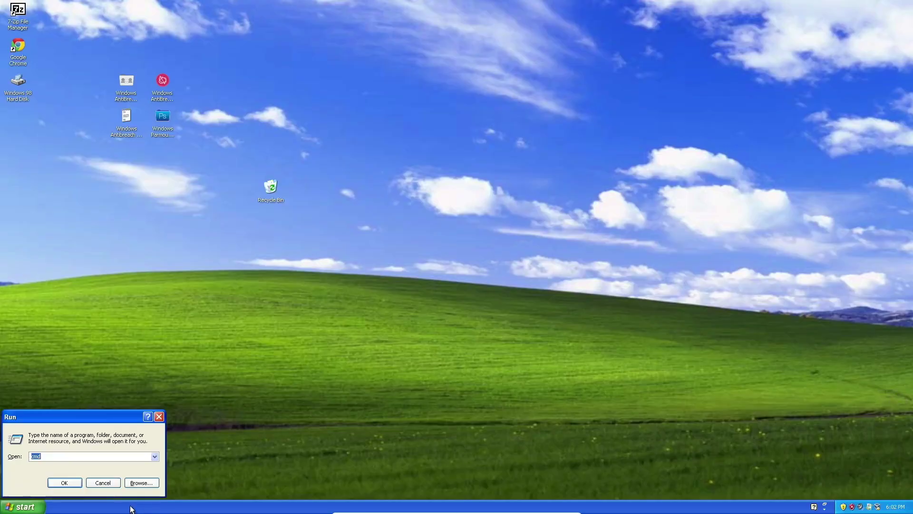
pyautogui.write('c:')
pyautogui.press('Return')
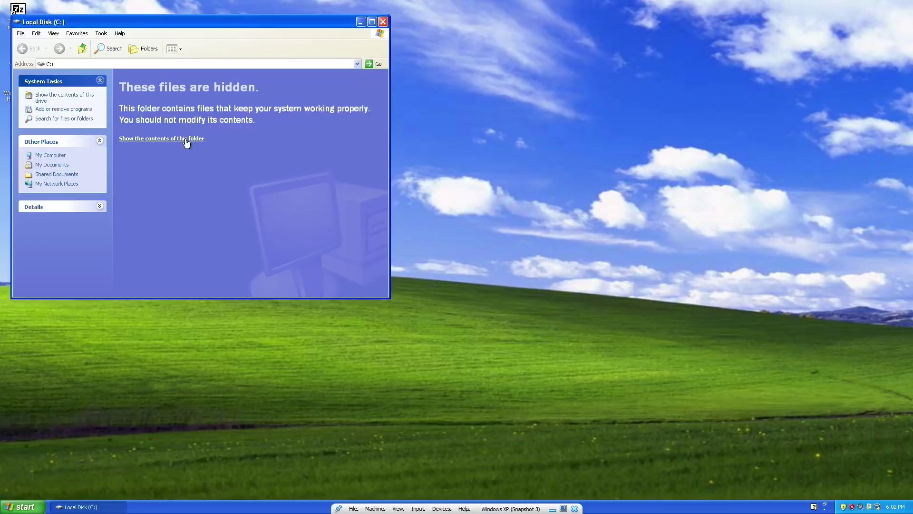
pyautogui.click(182, 138)
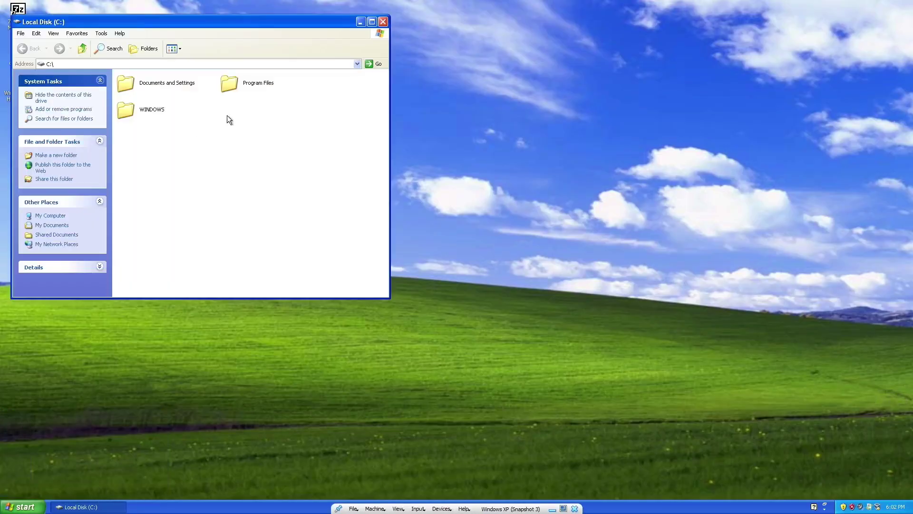
pyautogui.doubleClick(178, 81)
pyautogui.doubleClick(249, 89)
# Enable Show hidden files and folders in Folder Options, then open Application Data.
pyautogui.click(157, 83)
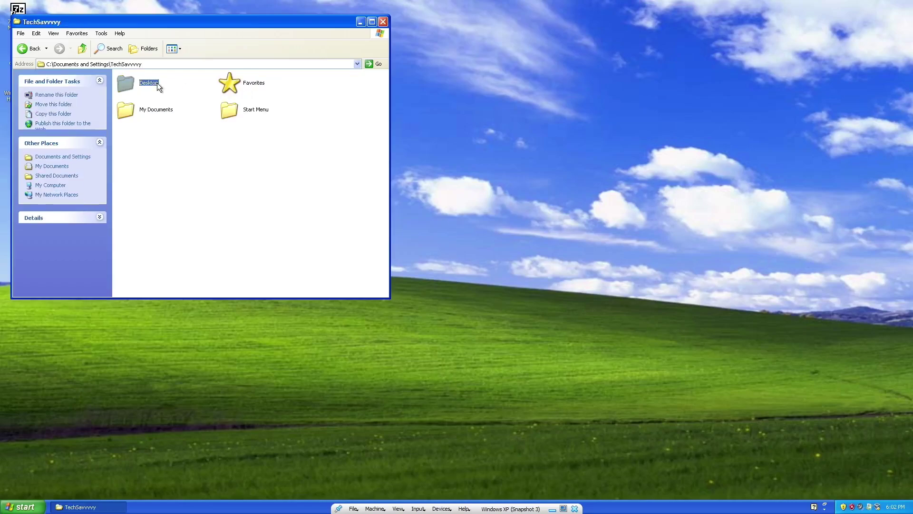
pyautogui.click(174, 63)
pyautogui.click(101, 34)
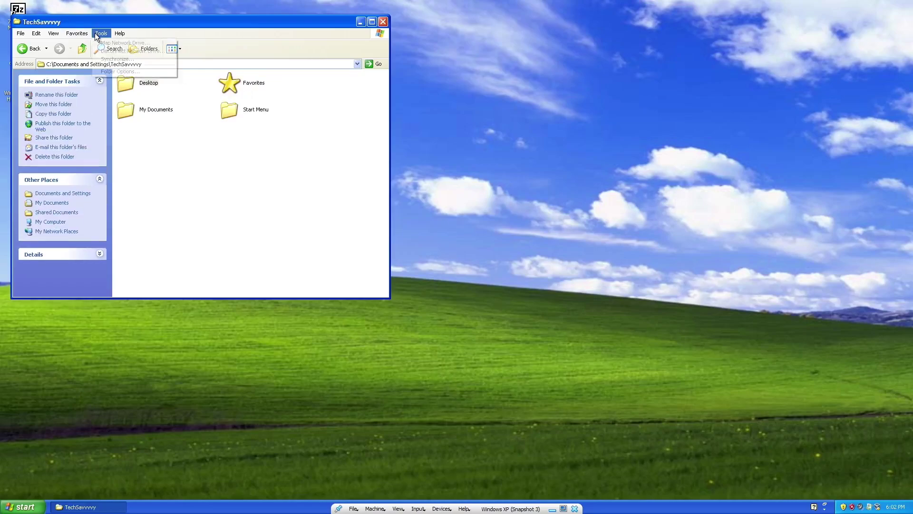
pyautogui.click(123, 72)
pyautogui.click(55, 44)
pyautogui.click(56, 191)
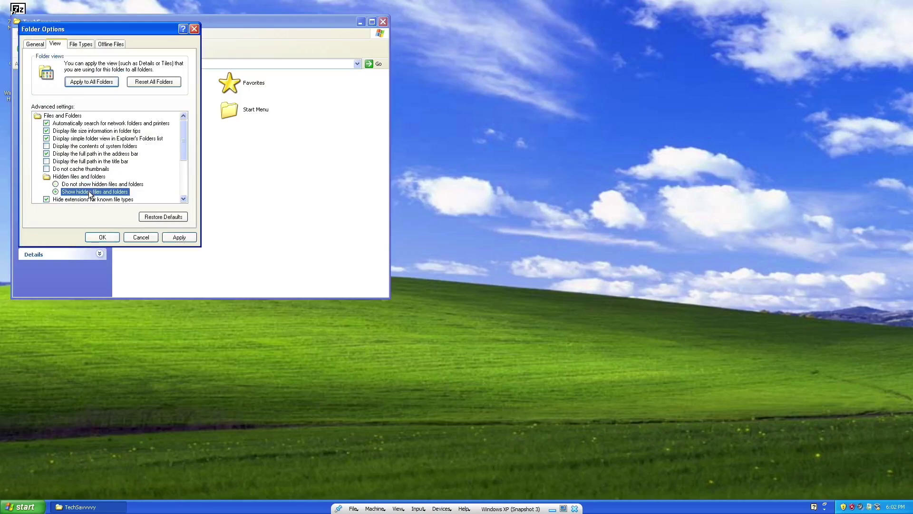
pyautogui.click(181, 237)
pyautogui.click(104, 233)
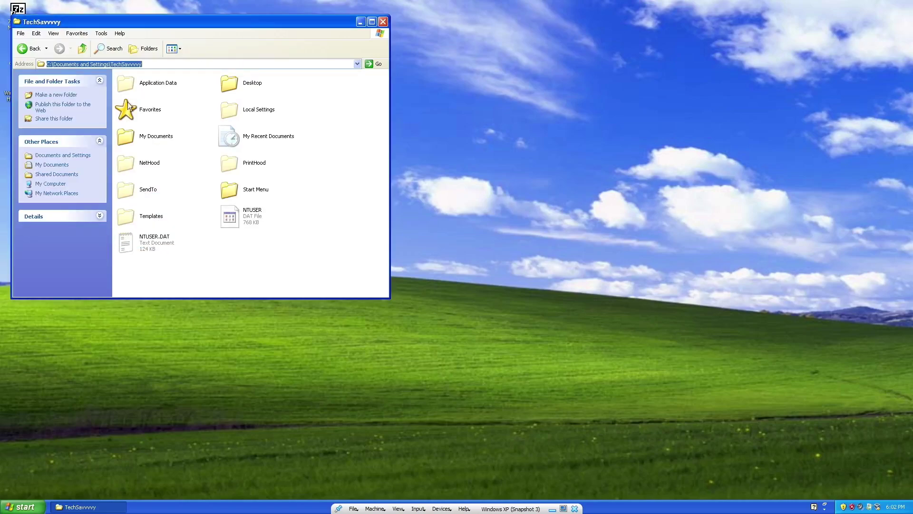
pyautogui.doubleClick(139, 82)
# Try deleting the svc-ylye file and dismiss the access denied error.
pyautogui.rightClick(250, 135)
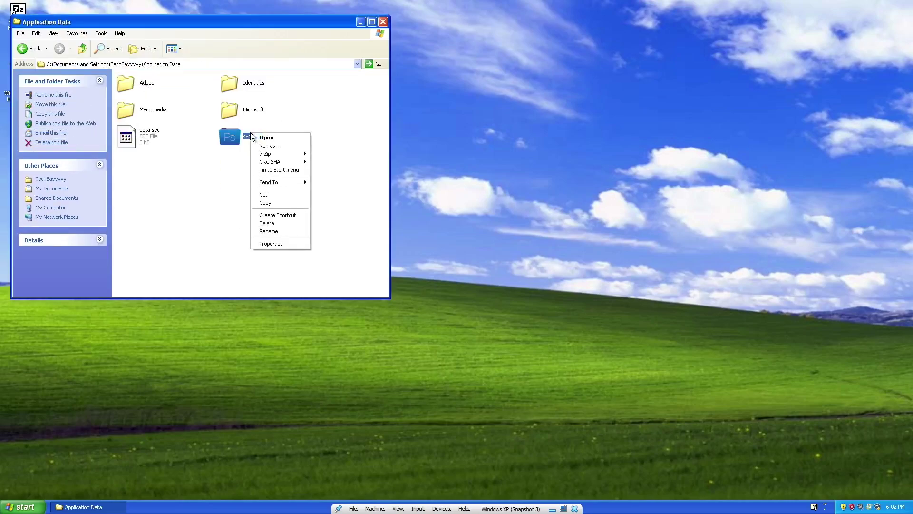
pyautogui.click(288, 225)
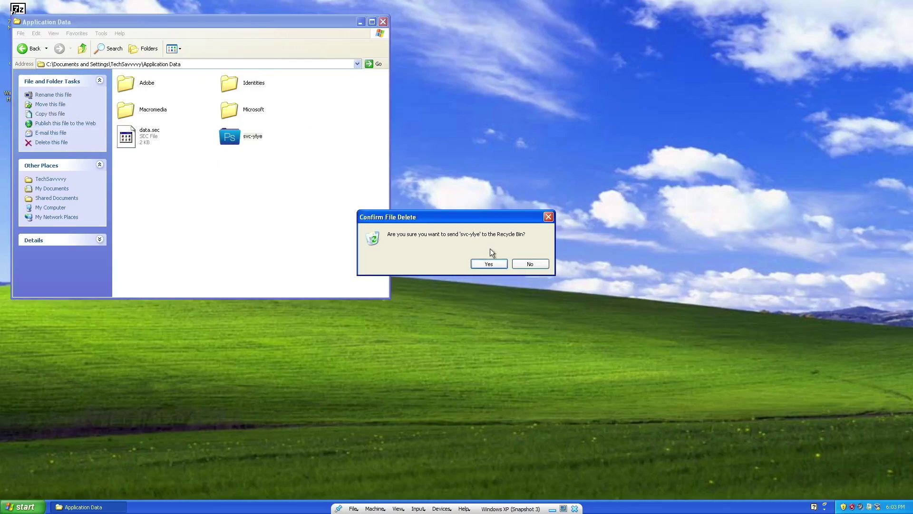
pyautogui.click(489, 264)
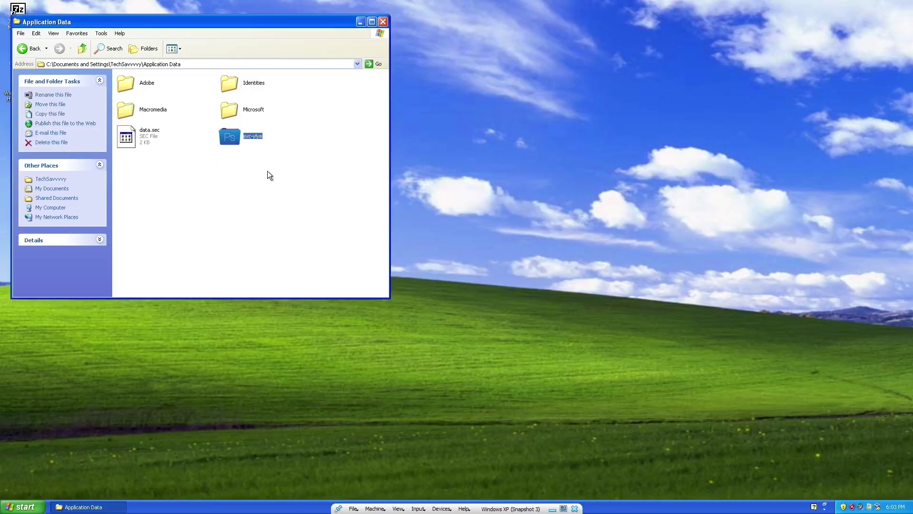
pyautogui.moveTo(265, 21); pyautogui.dragTo(606, 57)
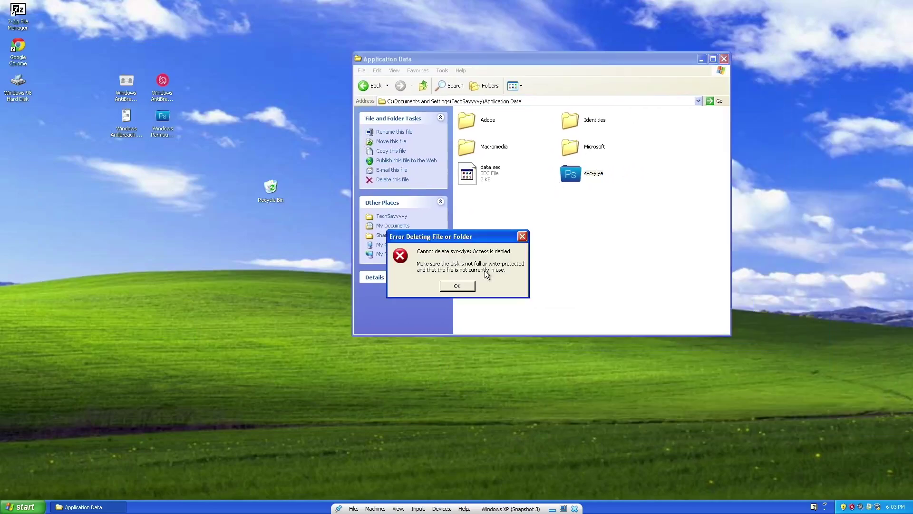
pyautogui.click(466, 284)
# Rename svc-ylye to svc-ylyefffff by appending 'fffff' to its name.
pyautogui.rightClick(573, 181)
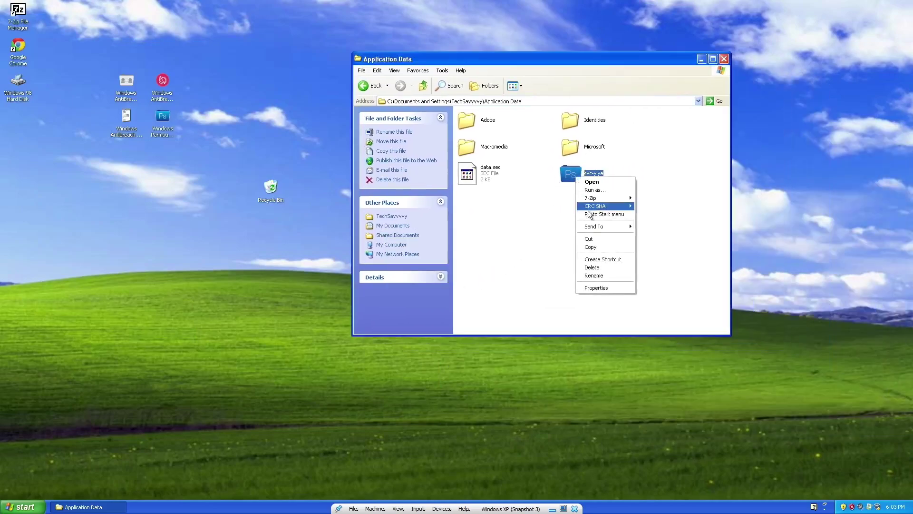
pyautogui.click(602, 272)
pyautogui.press('Right')
pyautogui.write('fffff')
pyautogui.press('Return')
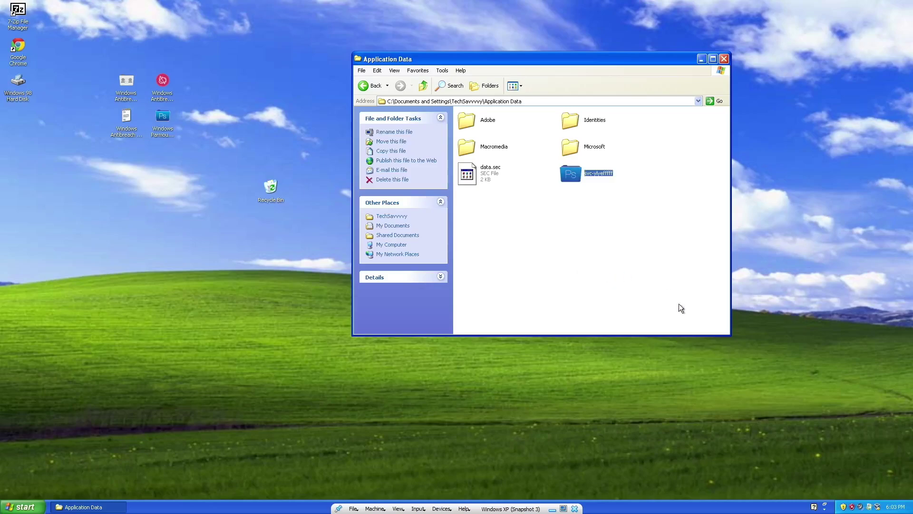
# Restart the Windows XP guest from the Start menu's Turn Off Computer options.
pyautogui.press('super')
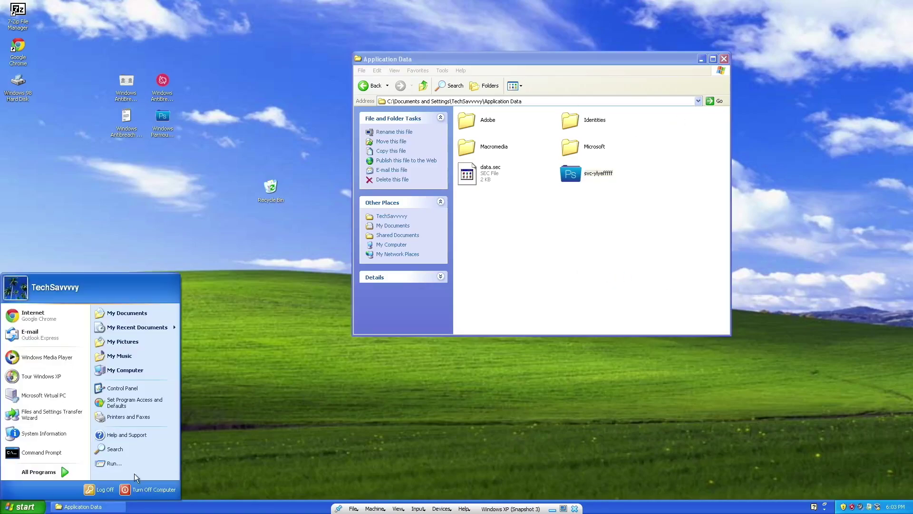
pyautogui.click(142, 489)
pyautogui.click(496, 187)
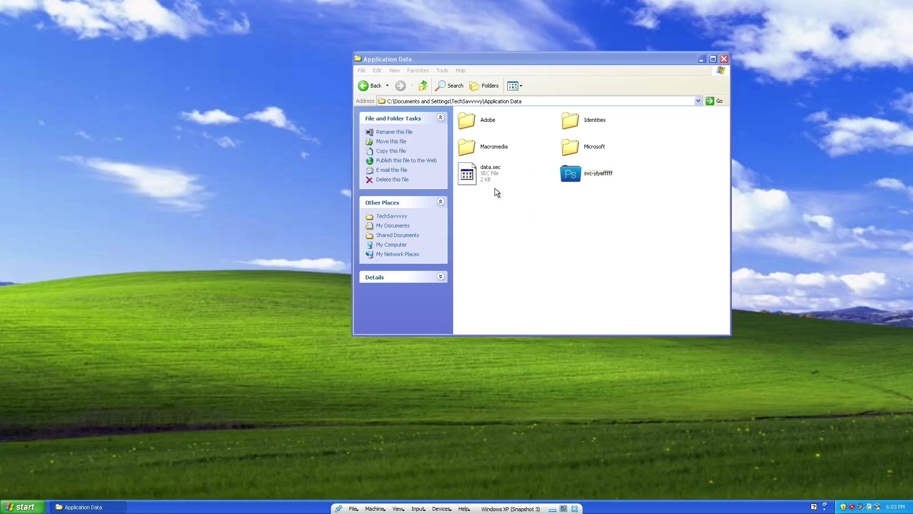
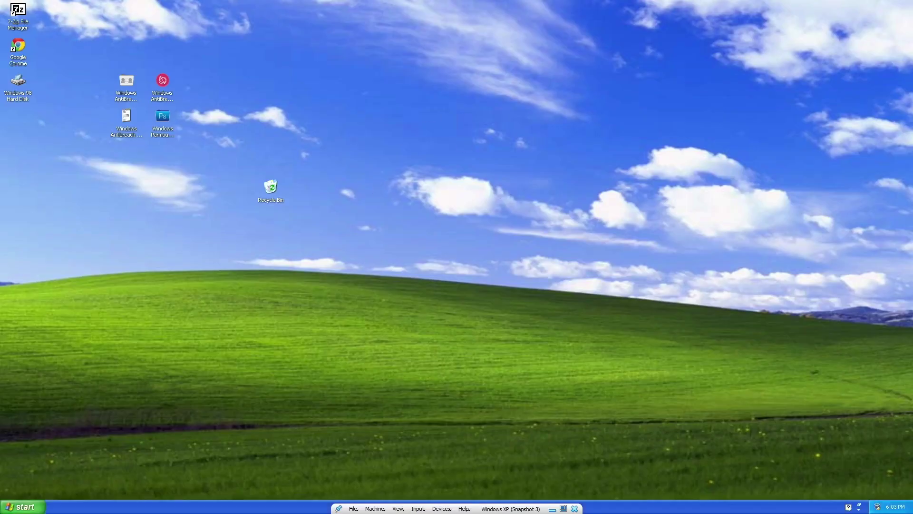
# Open My Computer and look through Local Disk (C:), revealing the hidden Program Files contents.
pyautogui.click(22, 507)
pyautogui.click(126, 375)
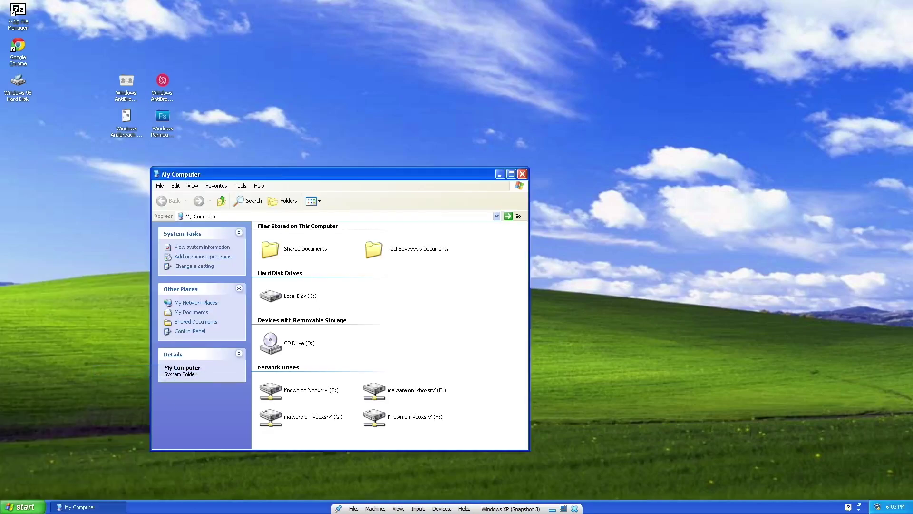
pyautogui.press('super')
pyautogui.press('Escape')
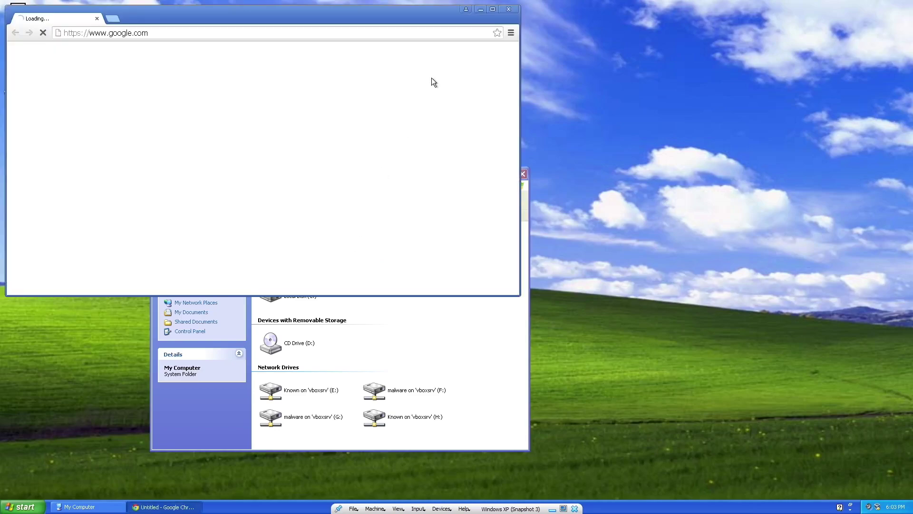
pyautogui.click(513, 10)
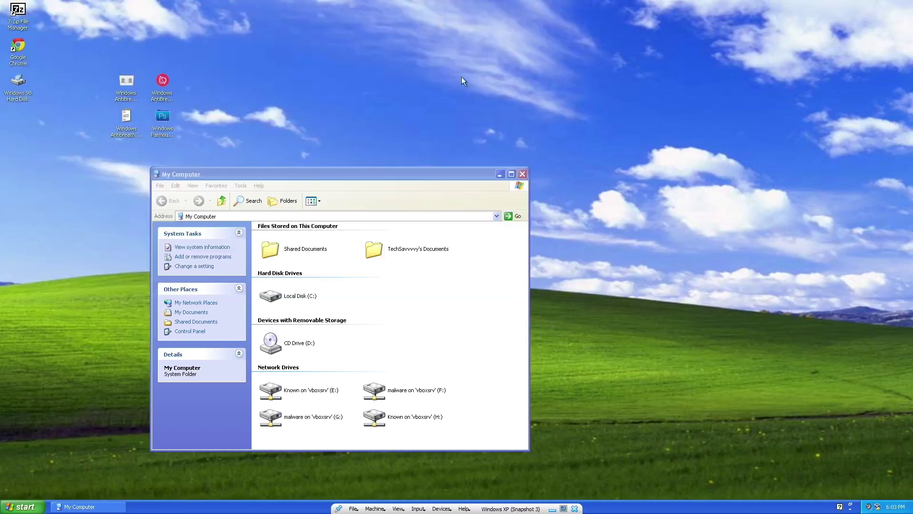
pyautogui.doubleClick(295, 297)
pyautogui.doubleClick(372, 233)
pyautogui.click(287, 296)
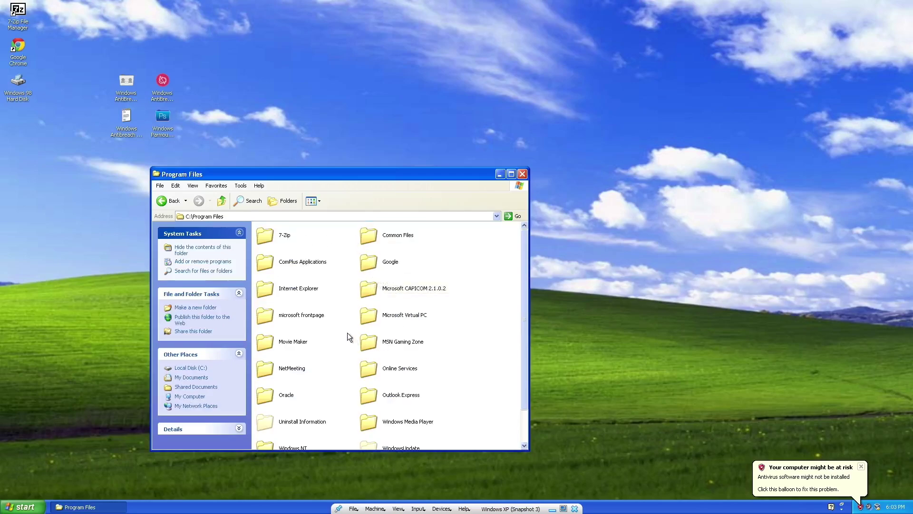
pyautogui.click(166, 202)
# Delete svc-ylyefffff from the user's Application Data folder, then bring up the Run prompt.
pyautogui.doubleClick(298, 236)
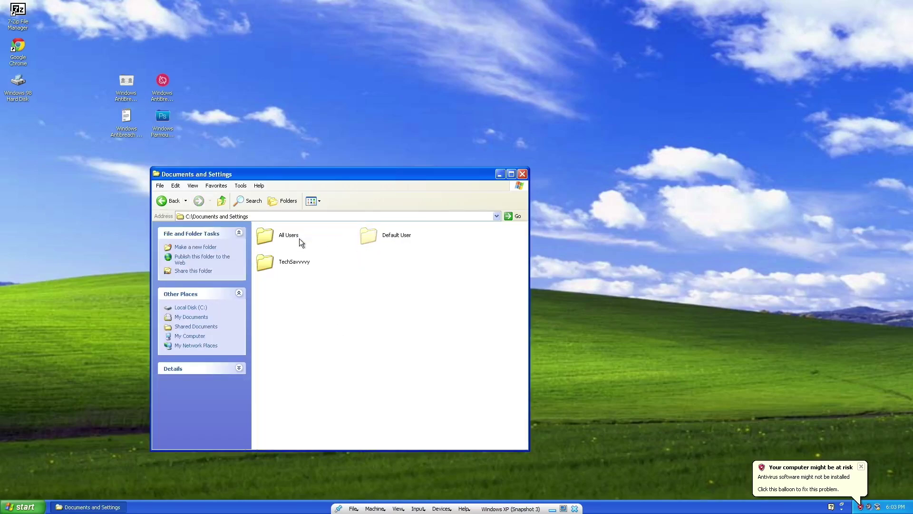
pyautogui.doubleClick(311, 260)
pyautogui.doubleClick(308, 238)
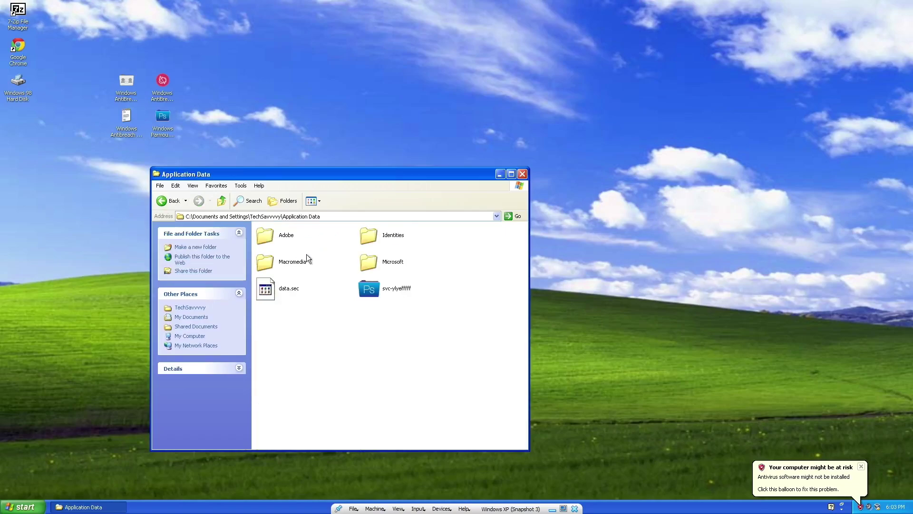
pyautogui.click(373, 293)
pyautogui.press('Delete')
pyautogui.press('Return')
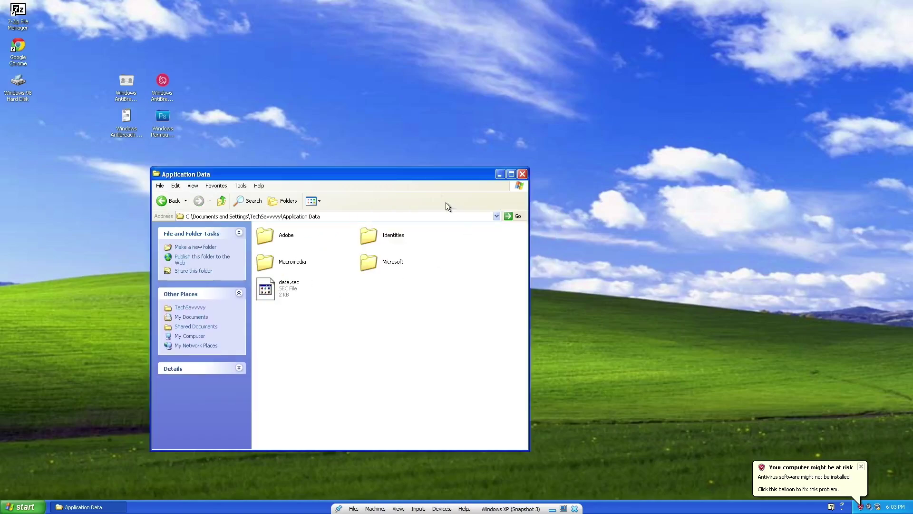
pyautogui.click(22, 507)
pyautogui.click(148, 461)
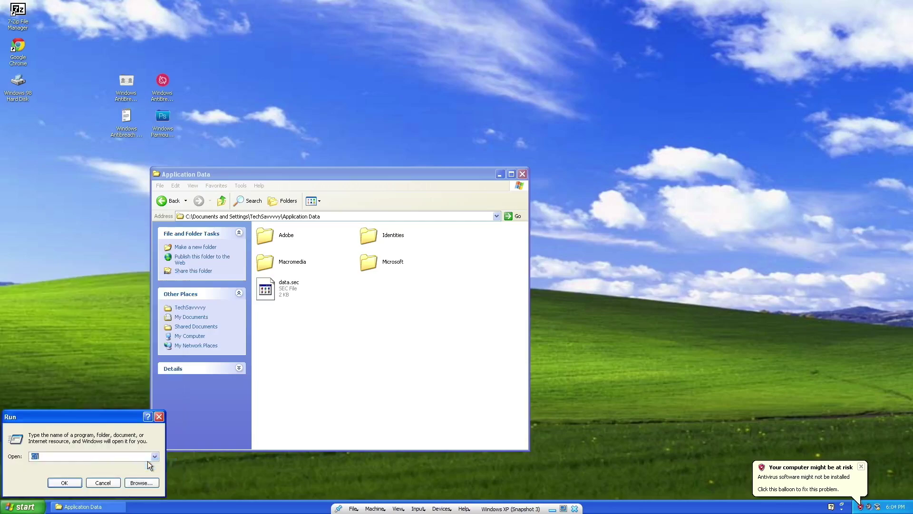
# Launch regedit and expand HKEY_LOCAL_MACHINE\SOFTWARE\Microsoft\Windows\CurrentVersion.
pyautogui.write('rreegedit')
pyautogui.press('Return')
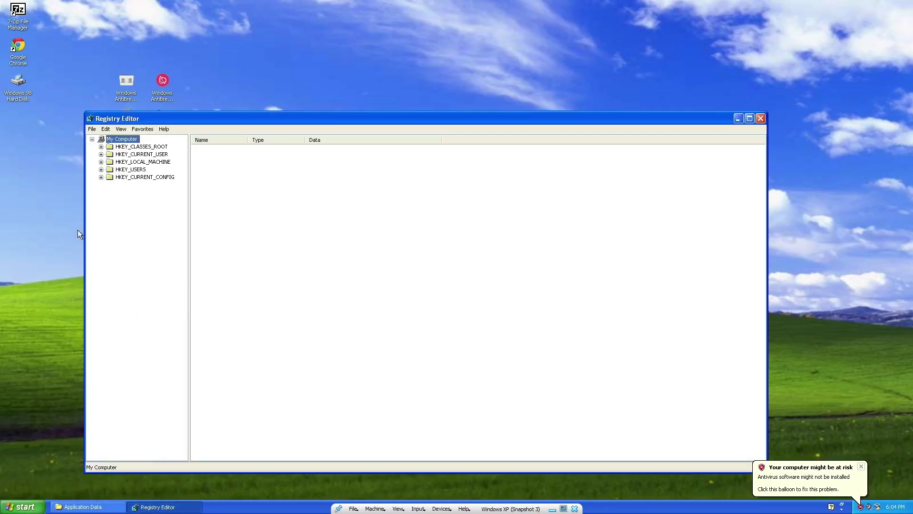
pyautogui.click(101, 161)
pyautogui.click(110, 192)
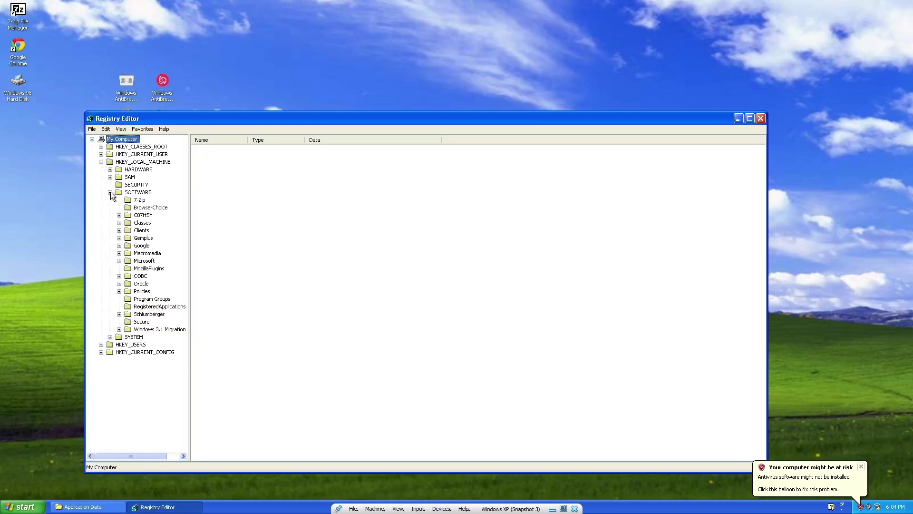
pyautogui.click(119, 261)
pyautogui.scroll(-20, 138, 333)
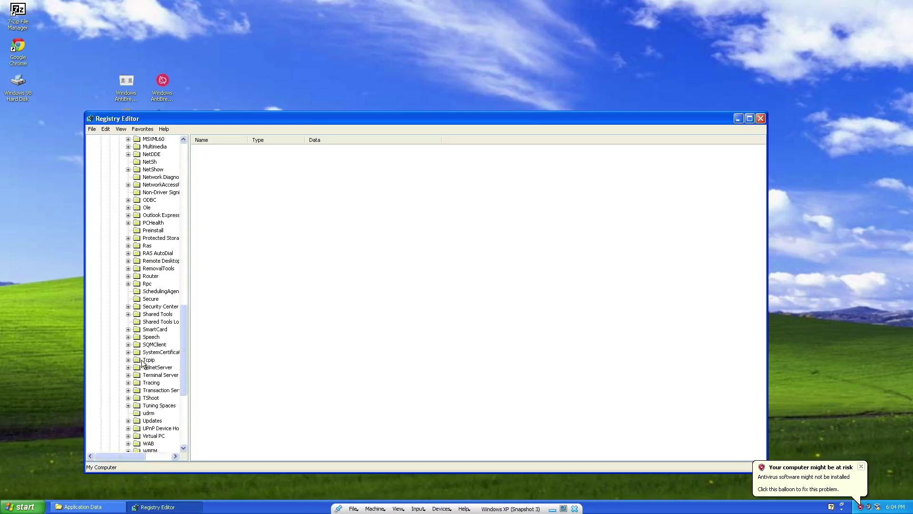
pyautogui.click(128, 321)
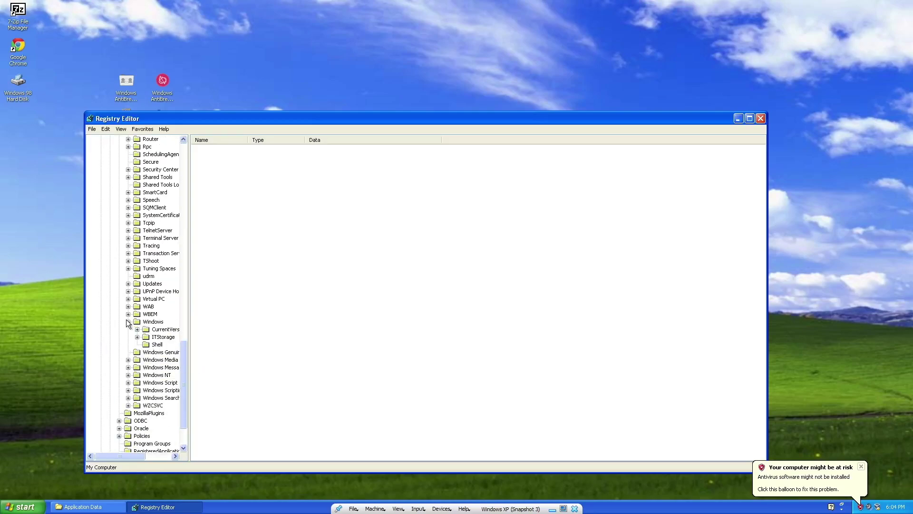
pyautogui.click(137, 330)
# Inspect the Run, RunOnce and RunOnceEx keys, finding only VBoxTray and default values.
pyautogui.click(162, 360)
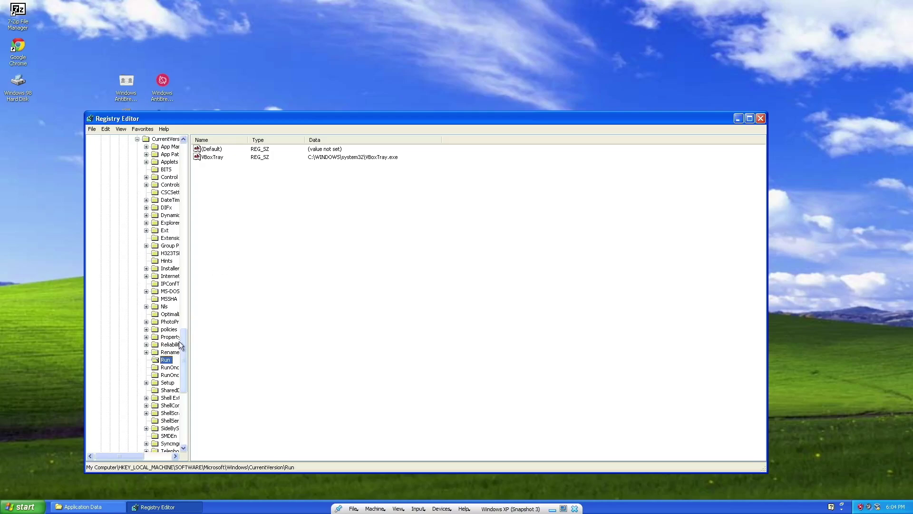
pyautogui.moveTo(130, 452); pyautogui.dragTo(151, 445)
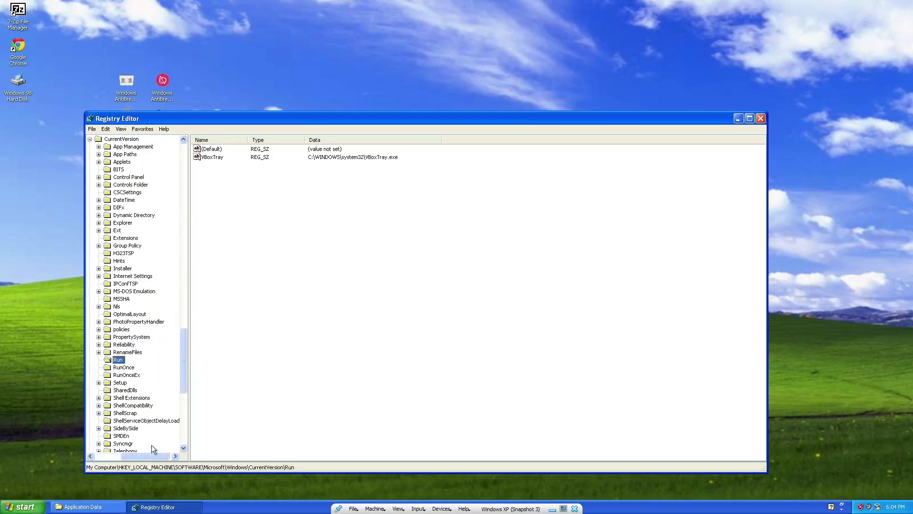
pyautogui.click(113, 369)
pyautogui.click(120, 374)
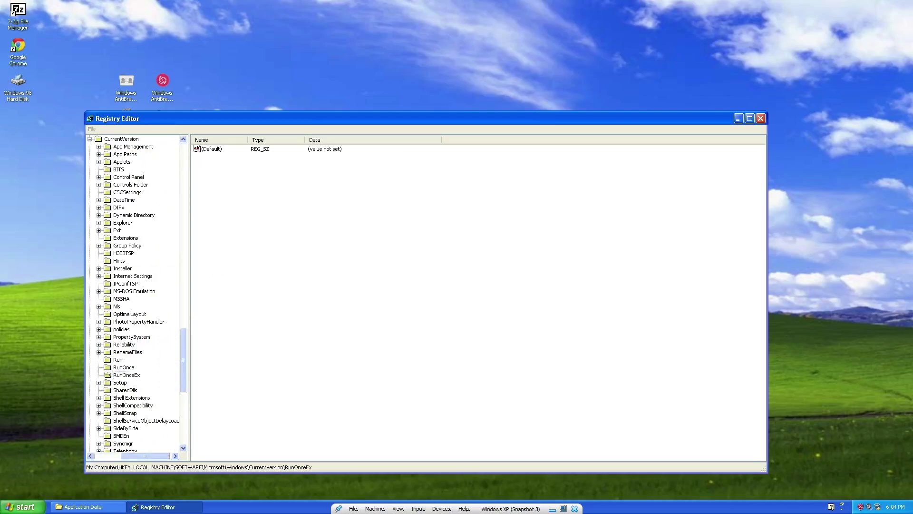
pyautogui.click(21, 507)
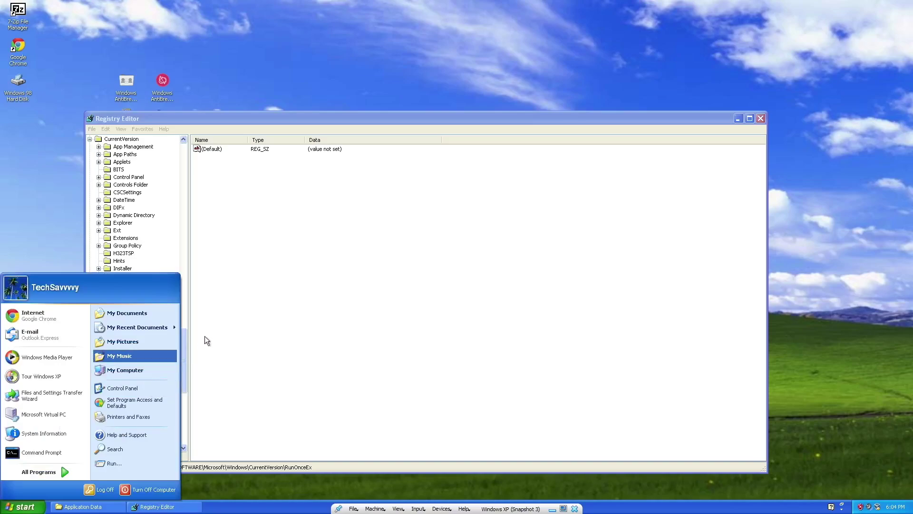
pyautogui.click(158, 371)
pyautogui.doubleClick(307, 309)
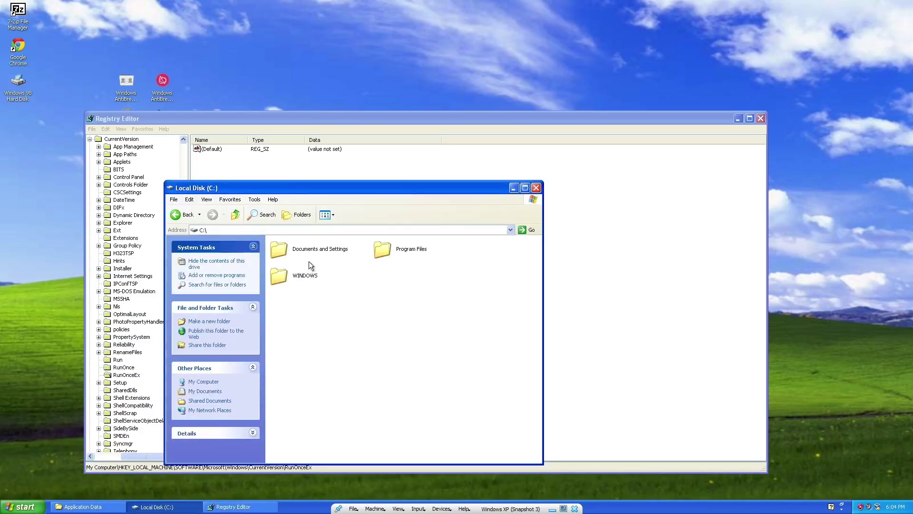
pyautogui.doubleClick(310, 251)
pyautogui.doubleClick(310, 253)
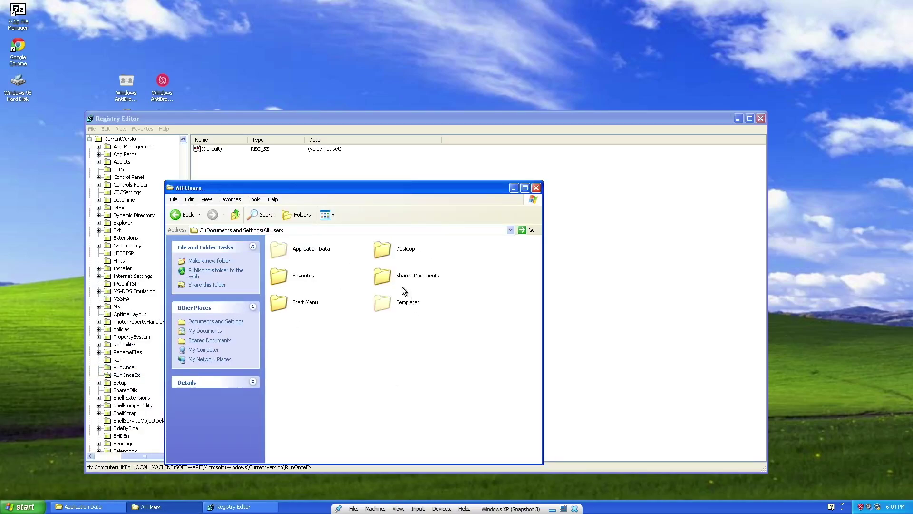
pyautogui.doubleClick(297, 303)
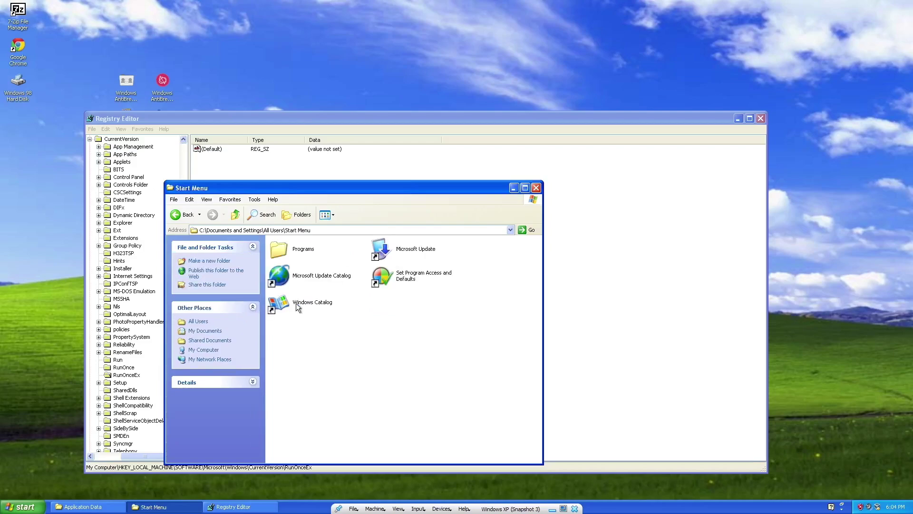
pyautogui.doubleClick(293, 250)
pyautogui.doubleClick(403, 304)
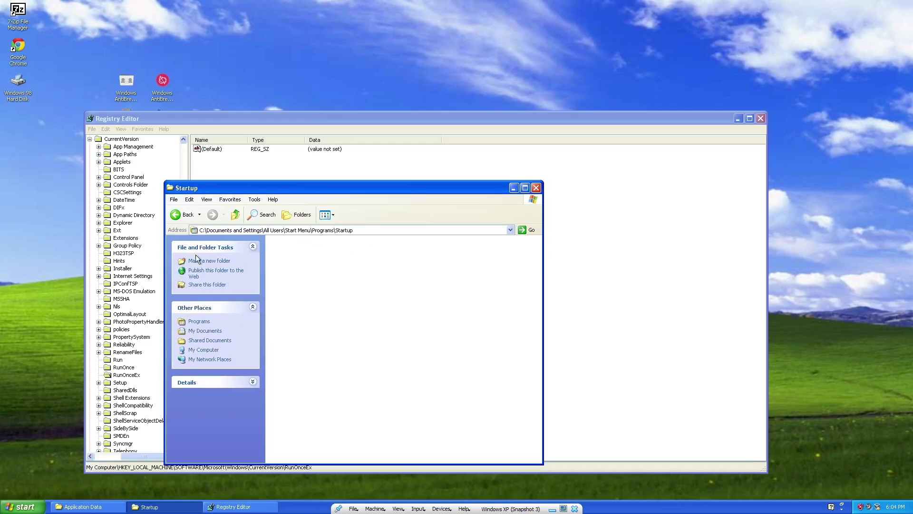
pyautogui.click(172, 219)
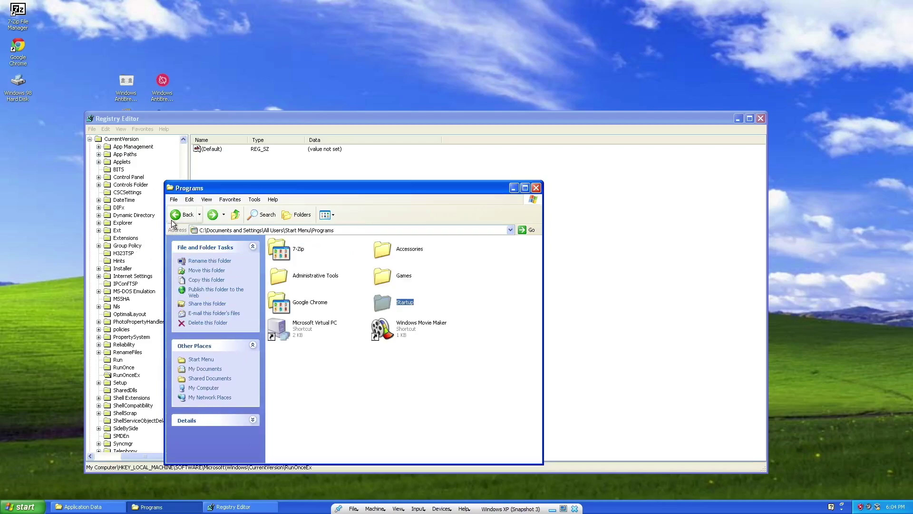
pyautogui.click(170, 220)
pyautogui.click(170, 220)
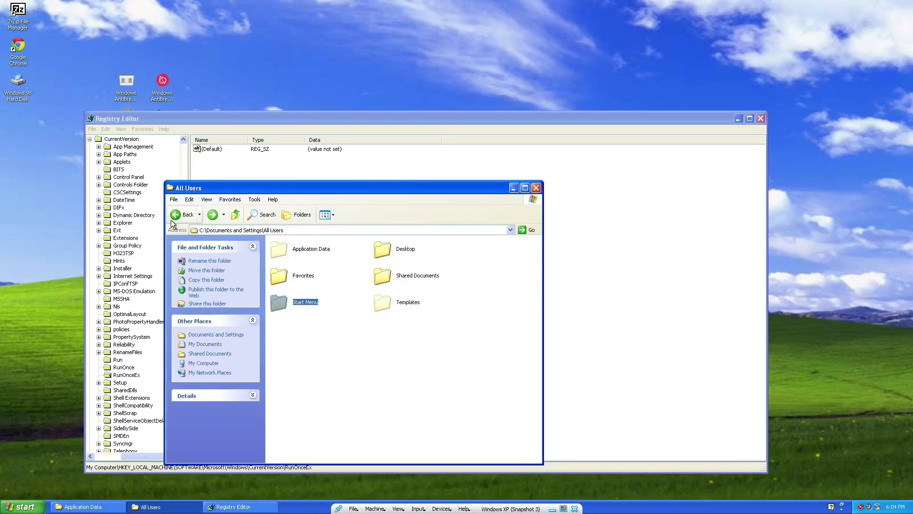
pyautogui.click(170, 220)
pyautogui.click(170, 219)
pyautogui.click(171, 219)
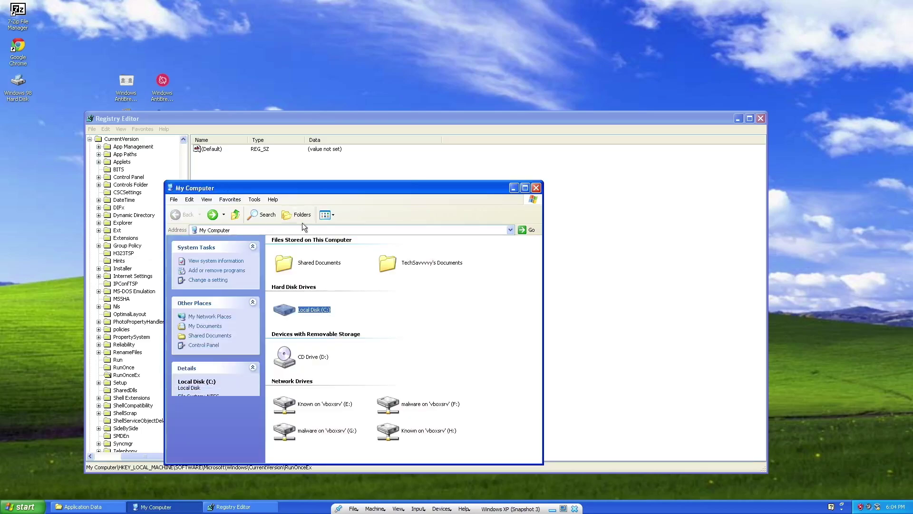
pyautogui.doubleClick(307, 310)
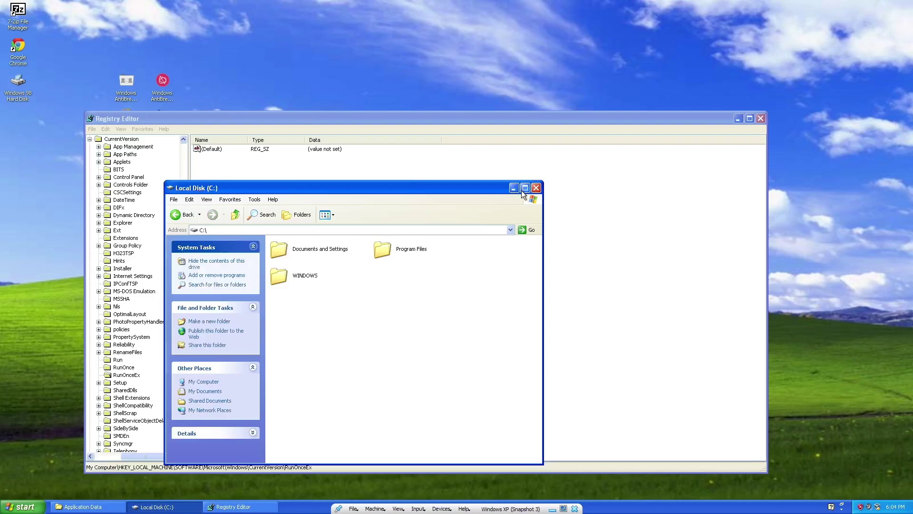
pyautogui.click(536, 188)
pyautogui.scroll(10, 150, 261)
pyautogui.scroll(4, 149, 262)
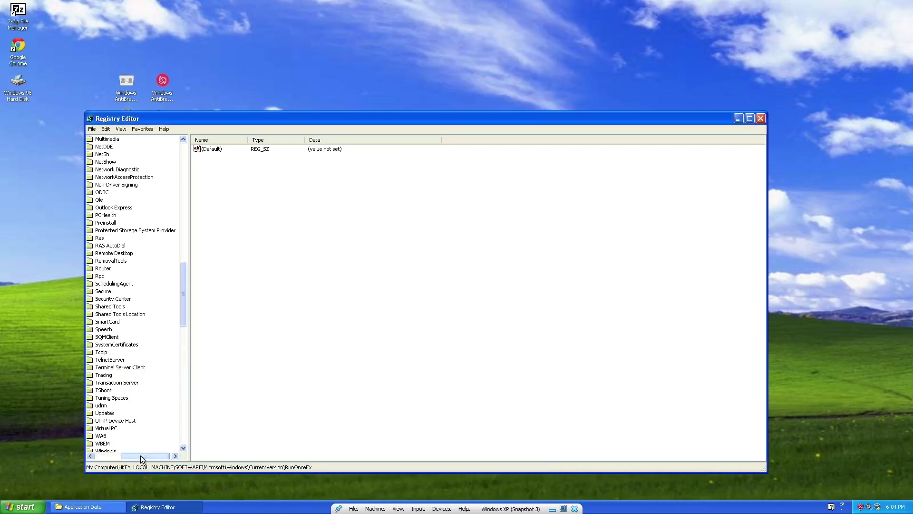
# Navigate to HKEY_CURRENT_USER\Software\Microsoft\Windows\CurrentVersion\Run in Registry Editor.
pyautogui.moveTo(141, 455); pyautogui.dragTo(116, 455)
pyautogui.scroll(1, 116, 455)
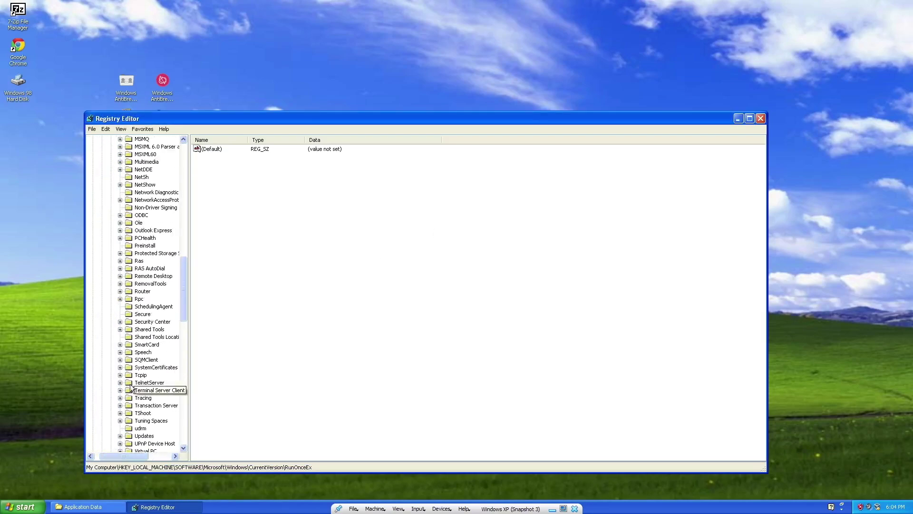
pyautogui.scroll(20, 131, 387)
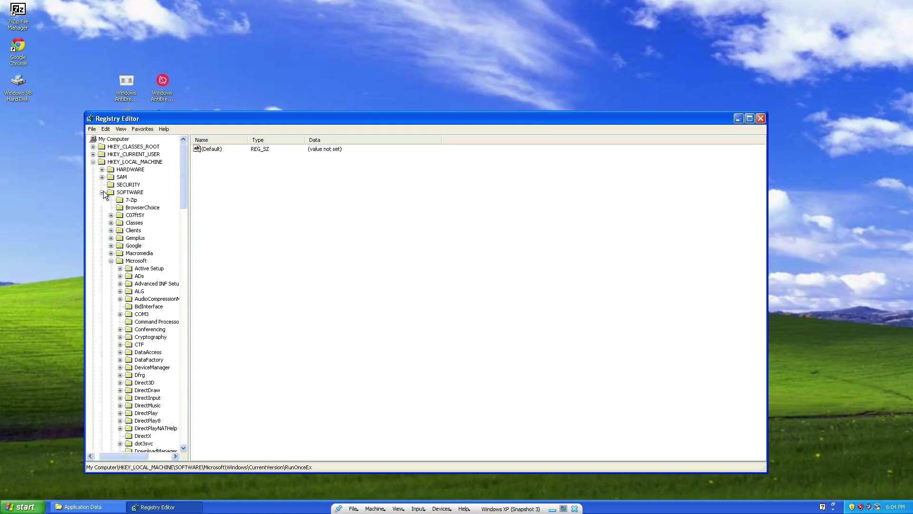
pyautogui.click(93, 154)
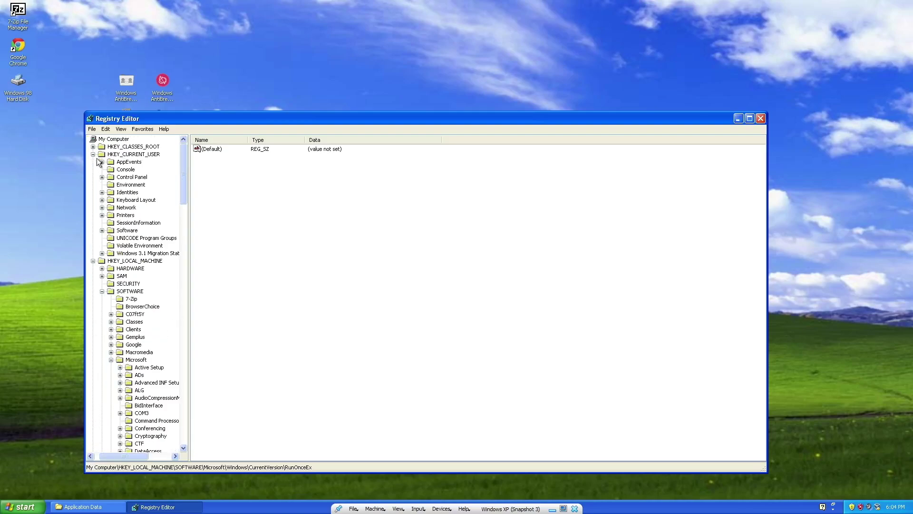
pyautogui.click(101, 230)
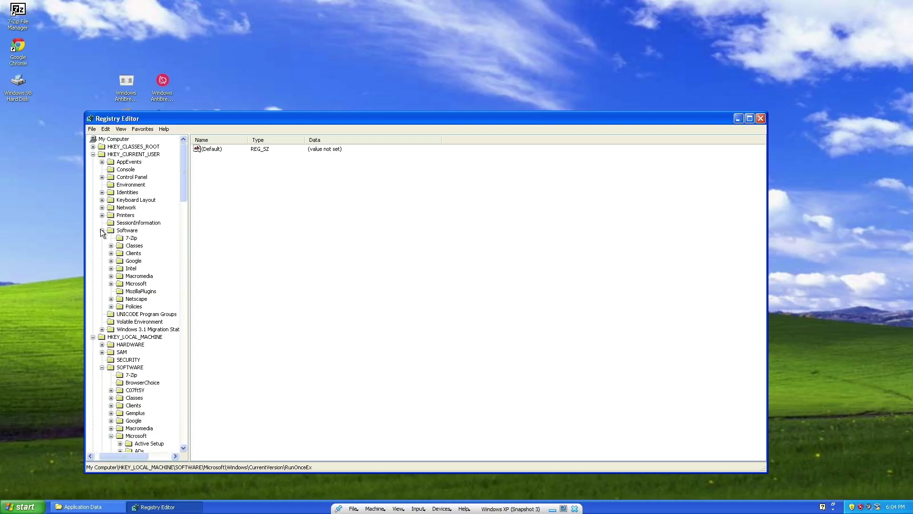
pyautogui.click(110, 283)
pyautogui.scroll(-8, 114, 294)
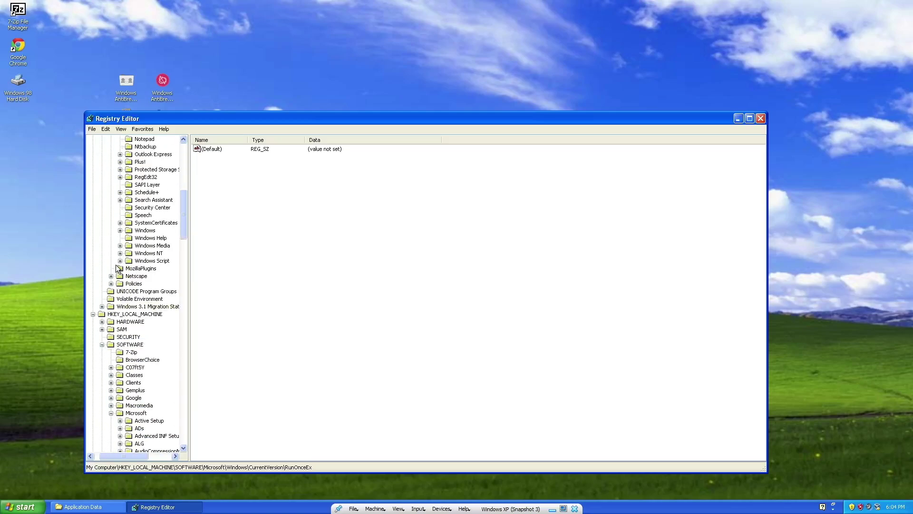
pyautogui.click(120, 230)
pyautogui.click(129, 238)
pyautogui.click(150, 306)
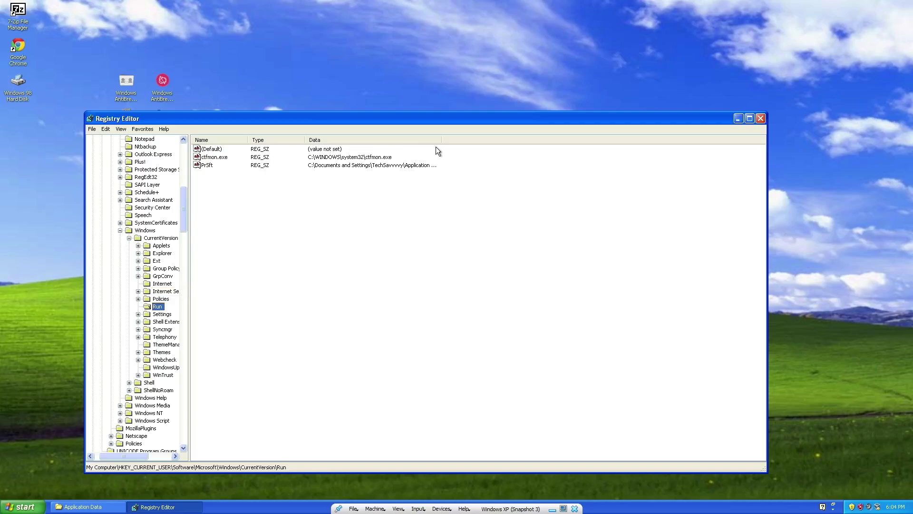
# Delete the PrSft startup value, then close Registry Editor and the Application Data window.
pyautogui.moveTo(442, 142); pyautogui.dragTo(540, 142)
pyautogui.press('Delete')
pyautogui.press('Return')
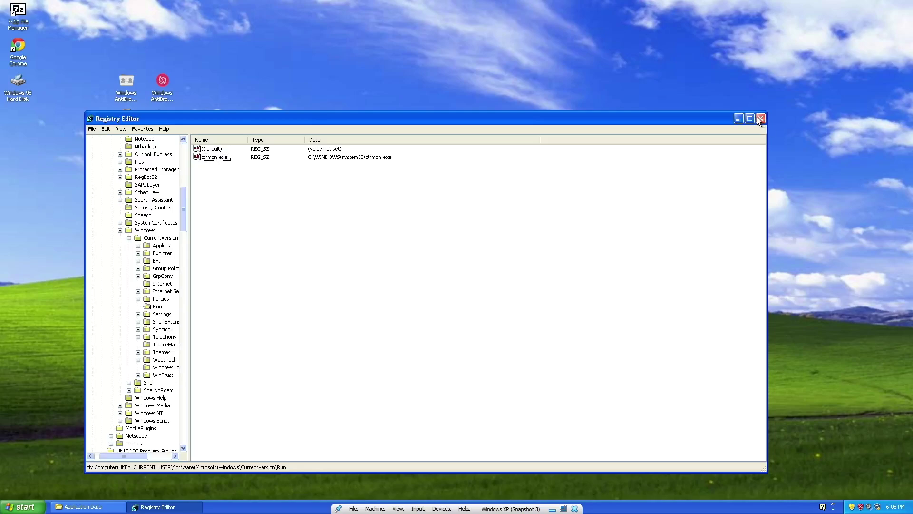
pyautogui.click(759, 118)
pyautogui.click(522, 174)
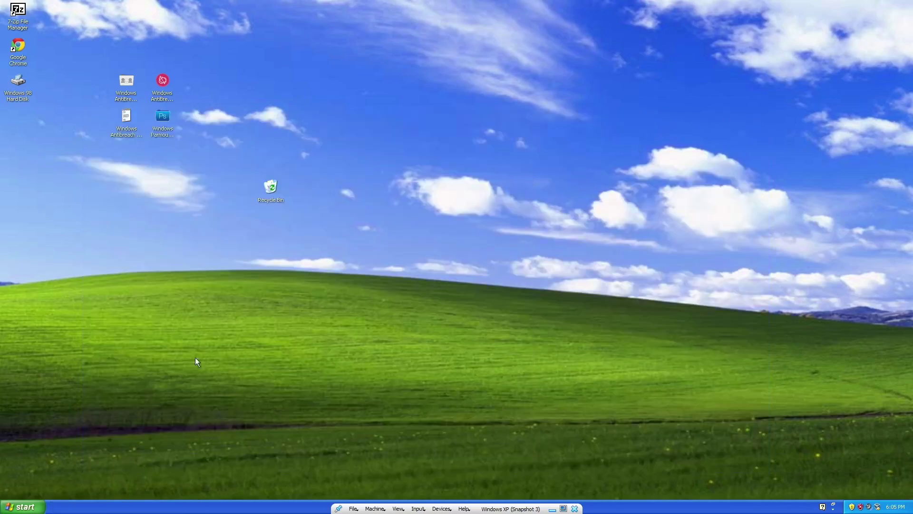
# Power off the Windows XP machine through the Close Virtual Machine dialog.
pyautogui.click(22, 507)
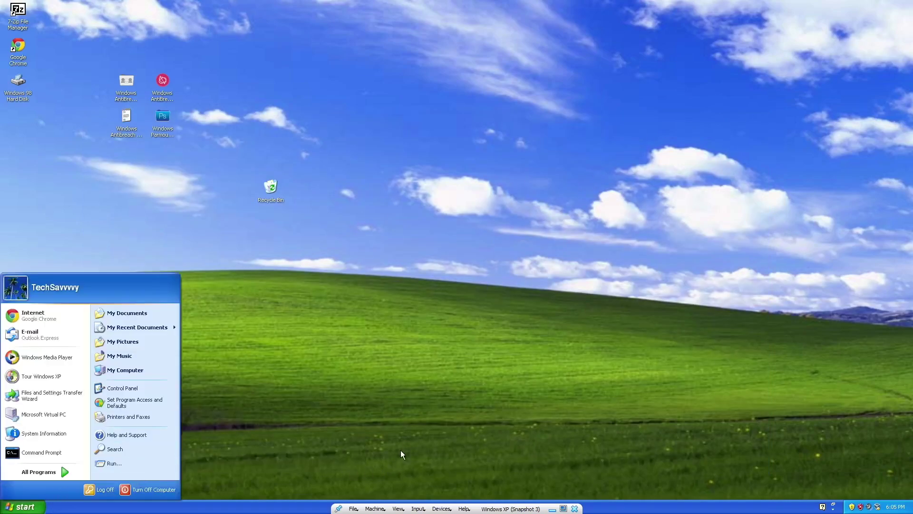
pyautogui.click(406, 442)
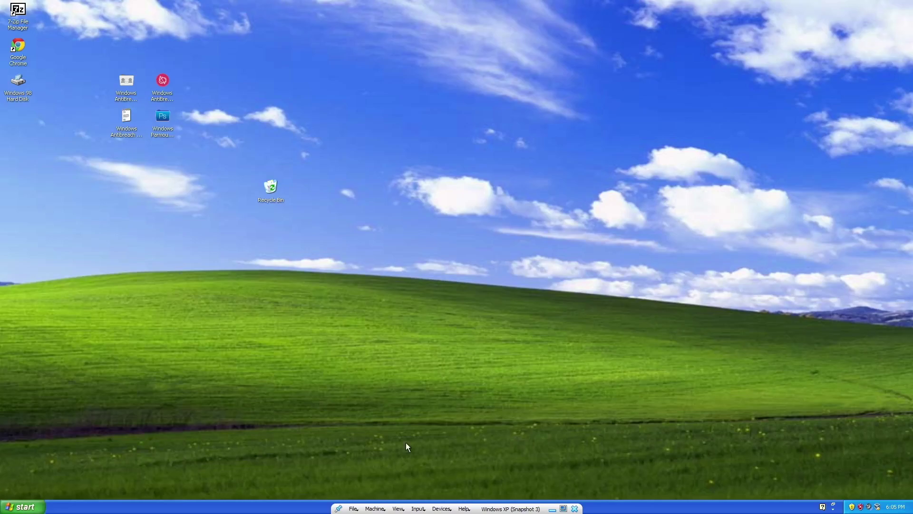
pyautogui.hotkey('ctrl', 'q')
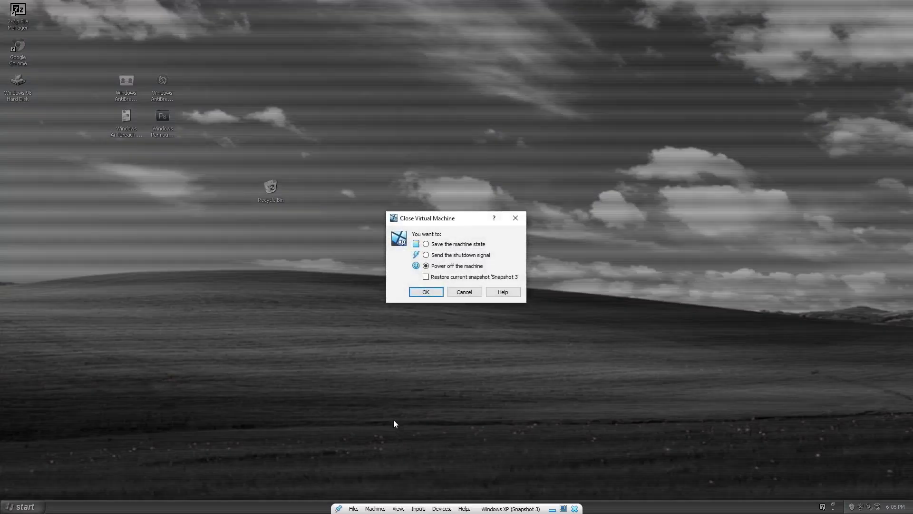
pyautogui.click(434, 291)
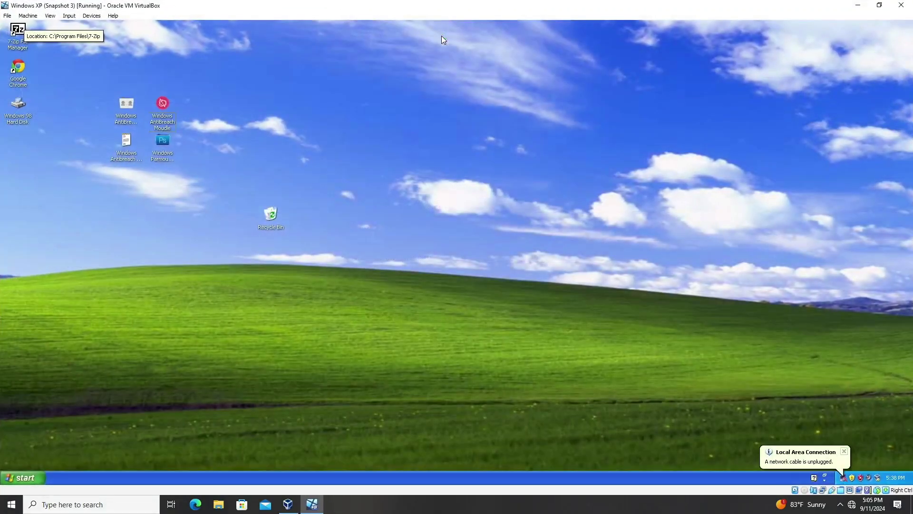
# Switch the VM to full screen and launch Windows AntiBreach Helper from its desktop icon.
pyautogui.press('Control_R+f')
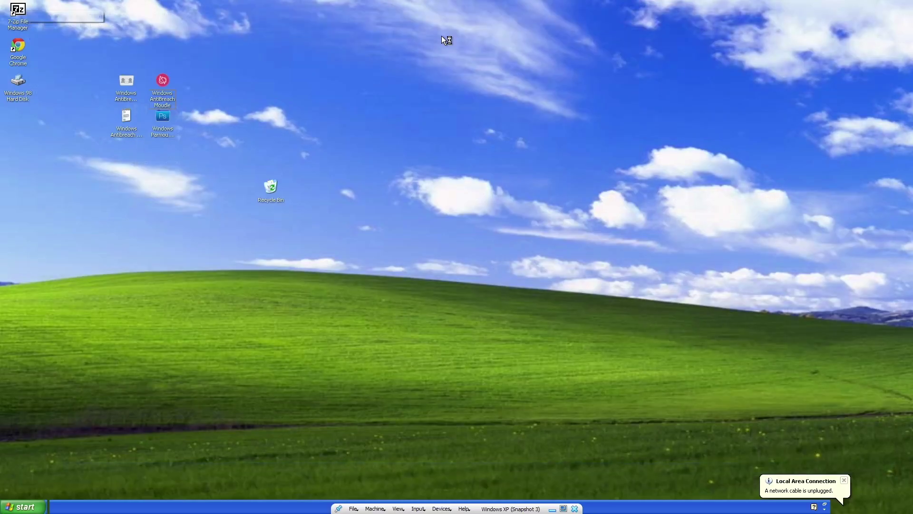
pyautogui.doubleClick(125, 83)
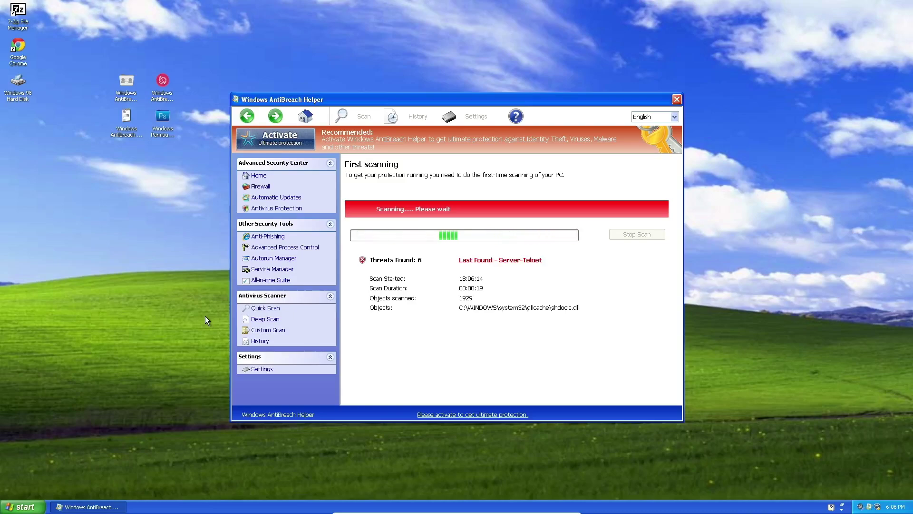
# Try launching Google Chrome and Control Panel from Start while the rogue blocks them.
pyautogui.click(24, 506)
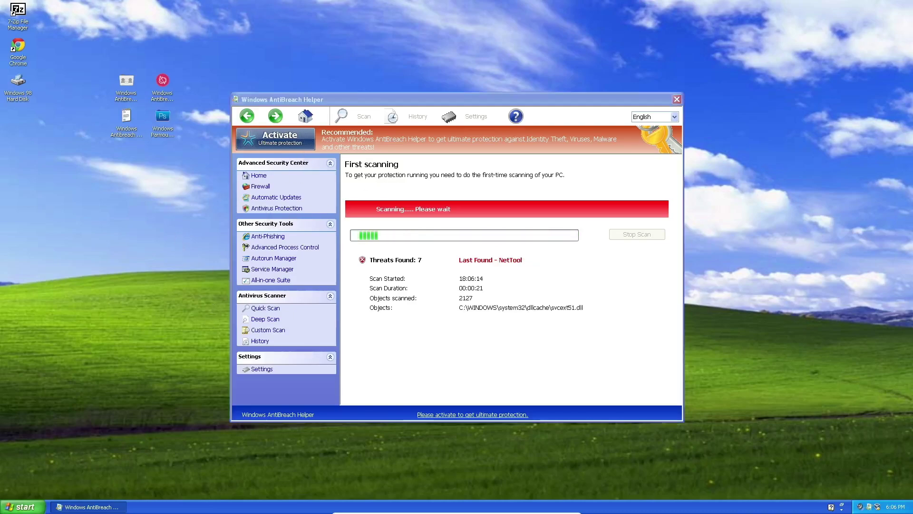
pyautogui.click(59, 319)
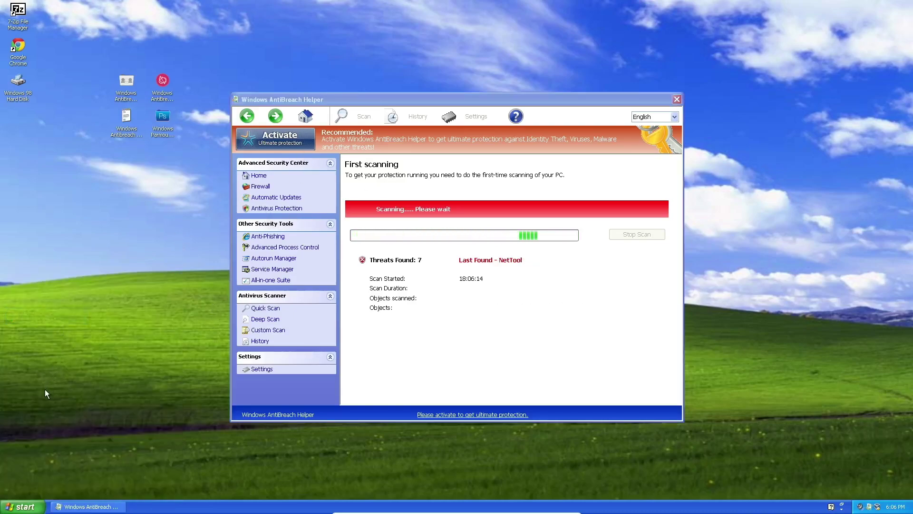
pyautogui.click(23, 506)
pyautogui.click(114, 389)
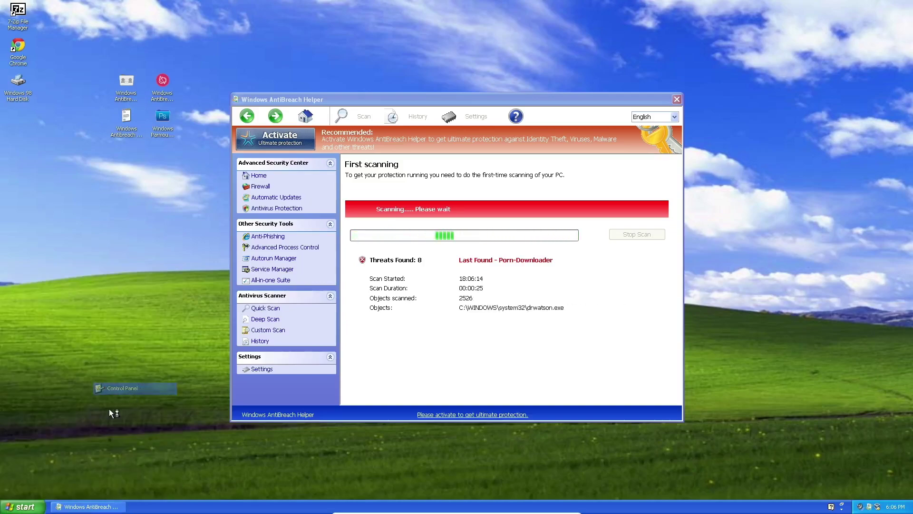
pyautogui.click(406, 49)
# Try running cmd and Task Manager, then reboot to the Windows Advanced Options Menu.
pyautogui.click(23, 507)
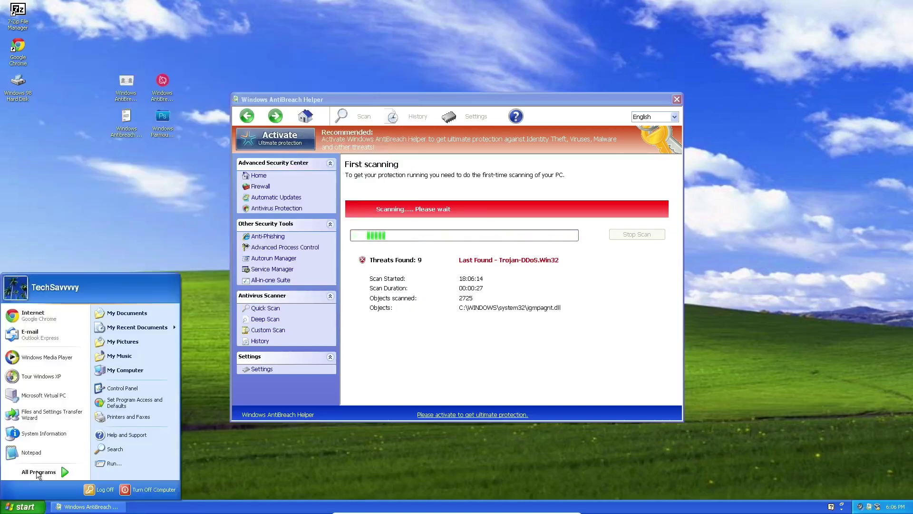
pyautogui.click(117, 462)
pyautogui.write('cmd')
pyautogui.press('Return')
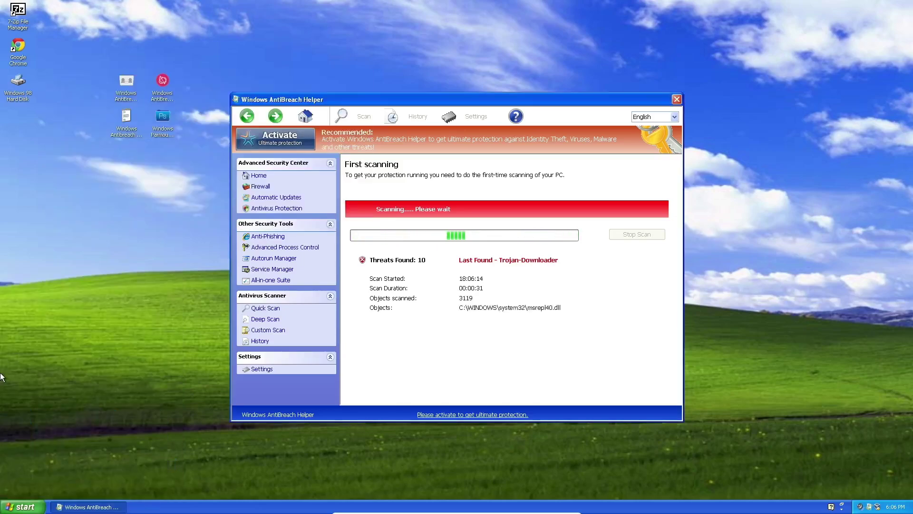
pyautogui.rightClick(204, 506)
pyautogui.click(218, 484)
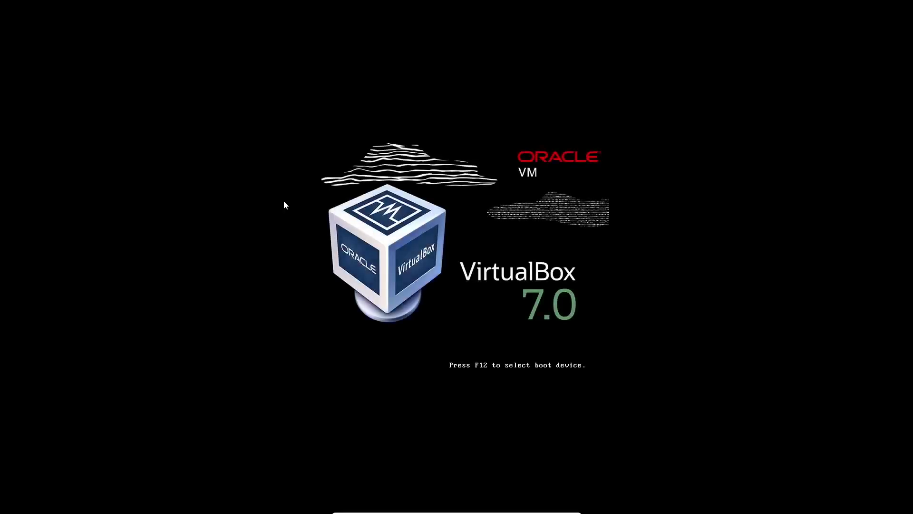
pyautogui.press('F8')
pyautogui.press('Up')
pyautogui.press('Up')
pyautogui.press('Up')
pyautogui.press('Up')
pyautogui.press('Up')
pyautogui.press('Up')
pyautogui.press('Up')
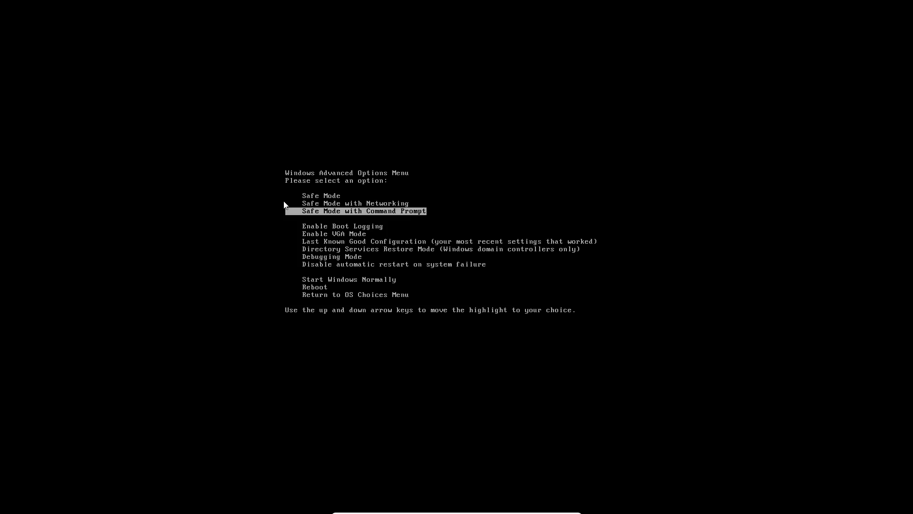
# Attempt booting Safe Mode with Command Prompt, then Safe Mode, from the Advanced Options Menu.
pyautogui.press('Return')
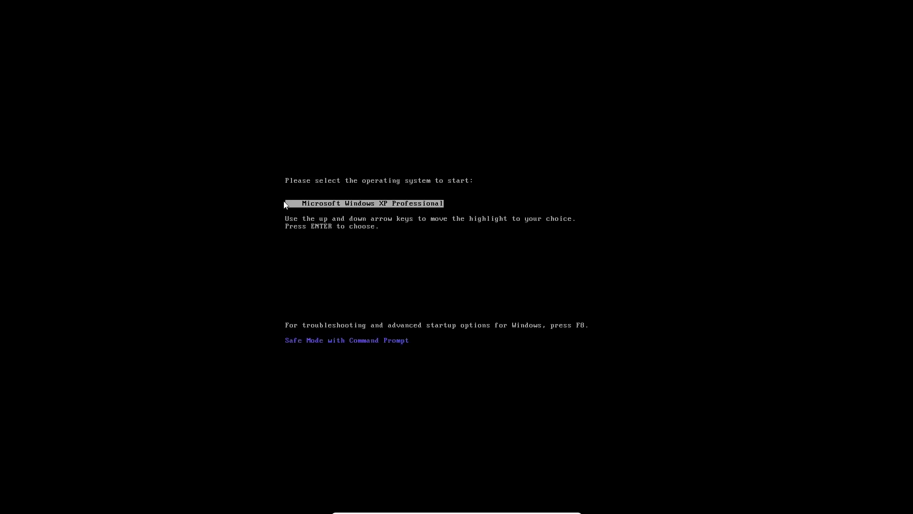
pyautogui.press('F8')
pyautogui.press('Up')
pyautogui.press('Up')
pyautogui.press('Return')
pyautogui.press('Return')
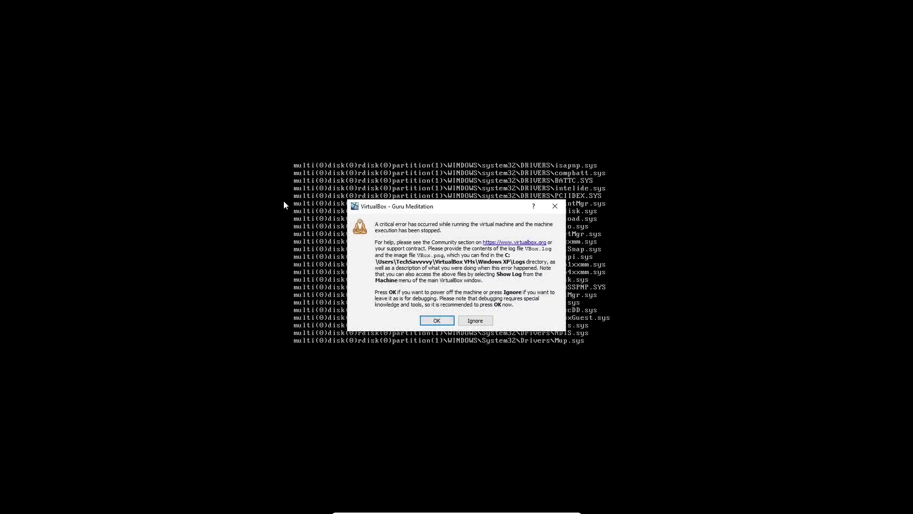
pyautogui.press('Return')
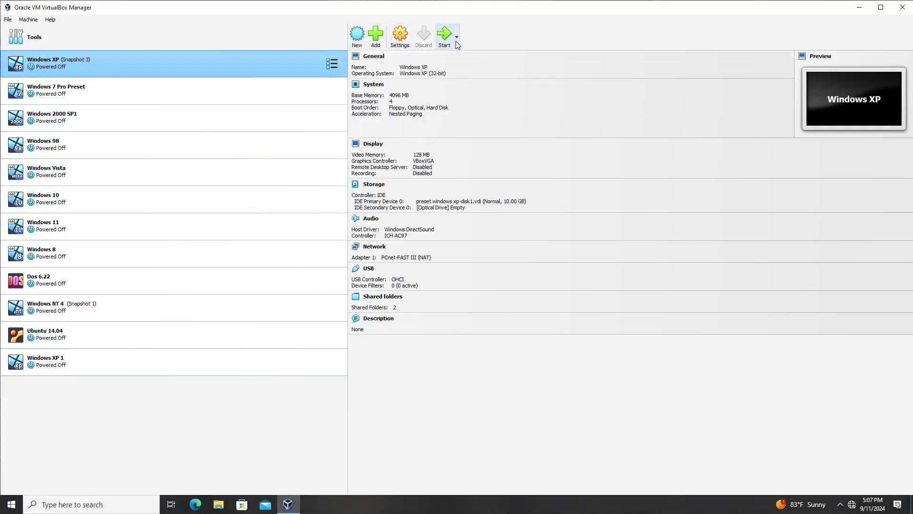
# Restart the XP VM, press F8 at boot, and choose Safe Mode.
pyautogui.click(449, 38)
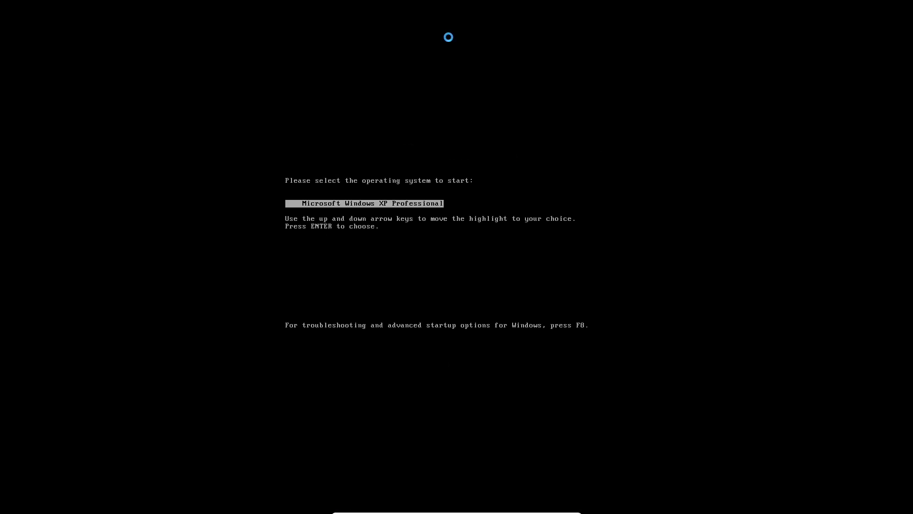
pyautogui.press('F8')
pyautogui.press('Up')
pyautogui.press('Up')
pyautogui.press('Up')
pyautogui.press('Up')
pyautogui.press('Up')
pyautogui.press('Up')
pyautogui.press('Up')
pyautogui.press('Up')
pyautogui.press('Up')
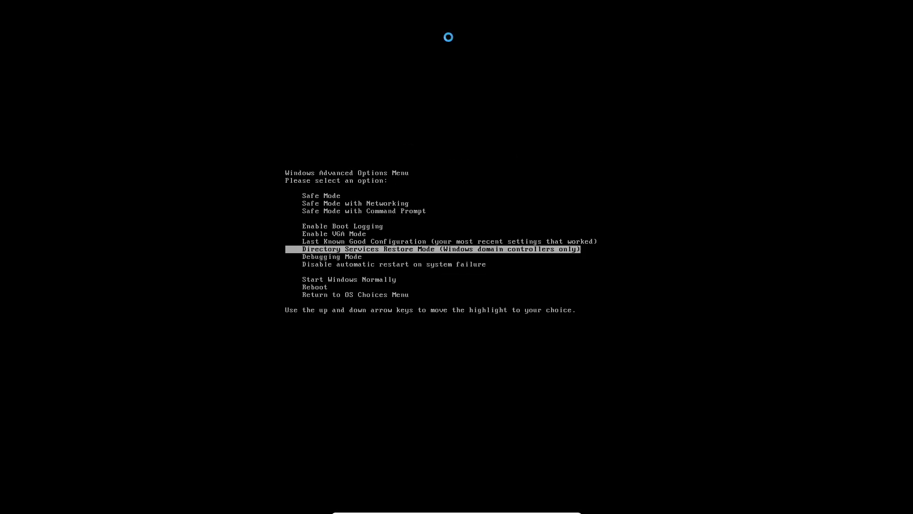
pyautogui.press('Return')
pyautogui.press('Return')
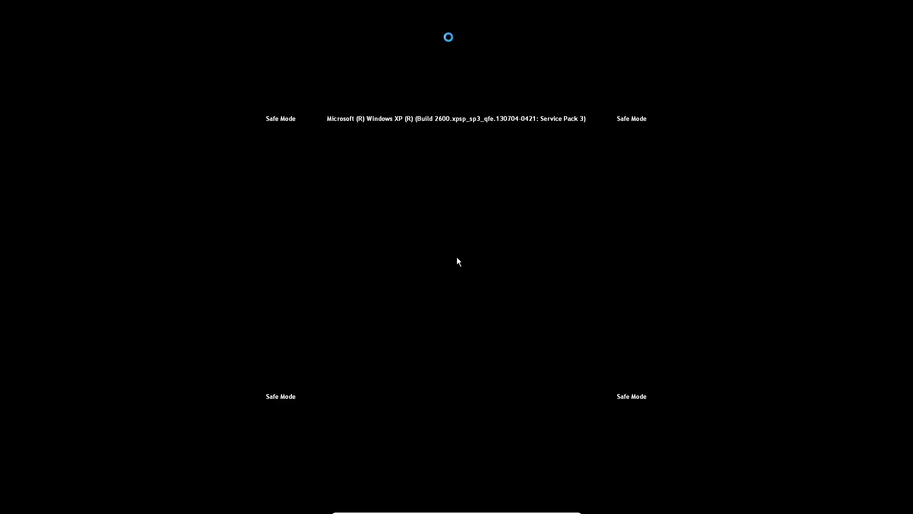
# Log in to the Safe Mode desktop and close the System Restore wizard.
pyautogui.click(511, 265)
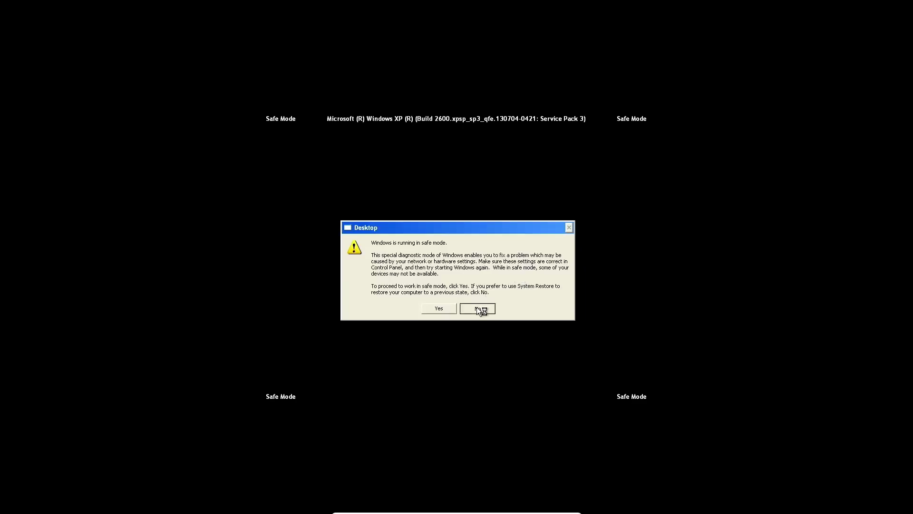
pyautogui.click(476, 307)
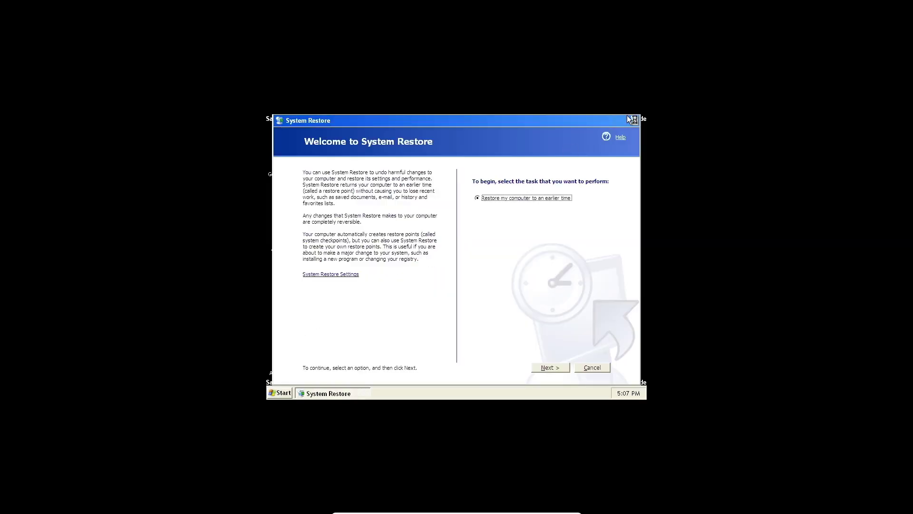
pyautogui.click(634, 120)
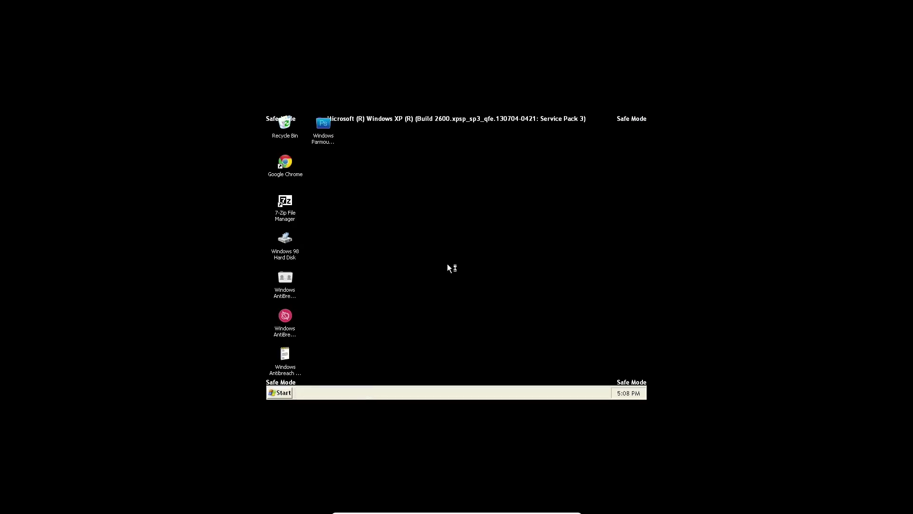
# Browse to All Users\Start Menu\Programs\Startup, find it empty, and bring up Run.
pyautogui.click(284, 394)
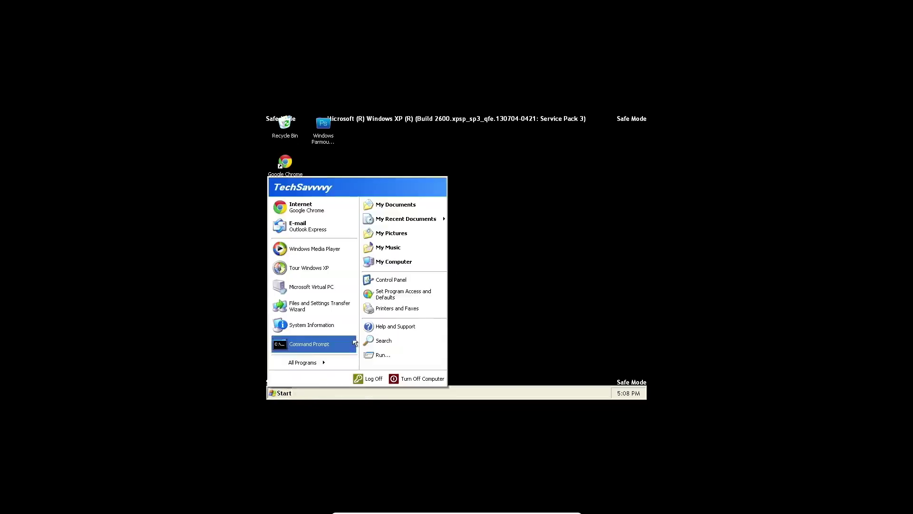
pyautogui.click(416, 262)
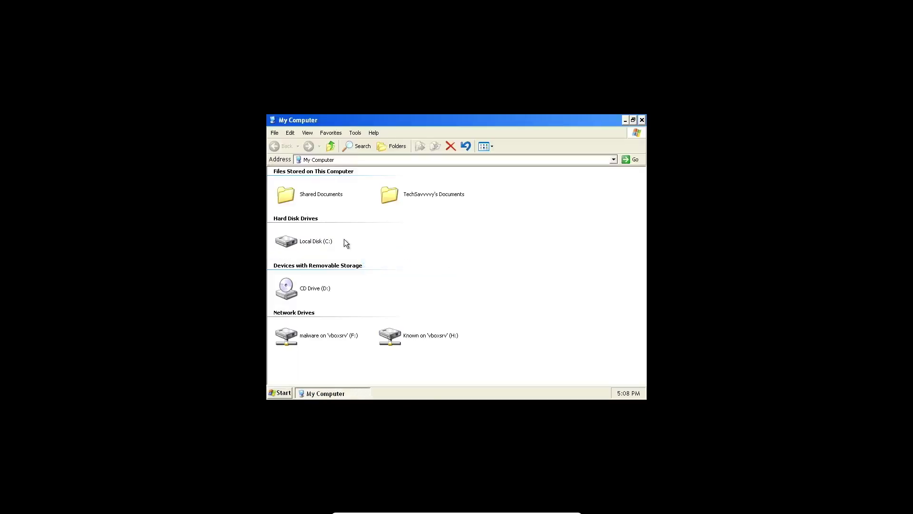
pyautogui.doubleClick(315, 242)
pyautogui.doubleClick(340, 189)
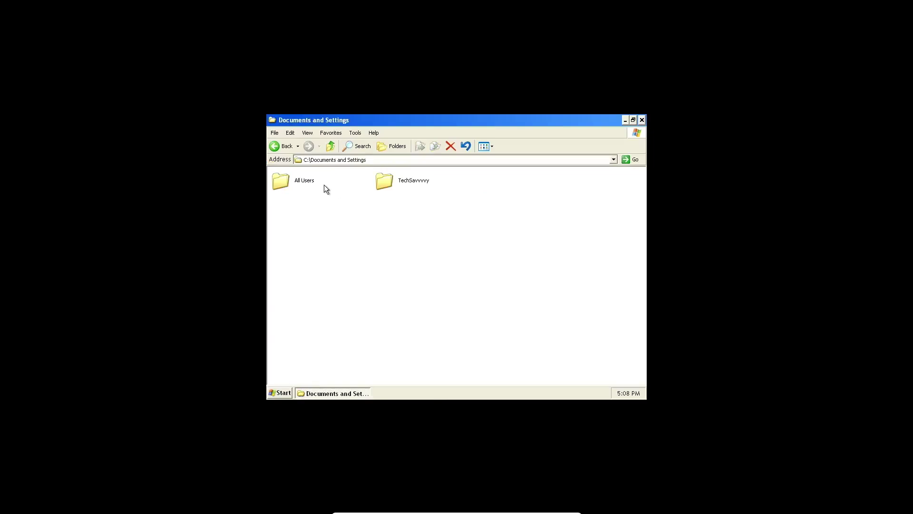
pyautogui.doubleClick(387, 183)
pyautogui.click(283, 145)
pyautogui.doubleClick(308, 185)
pyautogui.doubleClick(314, 204)
pyautogui.doubleClick(306, 182)
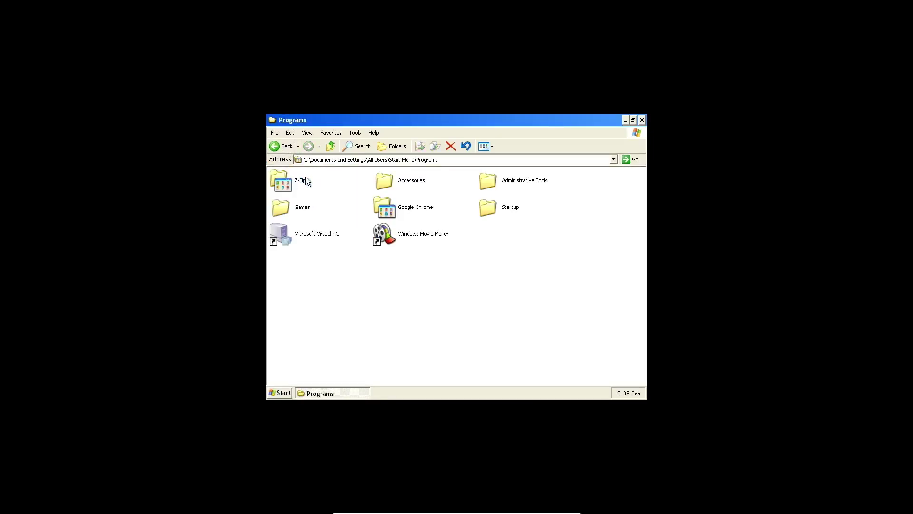
pyautogui.doubleClick(512, 211)
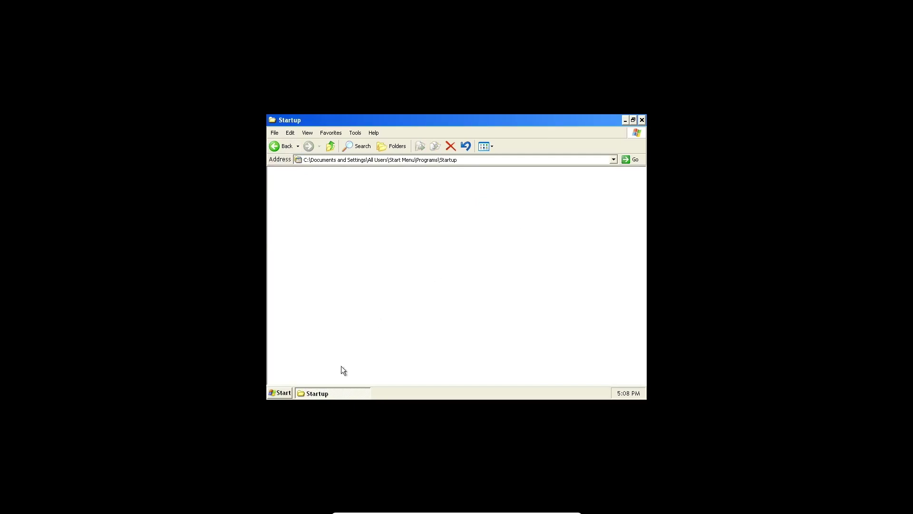
pyautogui.click(291, 393)
pyautogui.click(406, 352)
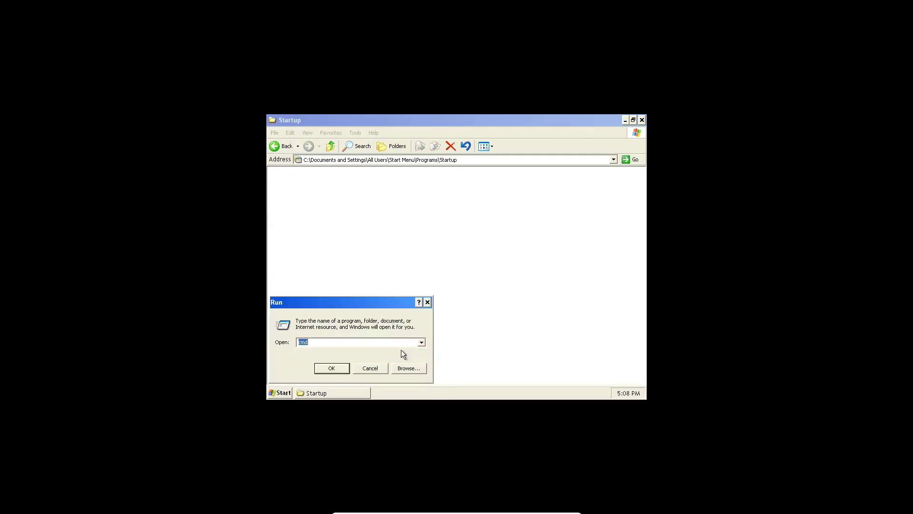
# Launch regedit maximized and open HKCU\Software\Microsoft\Windows\CurrentVersion\Run.
pyautogui.write('regedit')
pyautogui.press('Return')
pyautogui.click(567, 163)
pyautogui.click(281, 156)
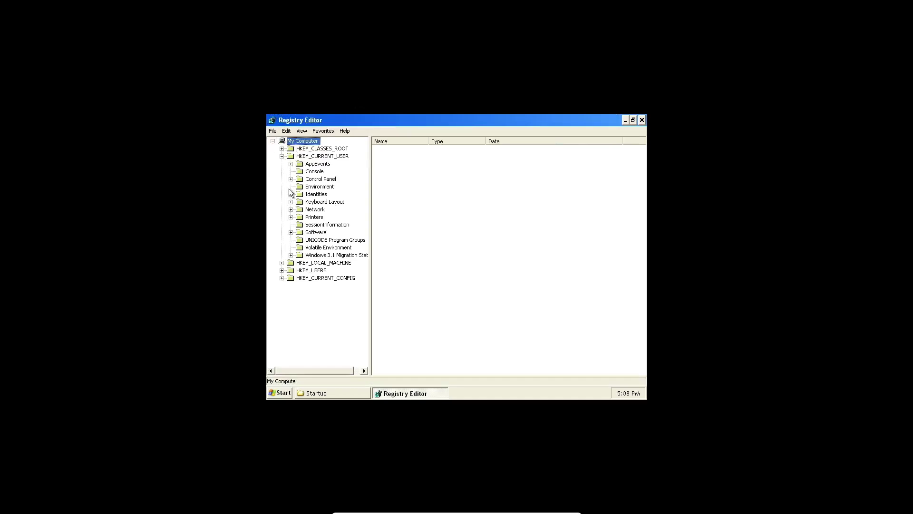
pyautogui.click(291, 232)
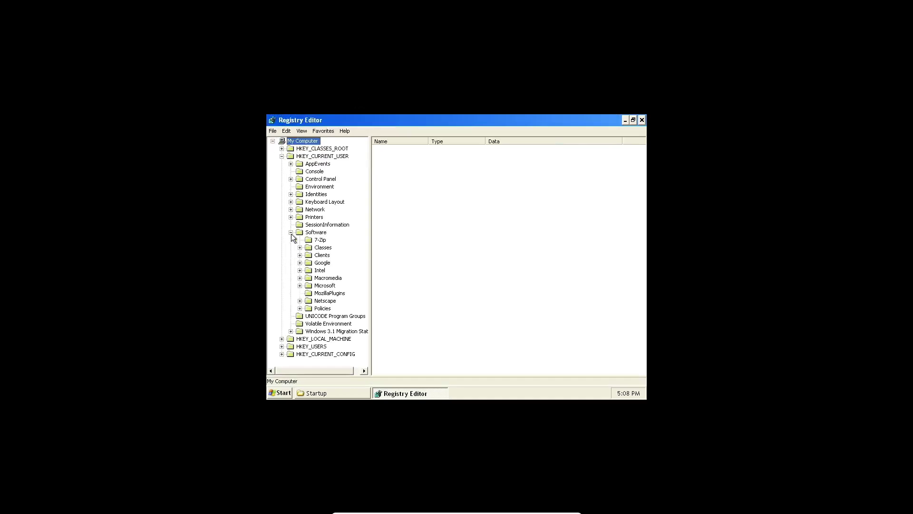
pyautogui.click(300, 285)
pyautogui.scroll(-5, 317, 267)
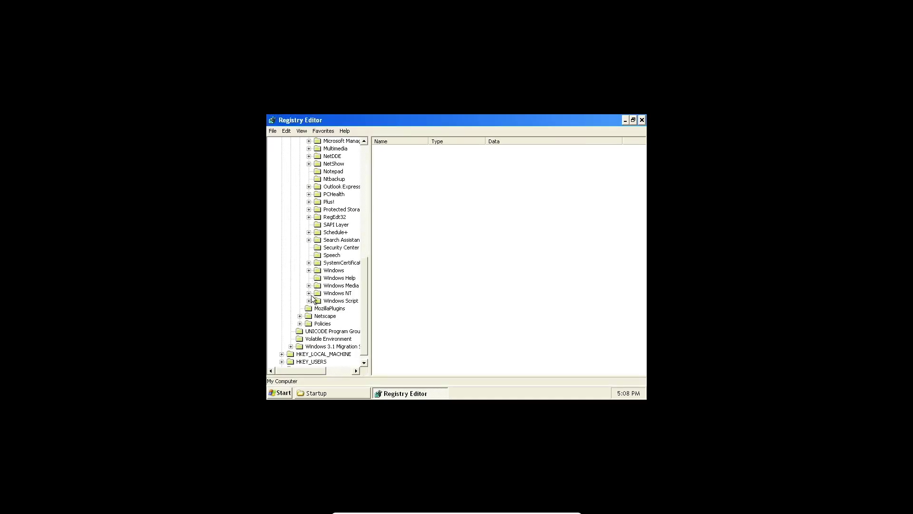
pyautogui.click(308, 270)
pyautogui.click(318, 278)
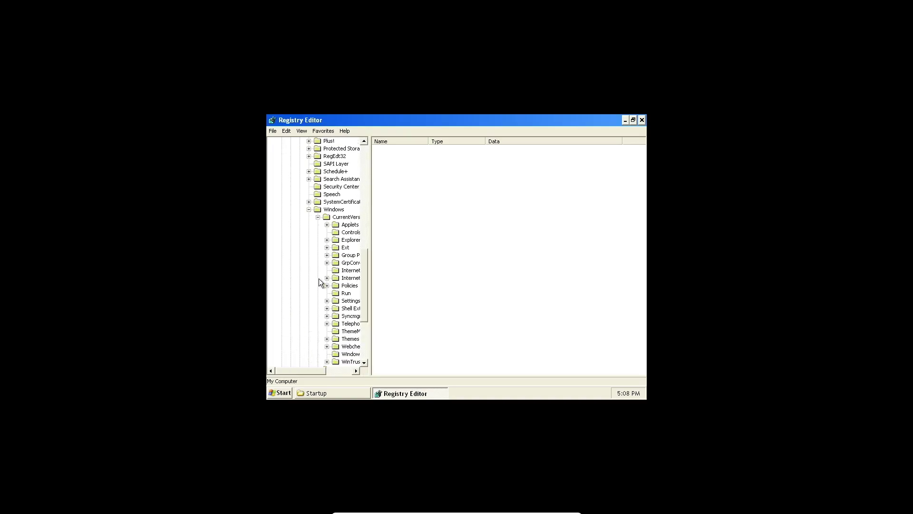
pyautogui.click(342, 294)
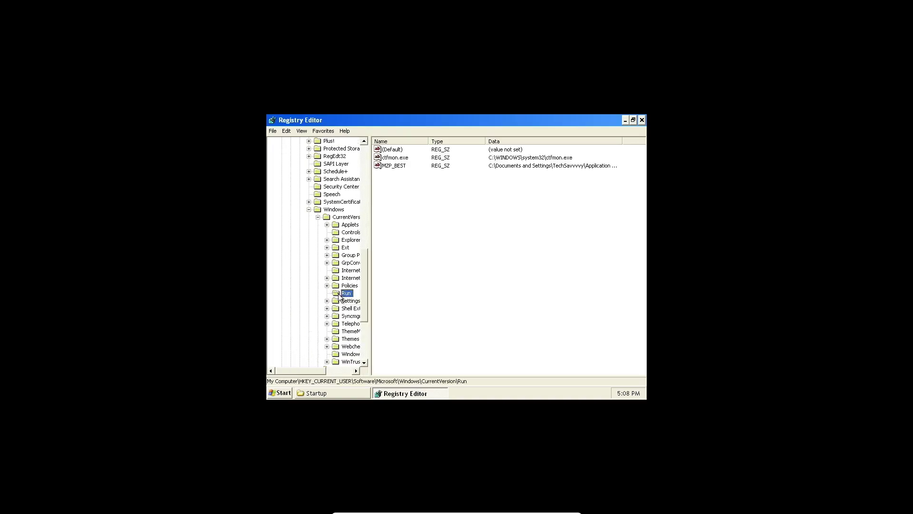
# Delete the MZP_BEST autostart value and close Registry Editor.
pyautogui.moveTo(622, 141); pyautogui.dragTo(649, 146)
pyautogui.click(532, 315)
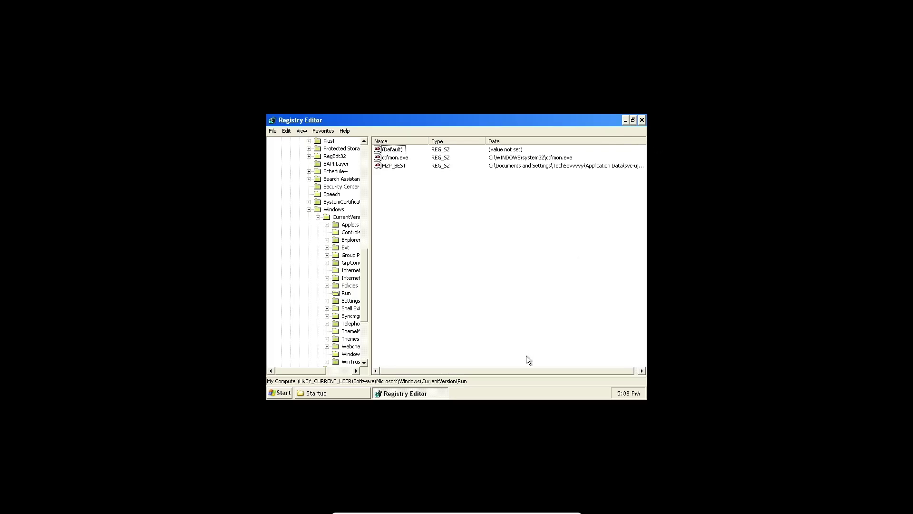
pyautogui.moveTo(534, 369); pyautogui.dragTo(537, 369)
pyautogui.moveTo(645, 141); pyautogui.dragTo(644, 141)
pyautogui.moveTo(474, 371); pyautogui.dragTo(431, 369)
pyautogui.press('Delete')
pyautogui.press('Return')
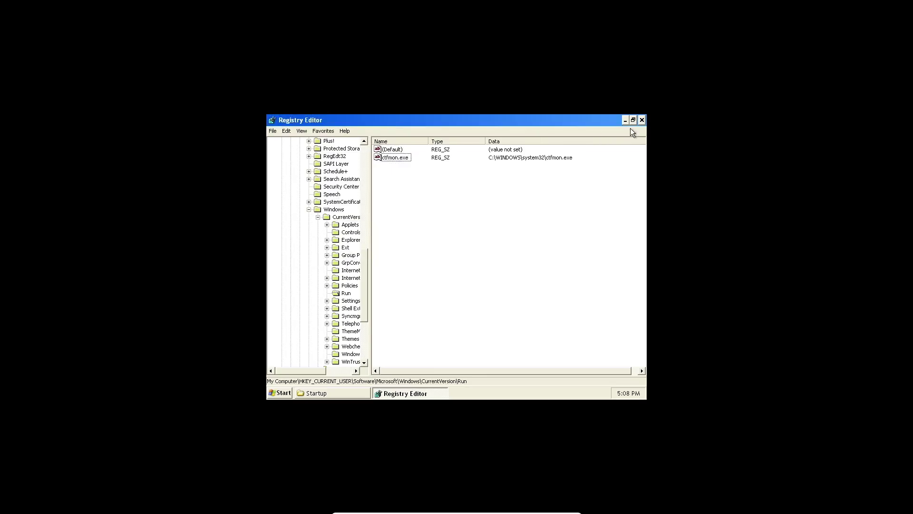
pyautogui.click(633, 120)
pyautogui.click(576, 164)
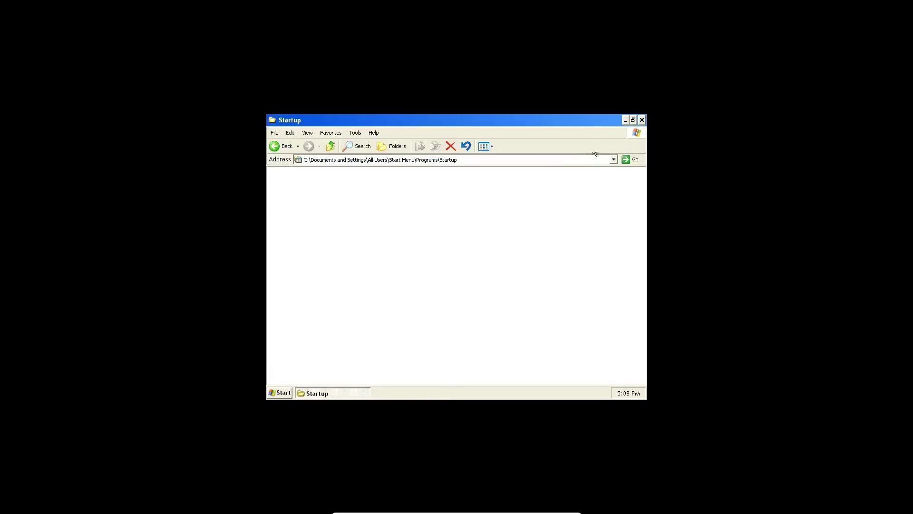
# Close the Startup folder window and restart Windows XP out of Safe Mode.
pyautogui.click(642, 121)
pyautogui.click(280, 393)
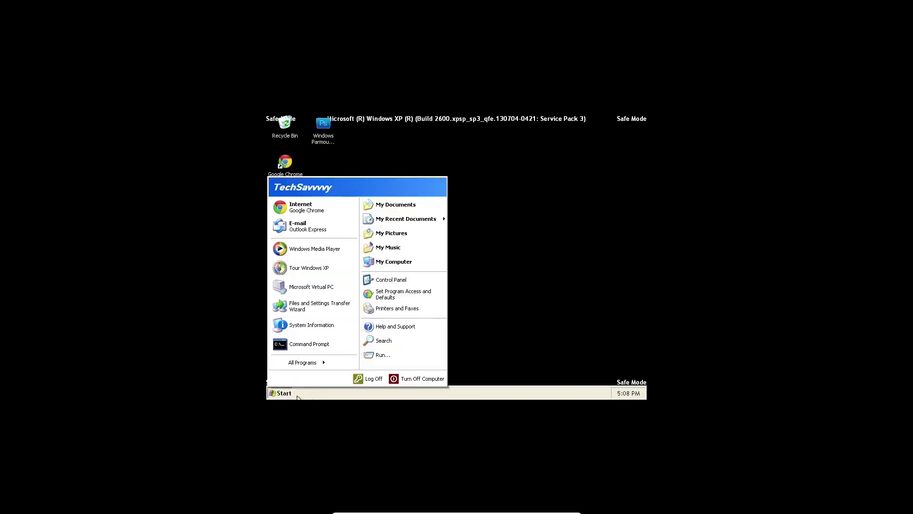
pyautogui.click(398, 380)
pyautogui.click(496, 224)
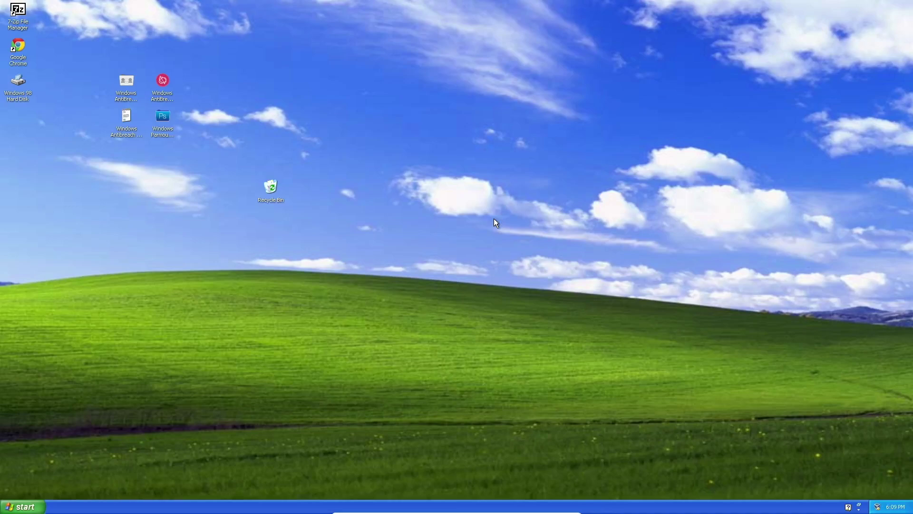
# Browse to C:\Documents and Settings\TechSavvvvy, closing the stray Control Panel window.
pyautogui.click(21, 506)
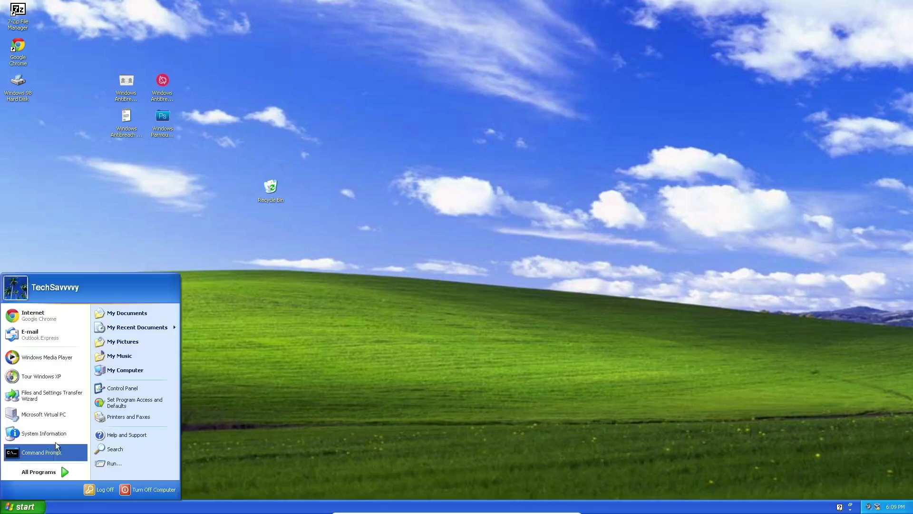
pyautogui.click(142, 386)
pyautogui.press('super')
pyautogui.click(167, 359)
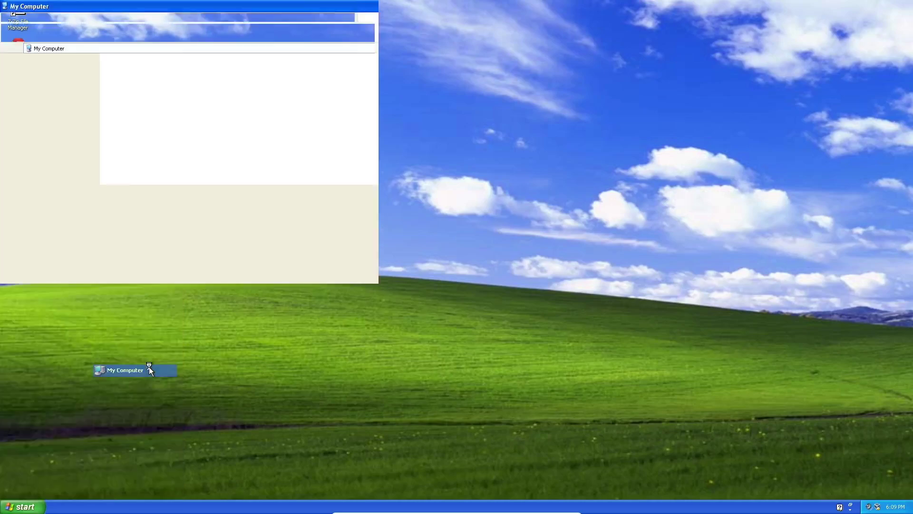
pyautogui.doubleClick(150, 128)
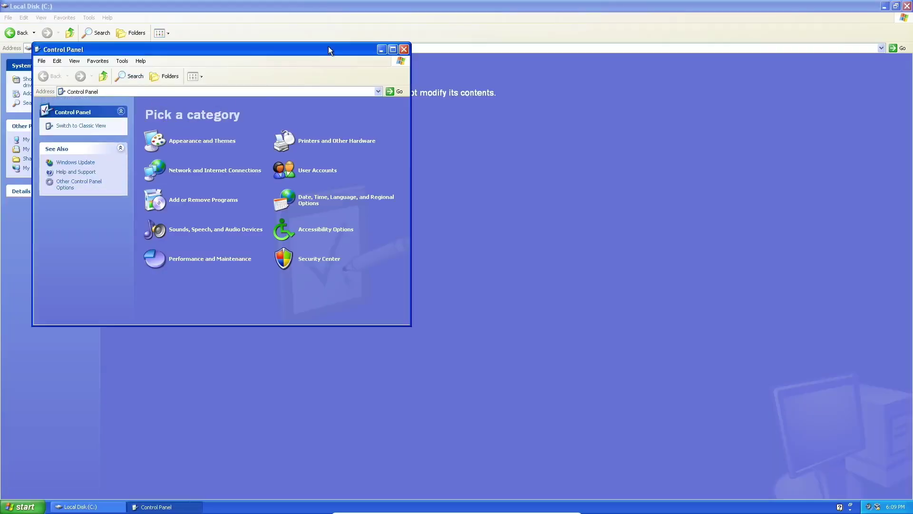
pyautogui.click(400, 46)
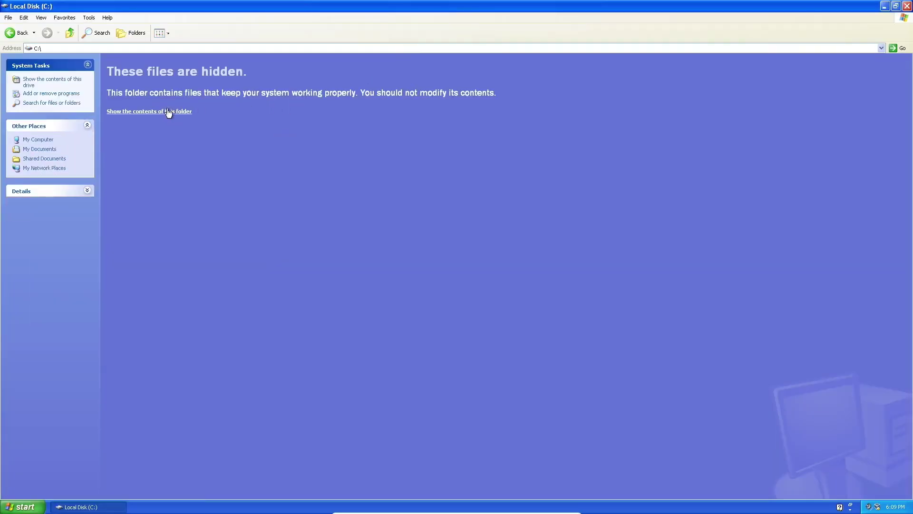
pyautogui.click(166, 111)
pyautogui.doubleClick(155, 69)
pyautogui.doubleClick(137, 67)
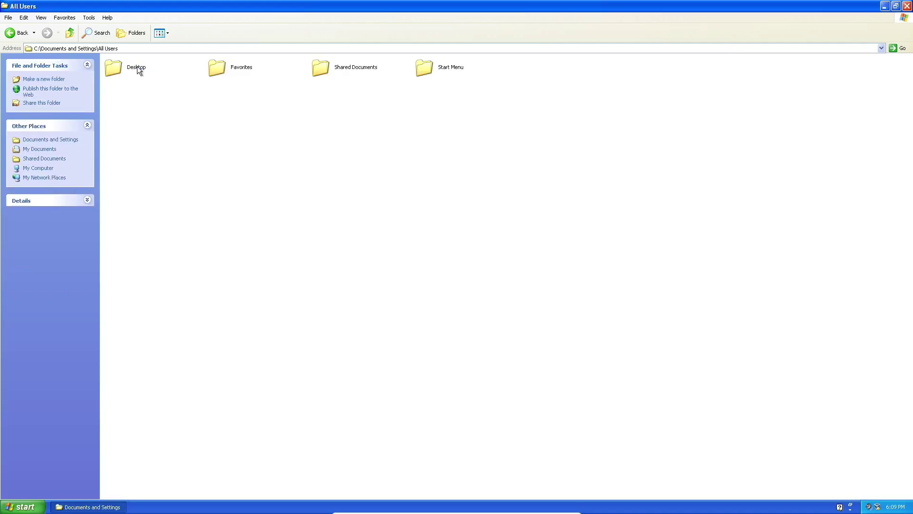
pyautogui.click(22, 33)
pyautogui.doubleClick(219, 68)
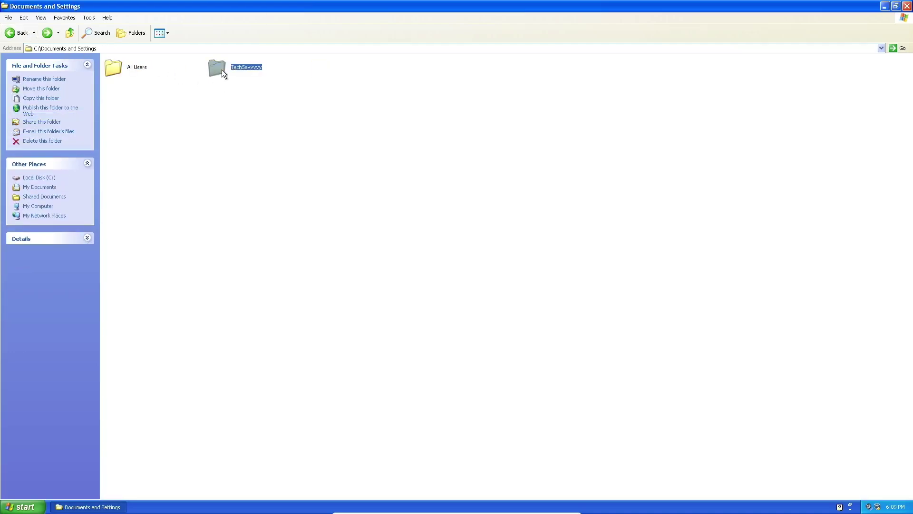
pyautogui.click(134, 66)
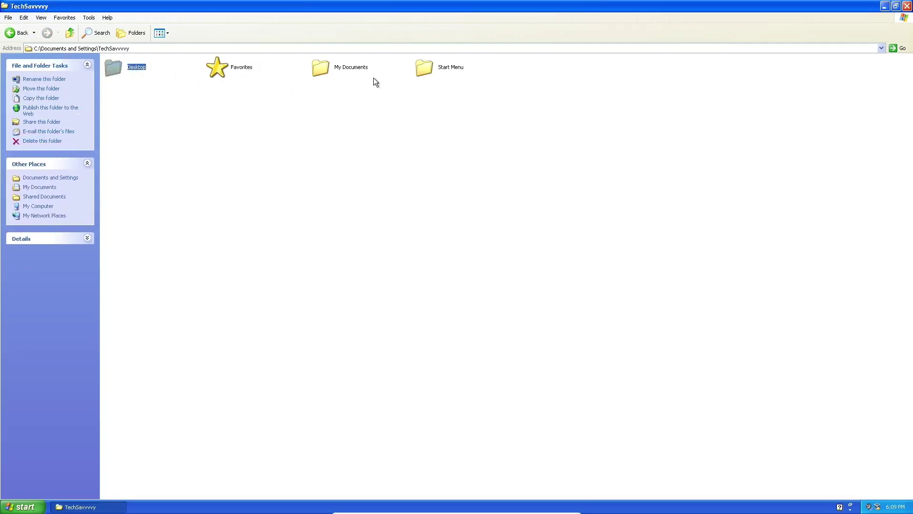
# Turn on 'Show hidden files and folders' in Folder Options and apply it.
pyautogui.click(89, 18)
pyautogui.click(103, 56)
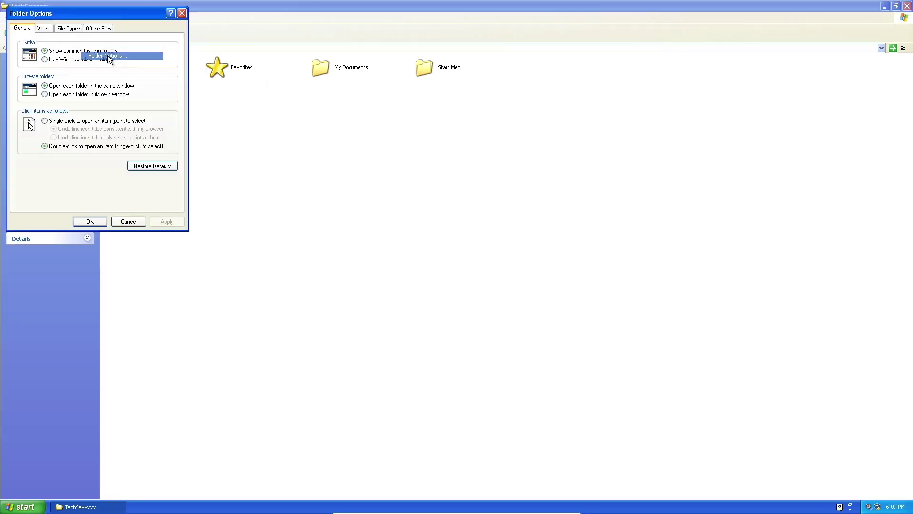
pyautogui.click(46, 26)
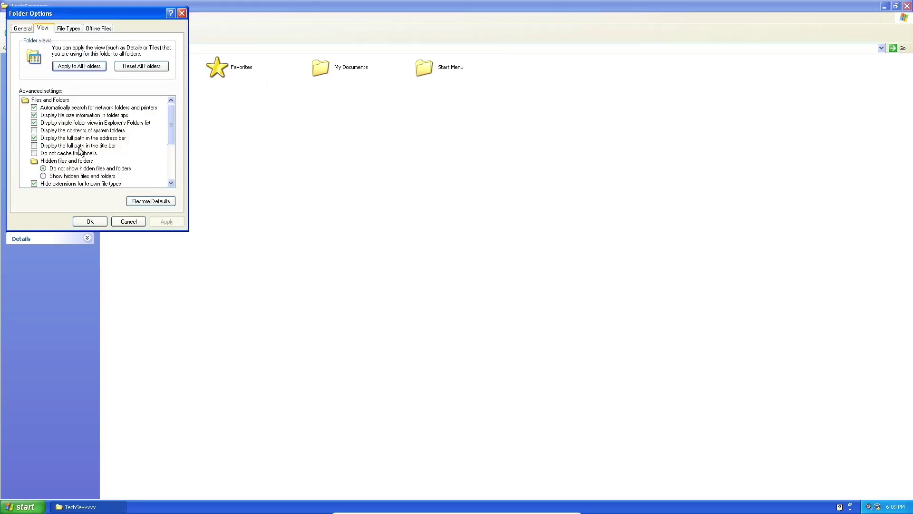
pyautogui.click(90, 176)
pyautogui.click(167, 221)
pyautogui.click(91, 222)
# Delete the svc-ujdt folder from Application Data and close the window.
pyautogui.doubleClick(154, 70)
pyautogui.click(418, 70)
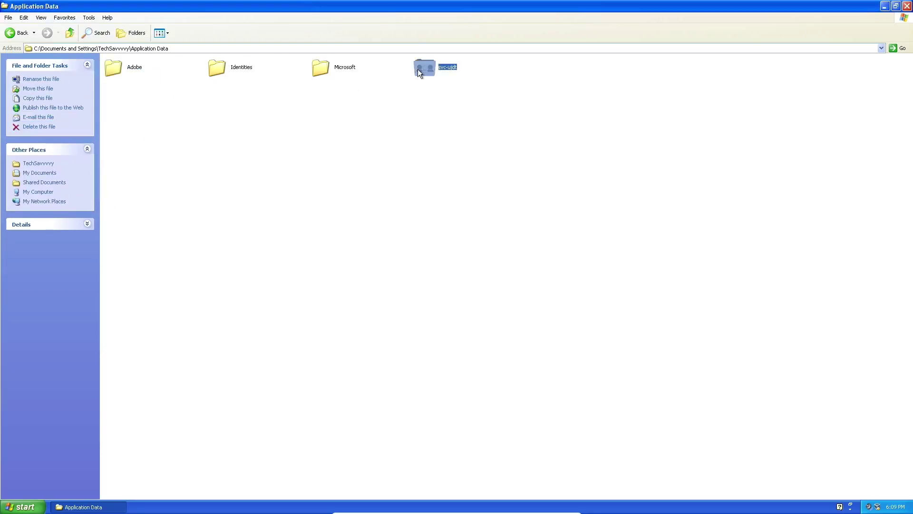
pyautogui.press('Delete')
pyautogui.press('Return')
pyautogui.click(907, 5)
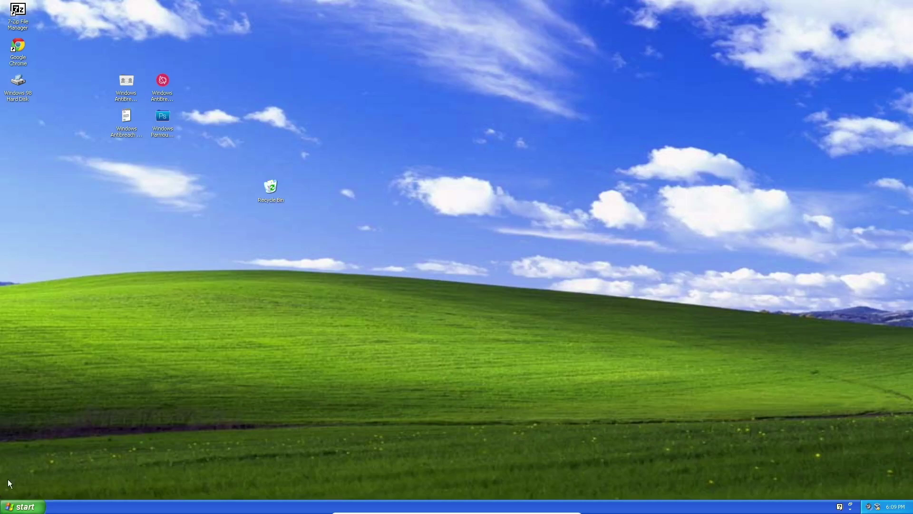
# Power off the running VM, then start Windows XP (Snapshot 3) again from the Manager.
pyautogui.hotkey('ctrl', 'q')
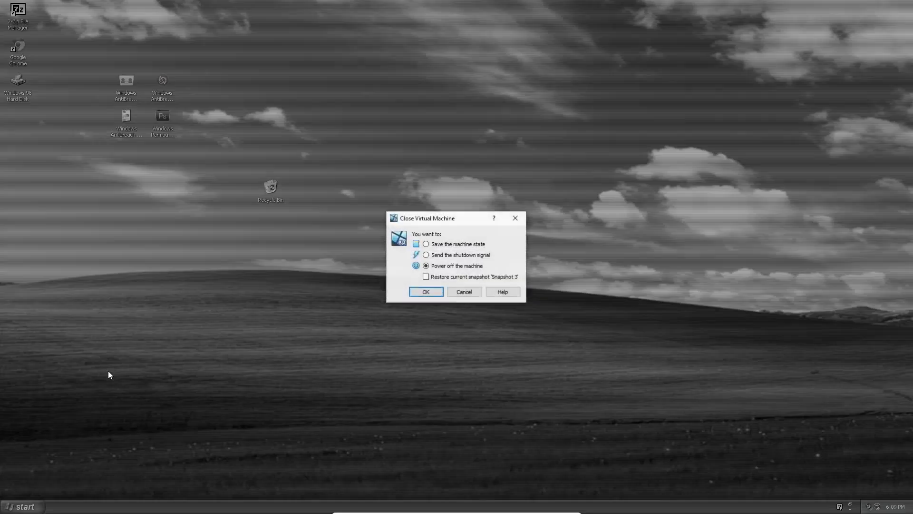
pyautogui.click(427, 291)
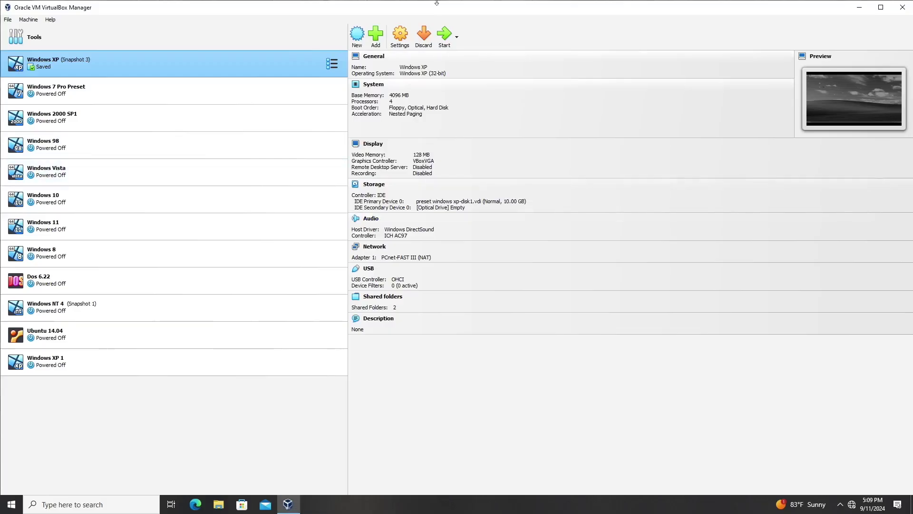
pyautogui.click(442, 43)
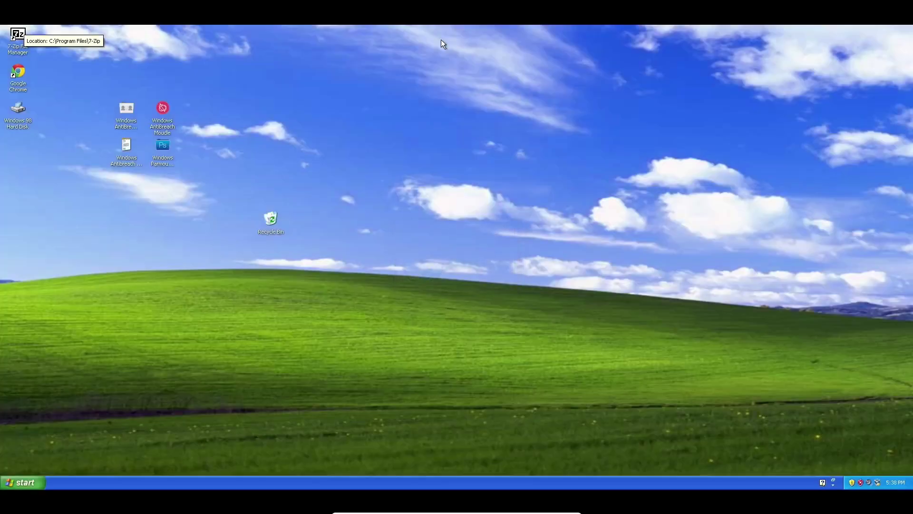
# Open User Accounts from the guest's Control Panel.
pyautogui.press('Control_R+f')
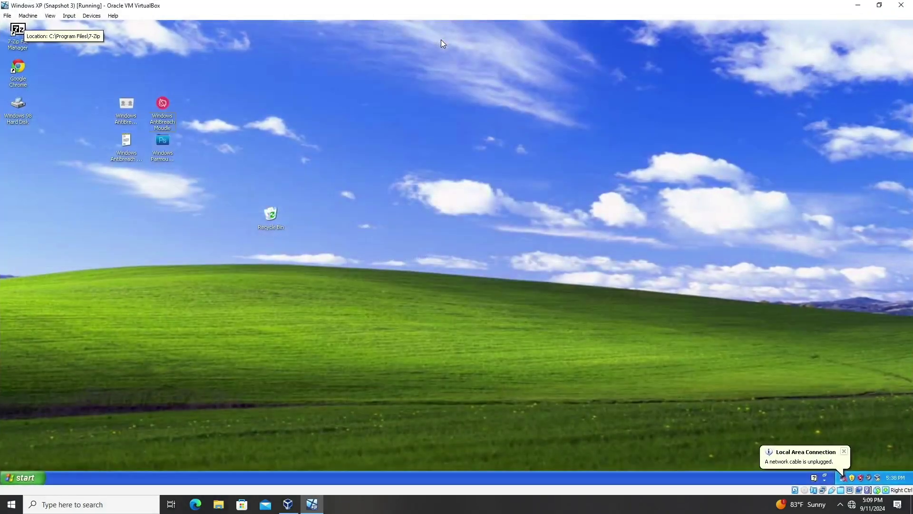
pyautogui.press('Control_R+f')
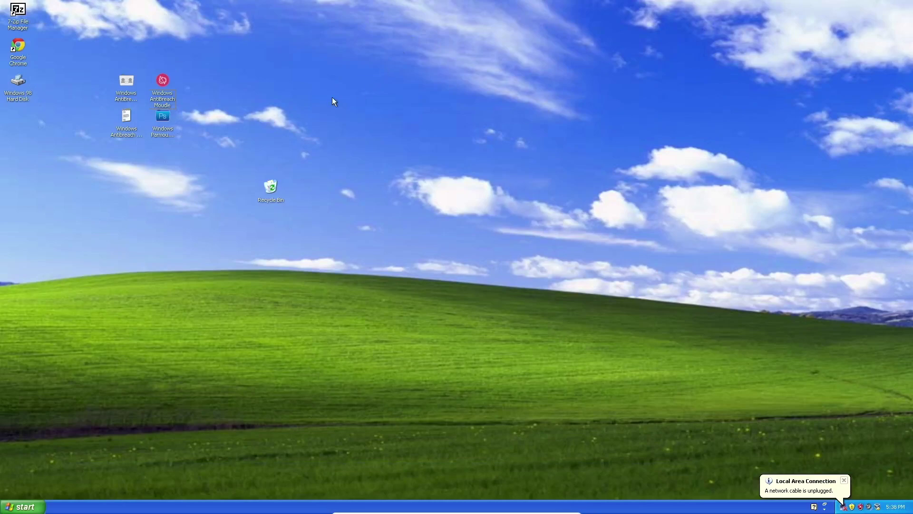
pyautogui.press('super')
pyautogui.click(121, 387)
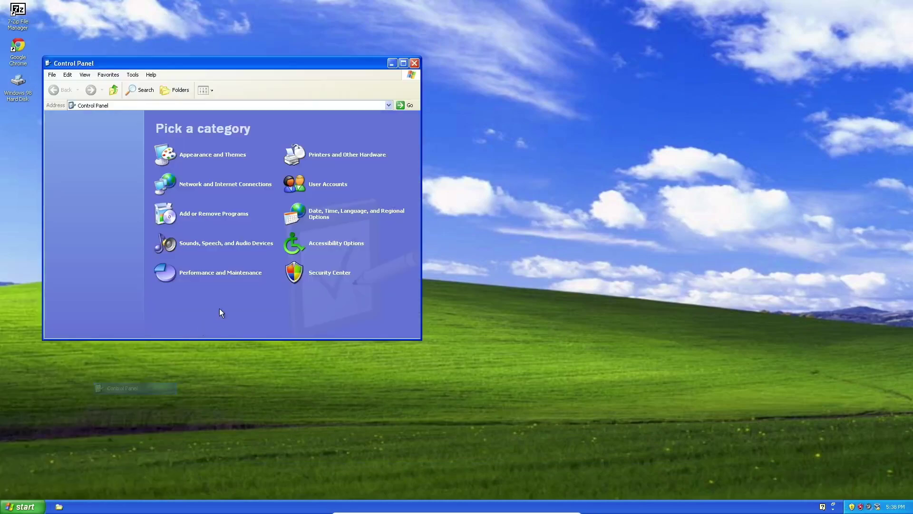
pyautogui.click(327, 184)
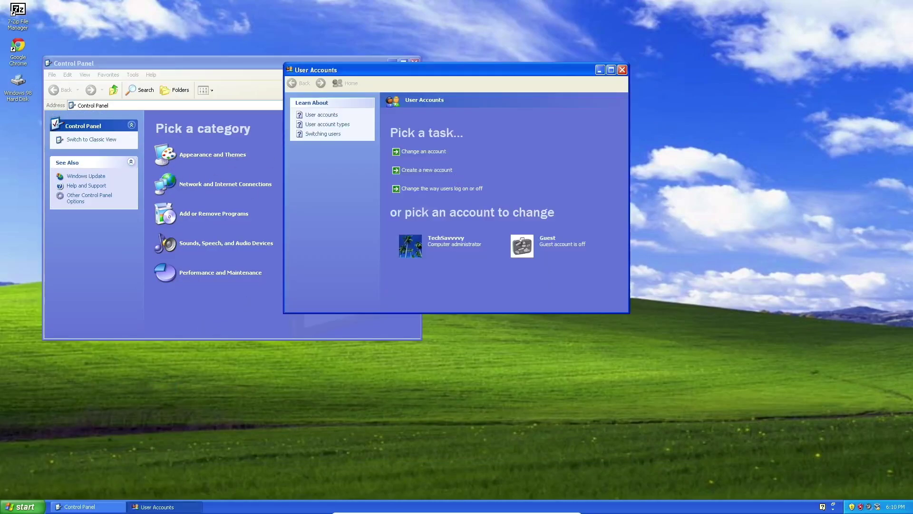
# Create a new computer administrator account with the entered name, then close both windows.
pyautogui.click(412, 170)
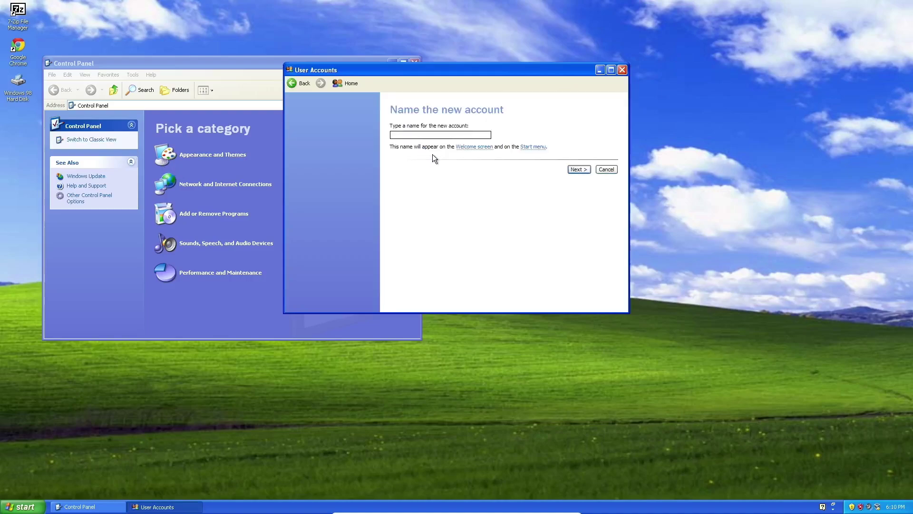
pyautogui.write('John Smith')
pyautogui.click(571, 169)
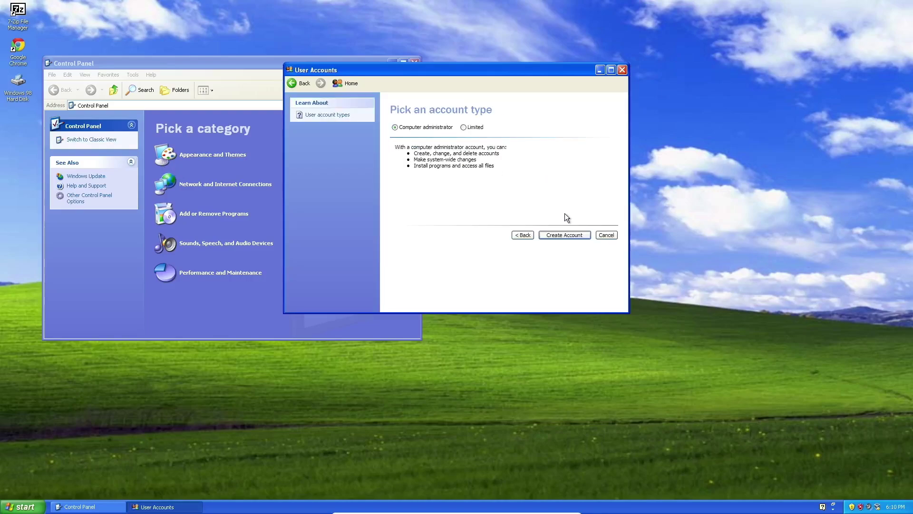
pyautogui.click(564, 233)
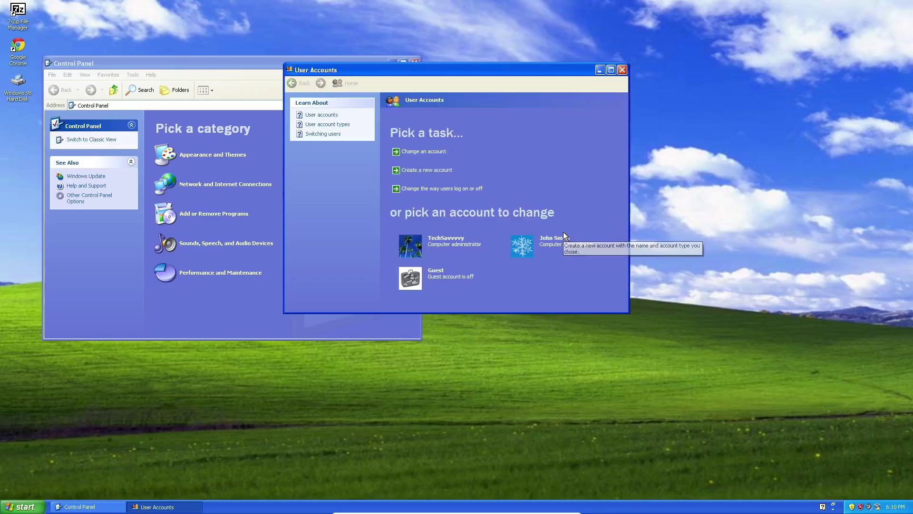
pyautogui.click(620, 72)
pyautogui.click(413, 64)
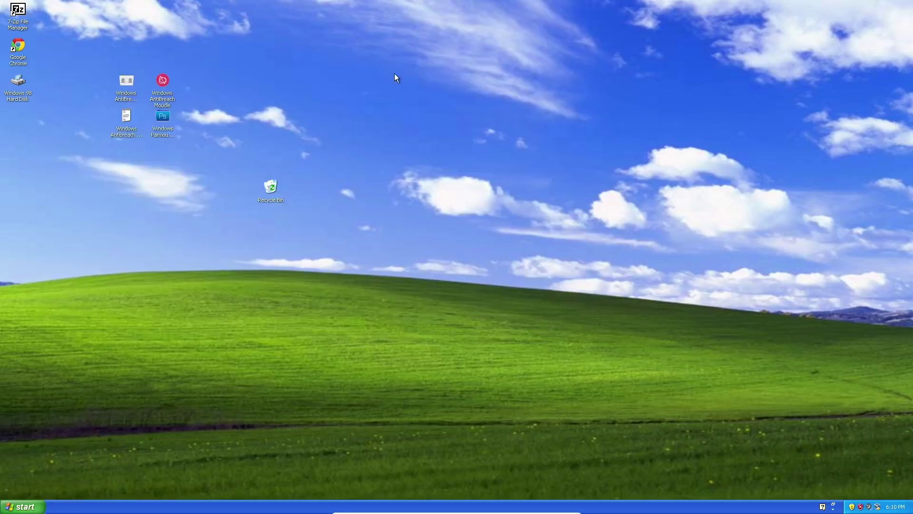
# Select and run the Windows Paramount Protection desktop icon.
pyautogui.moveTo(133, 112); pyautogui.dragTo(242, 142)
pyautogui.doubleClick(161, 114)
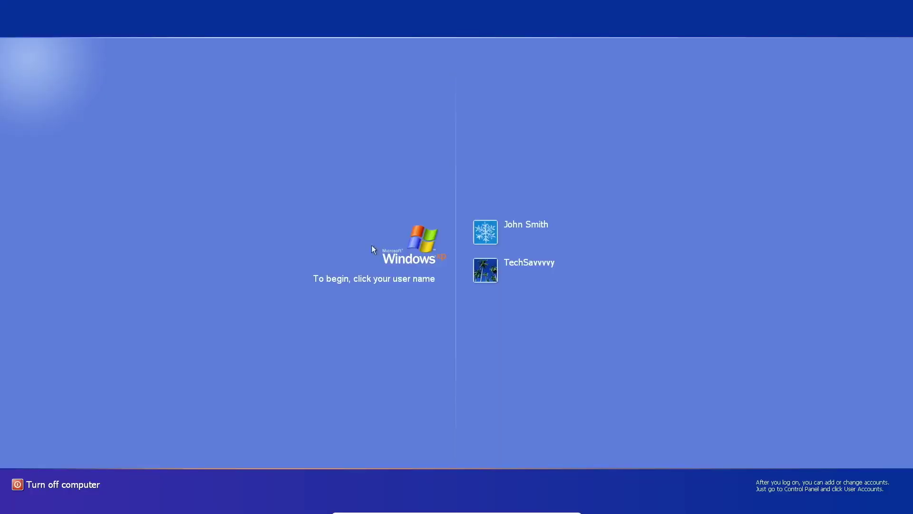
# Log on as the original user, then log that account off from the Start menu.
pyautogui.click(536, 279)
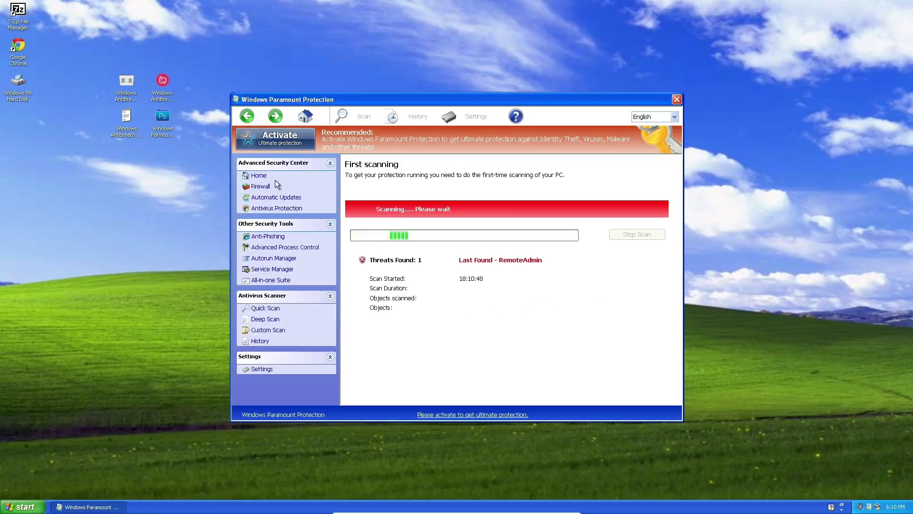
pyautogui.click(15, 509)
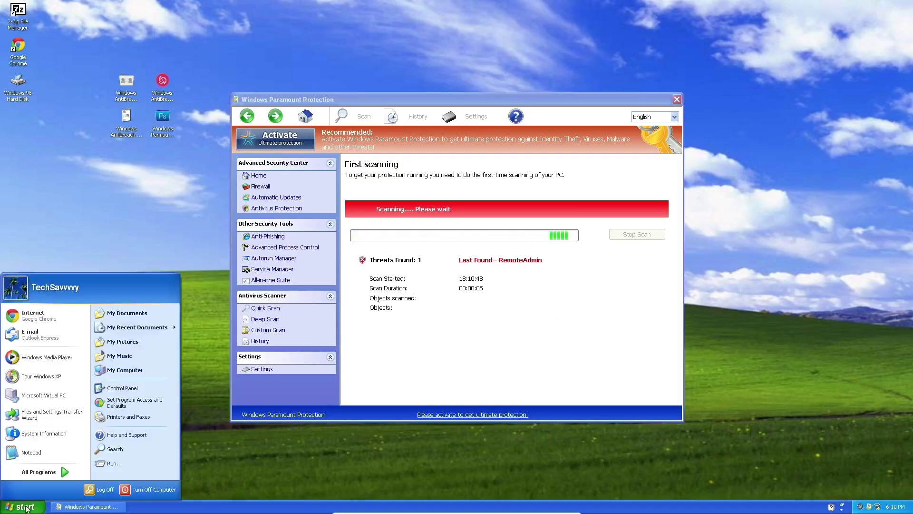
pyautogui.click(100, 489)
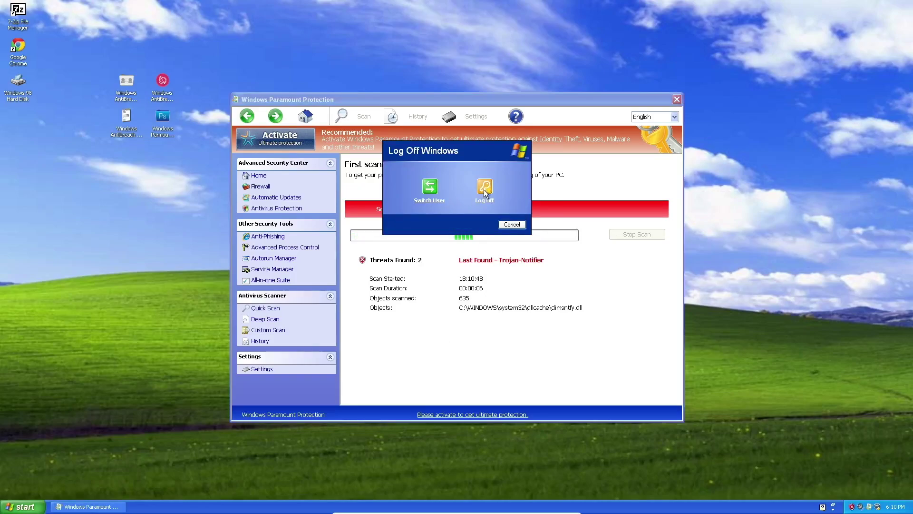
pyautogui.click(484, 189)
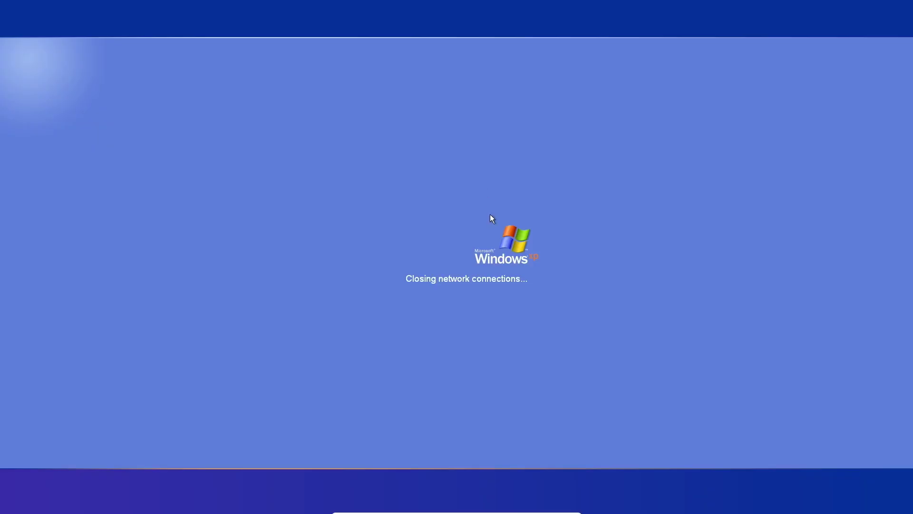
# Sign in as the new account, open My Computer, and enable showing hidden files and folders.
pyautogui.click(496, 226)
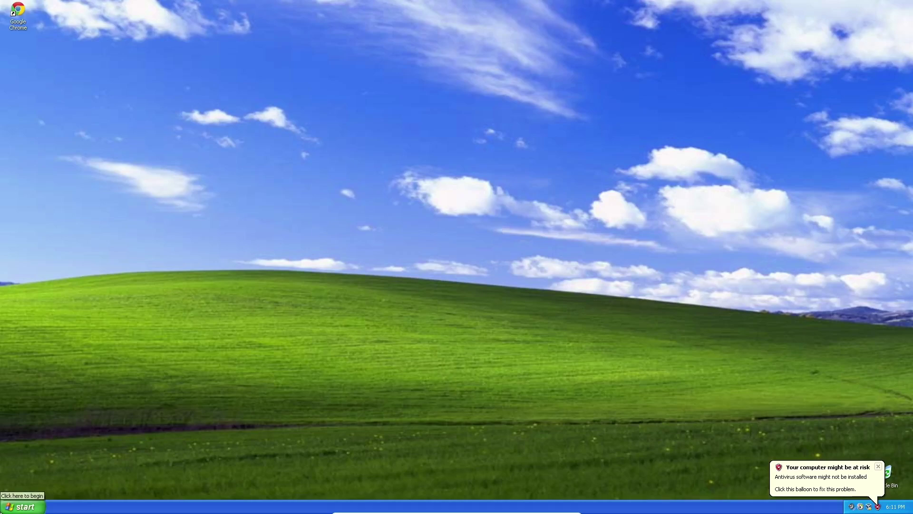
pyautogui.click(22, 507)
pyautogui.click(126, 370)
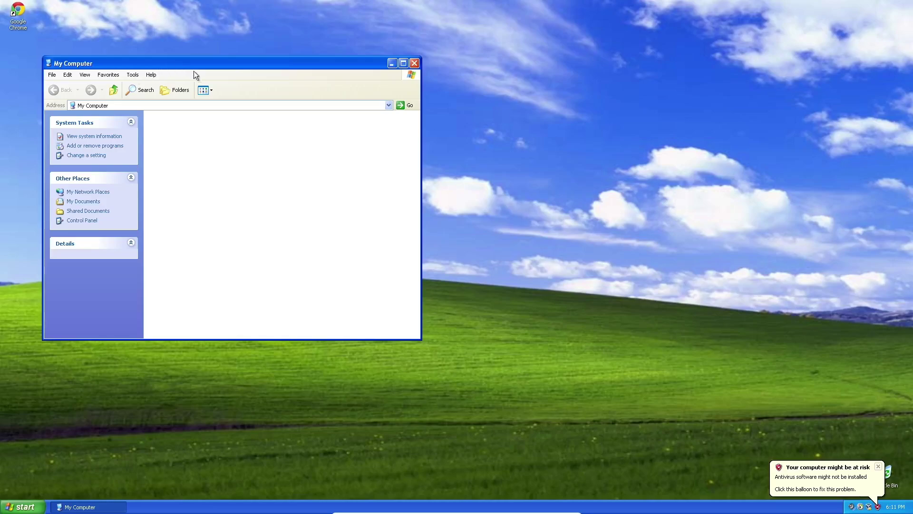
pyautogui.click(232, 102)
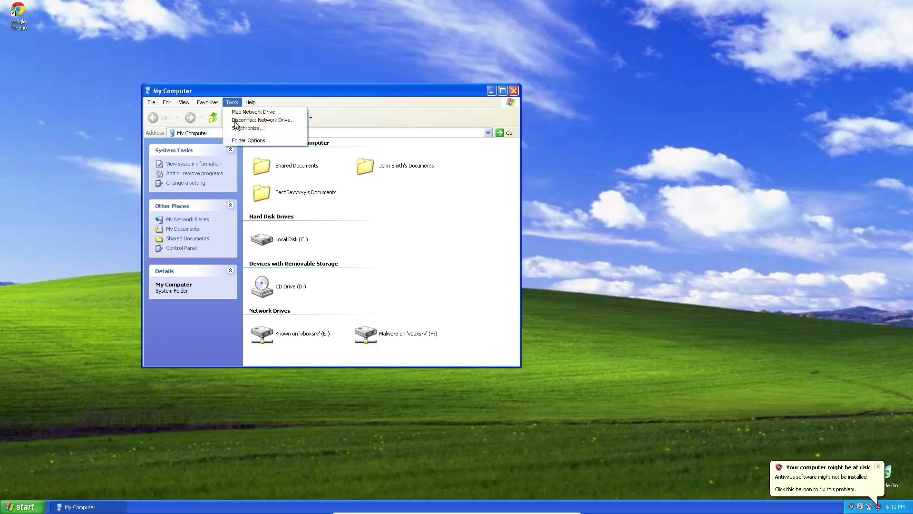
pyautogui.click(252, 140)
pyautogui.click(187, 119)
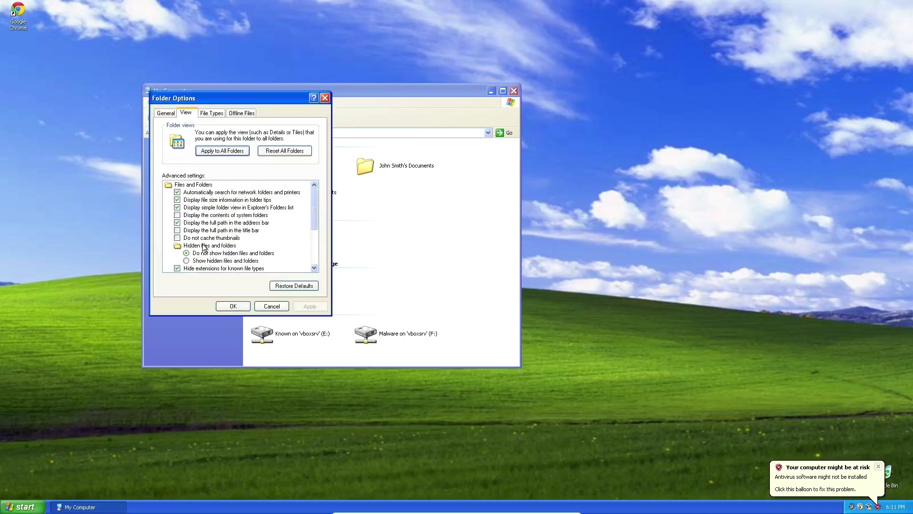
pyautogui.click(219, 261)
pyautogui.click(300, 309)
pyautogui.click(233, 306)
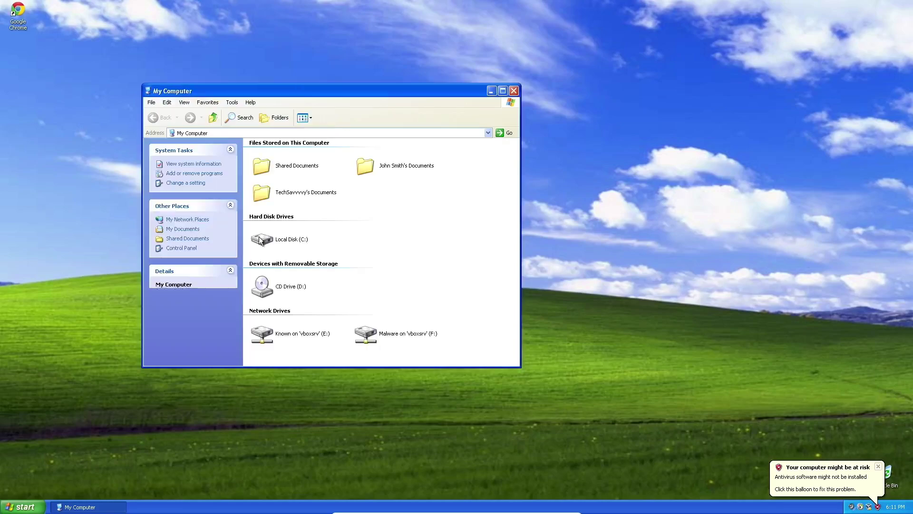
# Delete svc-xoox from the original user's Application Data folder, then bring up Log Off.
pyautogui.doubleClick(287, 240)
pyautogui.click(307, 208)
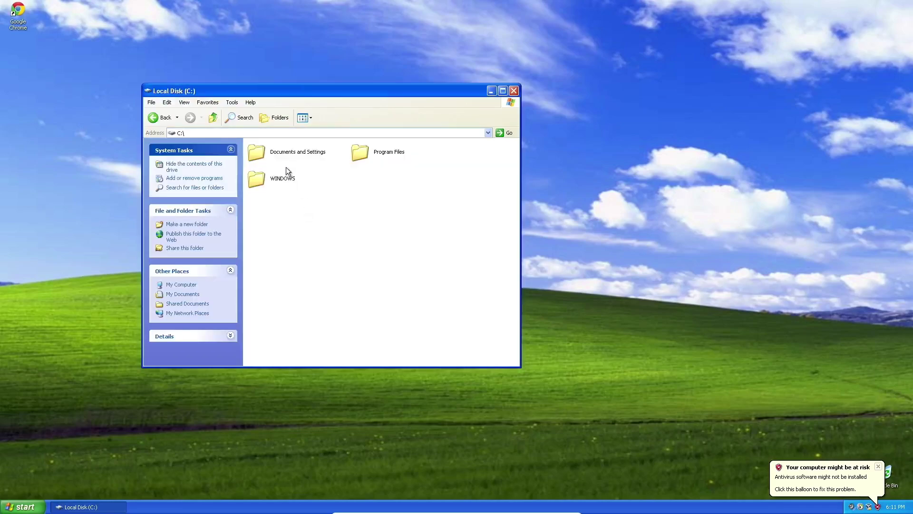
pyautogui.doubleClick(266, 152)
pyautogui.click(365, 179)
pyautogui.doubleClick(365, 178)
pyautogui.doubleClick(279, 151)
pyautogui.click(369, 182)
pyautogui.press('Delete')
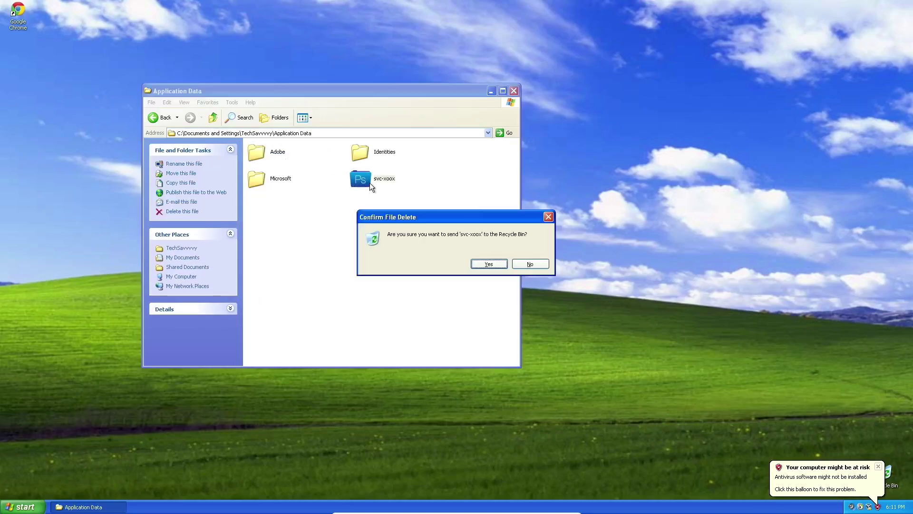
pyautogui.press('Return')
pyautogui.press('super')
pyautogui.click(99, 489)
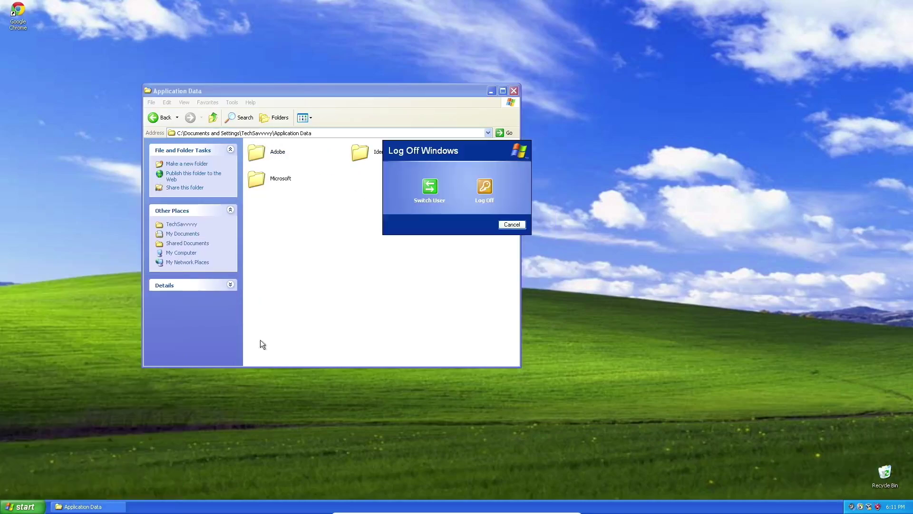
# Log off the new account and sign back in as the original user.
pyautogui.click(482, 185)
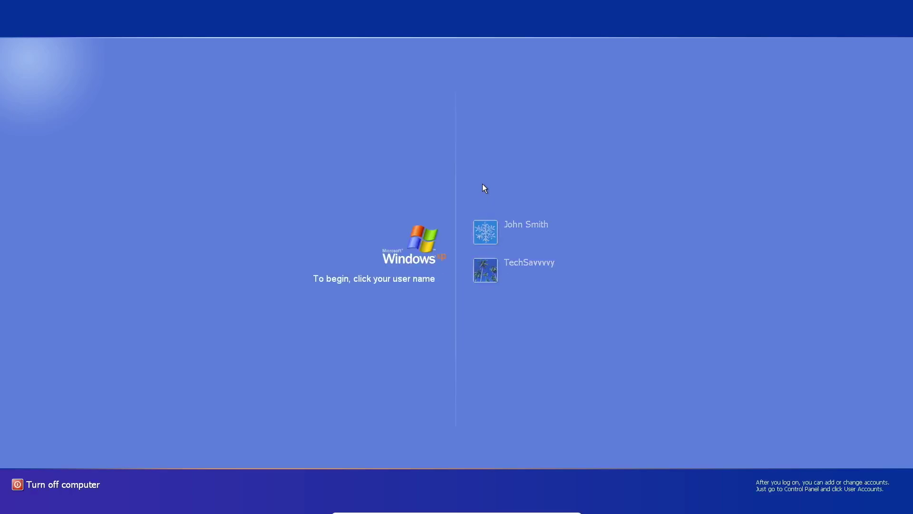
pyautogui.click(524, 269)
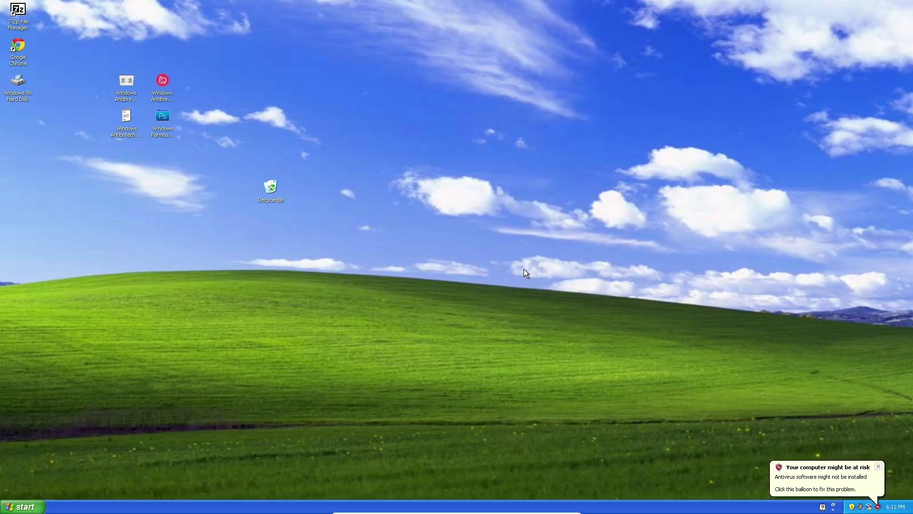
# Close the VM with Host+Q and choose Power off the machine.
pyautogui.hotkey('ctrl', 'q')
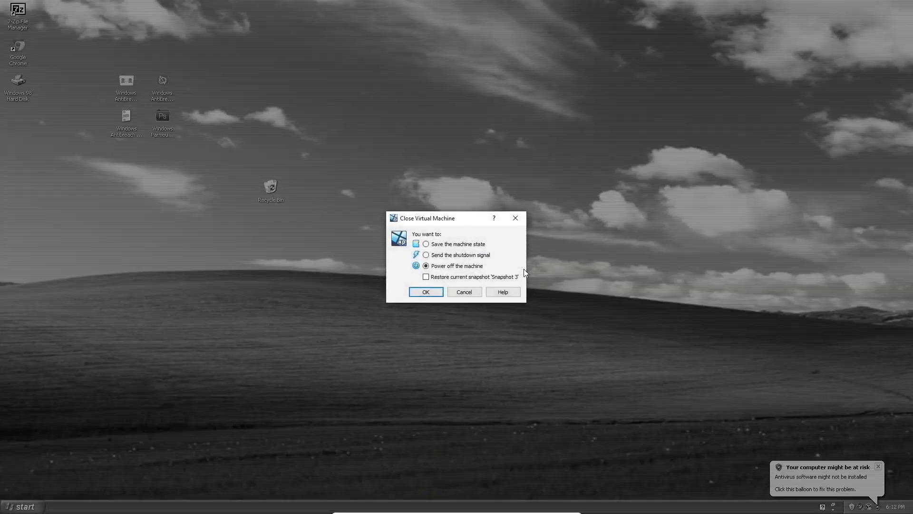
pyautogui.click(435, 295)
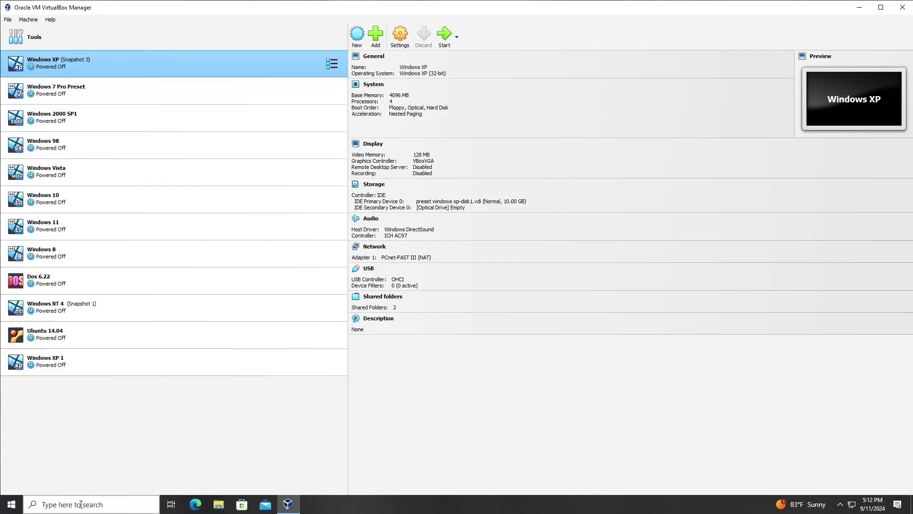
# Close VirtualBox Manager, launch Chrome, and search the web for 'fakevimes'.
pyautogui.click(901, 8)
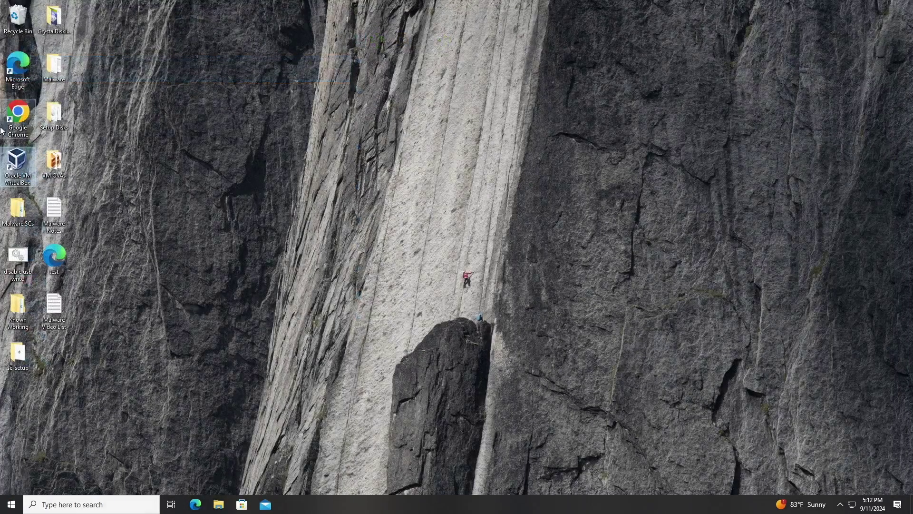
pyautogui.doubleClick(29, 125)
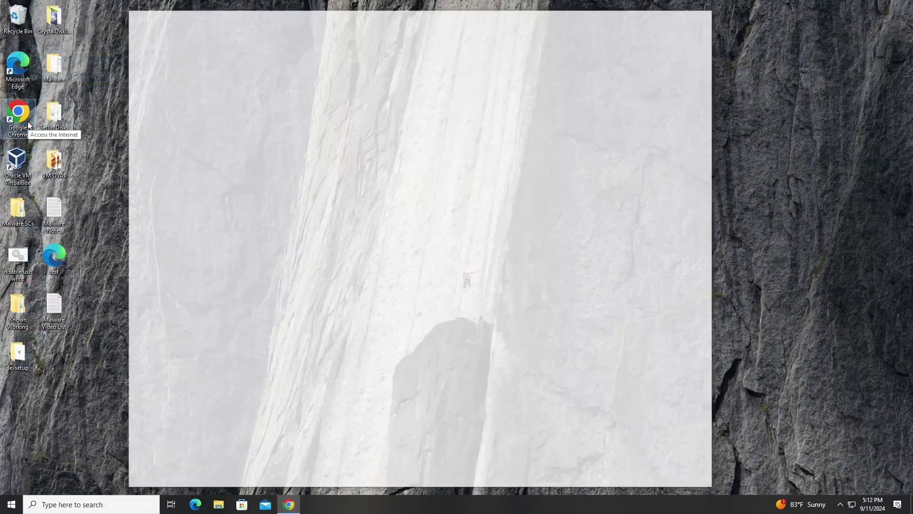
pyautogui.write('fak')
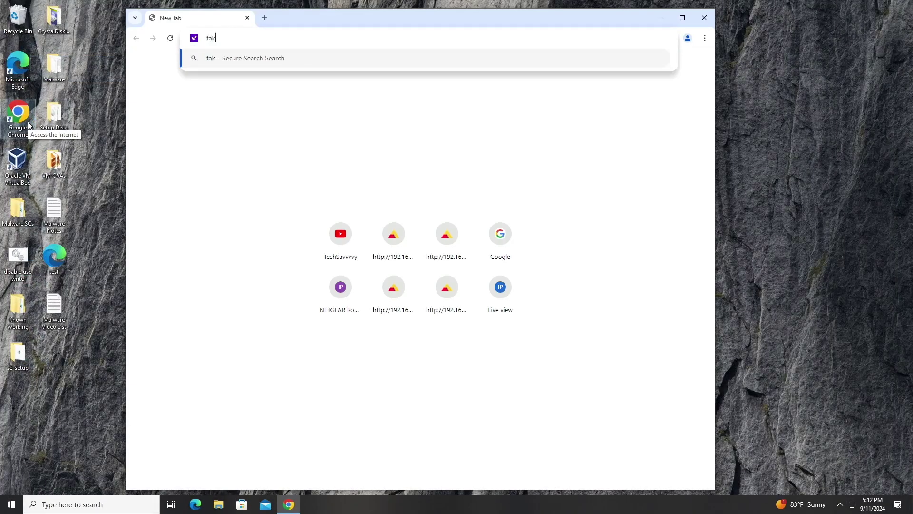
pyautogui.write('evimes')
pyautogui.press('Return')
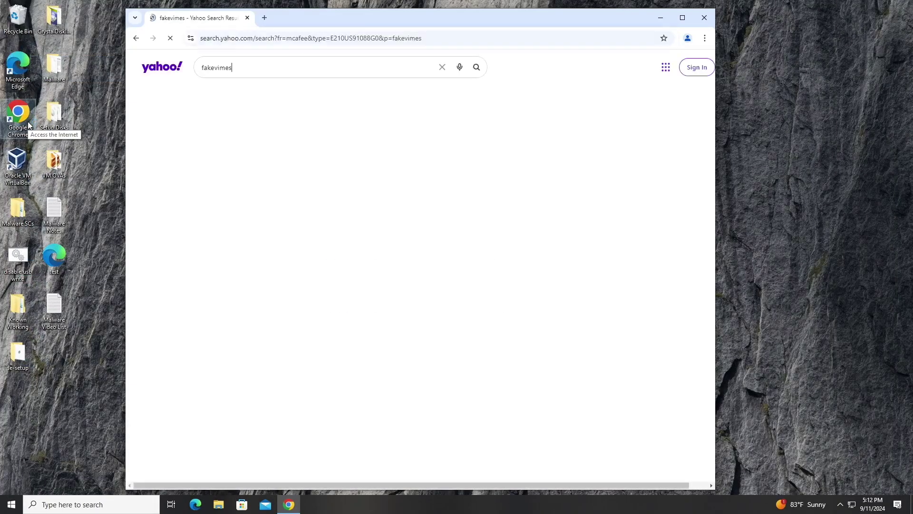
# Open the Microsoft FakeVimes description and BleepingComputer Rogue.FakeVimes page in new tabs, maximizing Chrome.
pyautogui.click(349, 141)
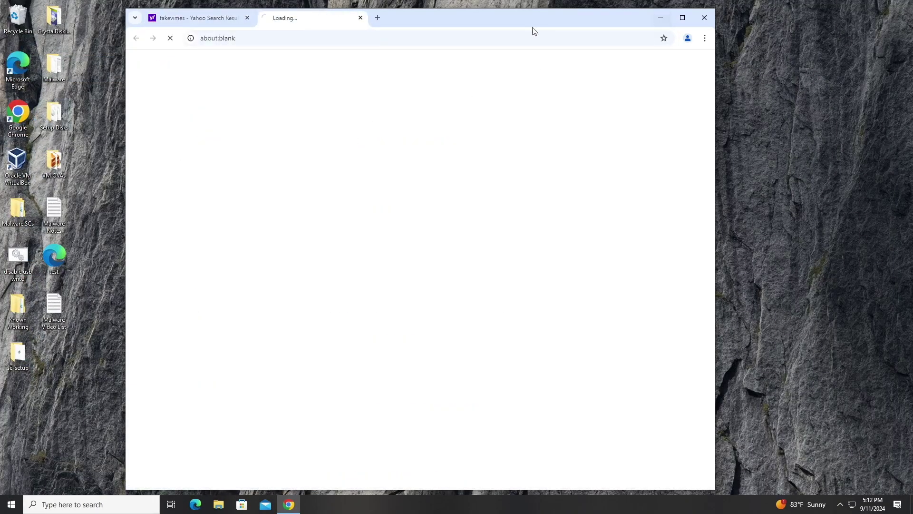
pyautogui.click(194, 18)
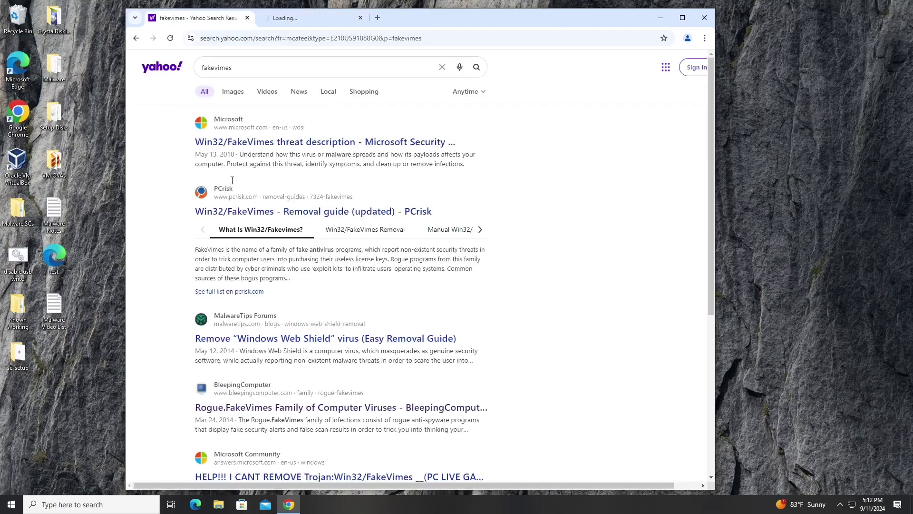
pyautogui.click(311, 407)
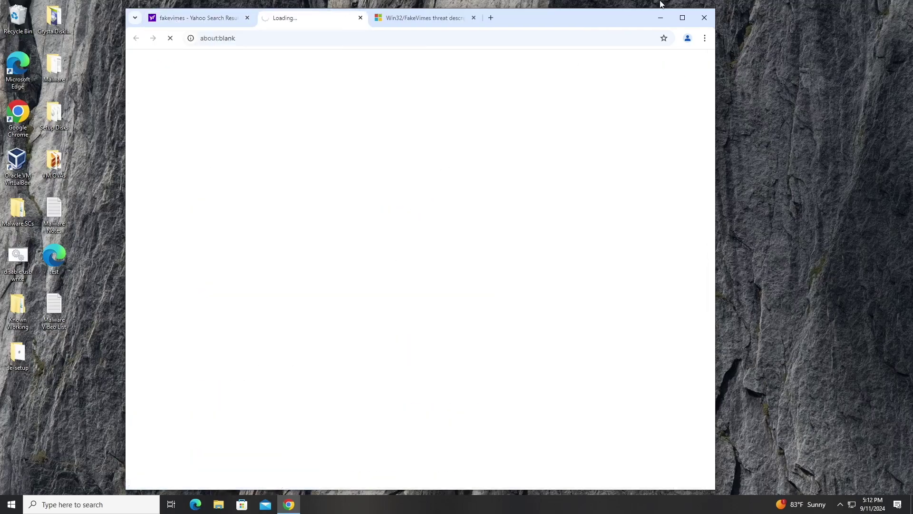
pyautogui.click(682, 17)
# Scroll through the Rogue.FakeVimes family list down to 2011 variants like Home Security Solutions and PC Security Guardian.
pyautogui.scroll(-8, 380, 257)
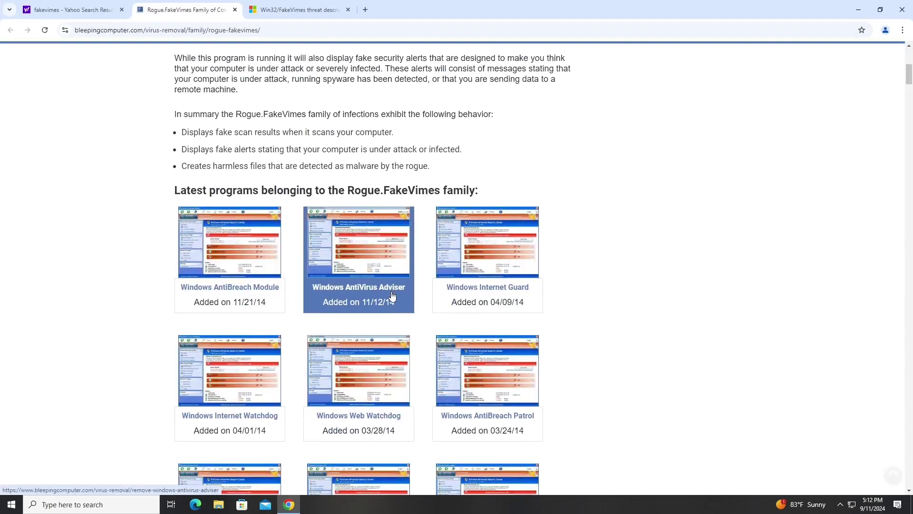
pyautogui.scroll(2, 370, 239)
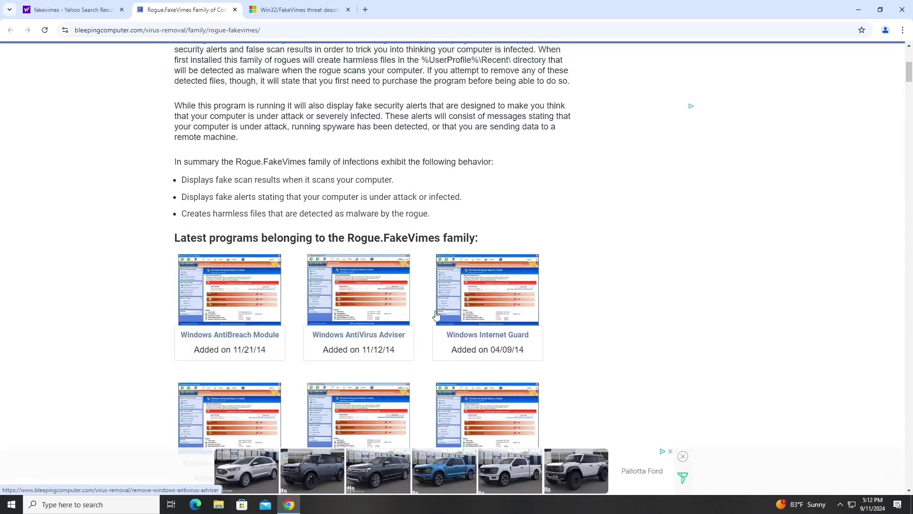
pyautogui.scroll(-8, 546, 394)
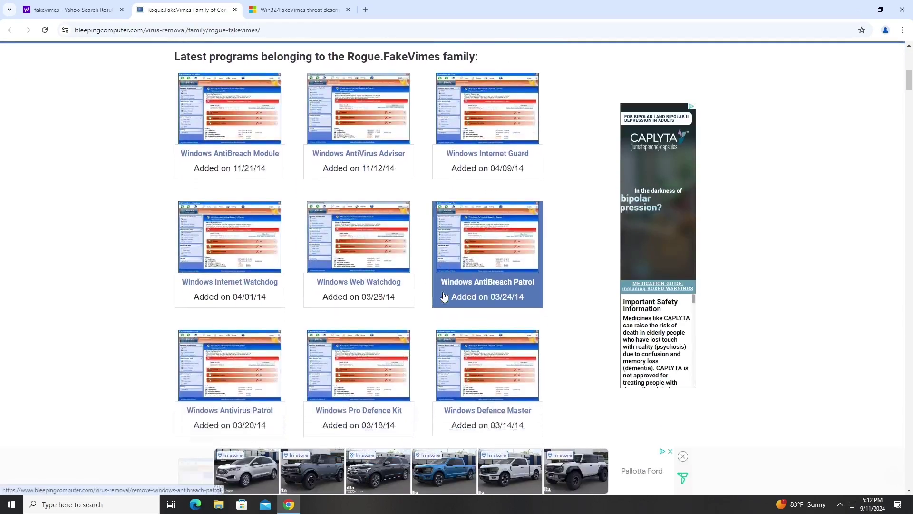
pyautogui.scroll(9, 444, 295)
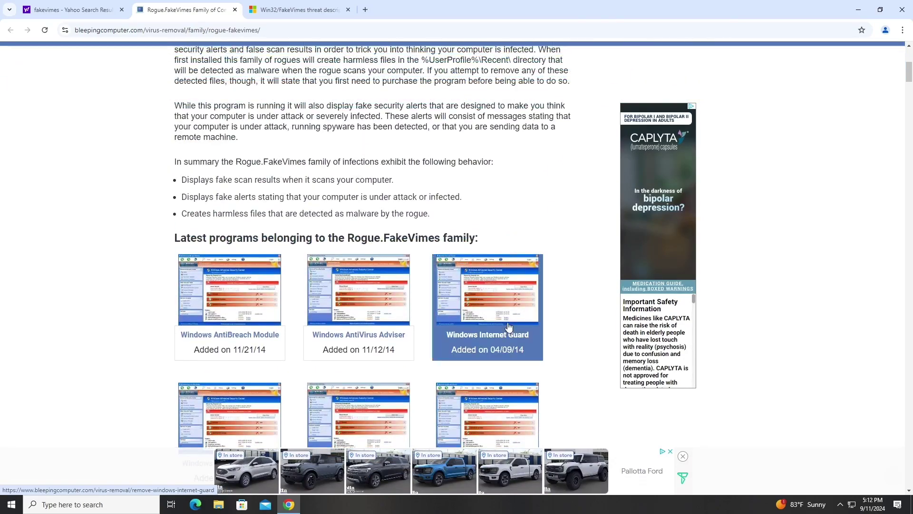
pyautogui.scroll(-3, 508, 332)
pyautogui.scroll(-9, 508, 332)
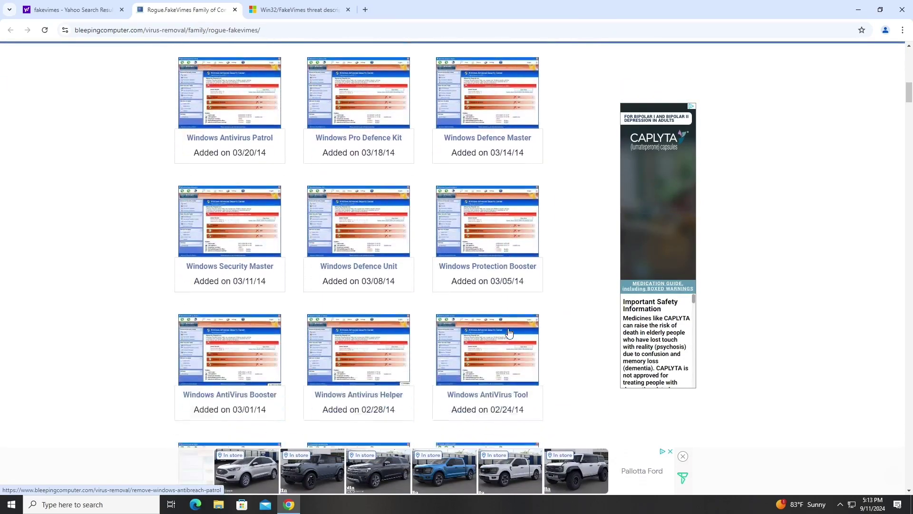
pyautogui.scroll(-5, 509, 332)
pyautogui.scroll(-9, 509, 314)
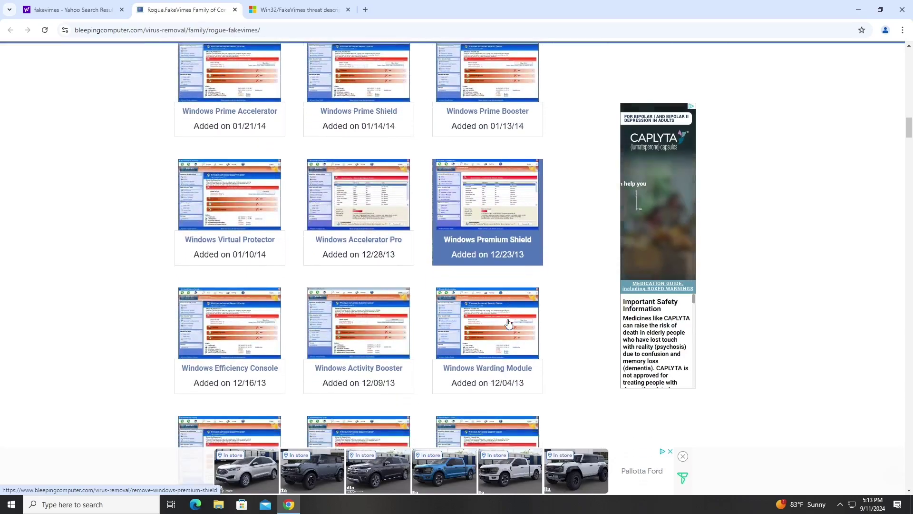
pyautogui.scroll(-5, 509, 322)
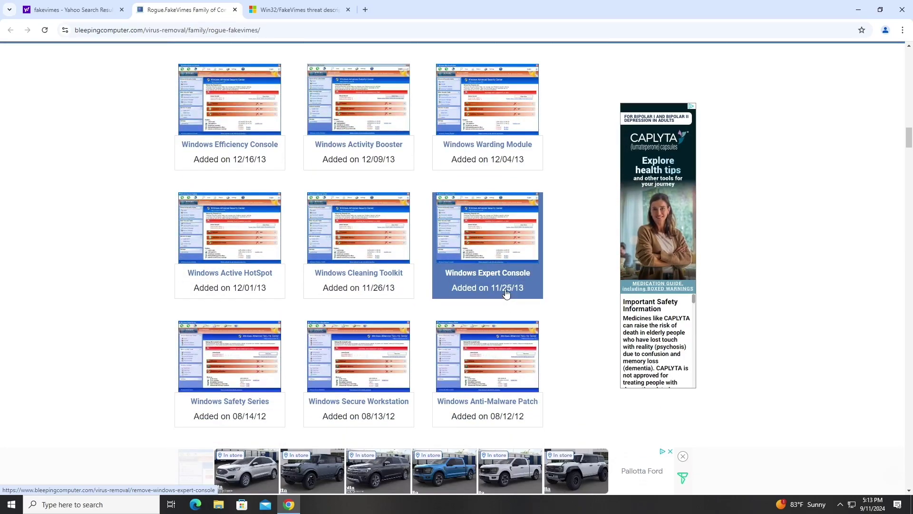
pyautogui.scroll(-8, 506, 292)
pyautogui.scroll(-8, 507, 292)
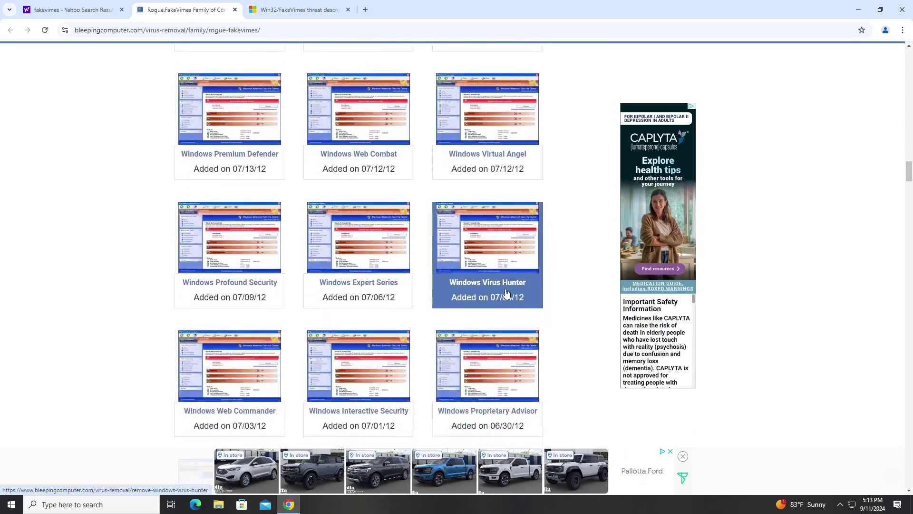
pyautogui.scroll(-5, 506, 292)
pyautogui.scroll(-9, 506, 293)
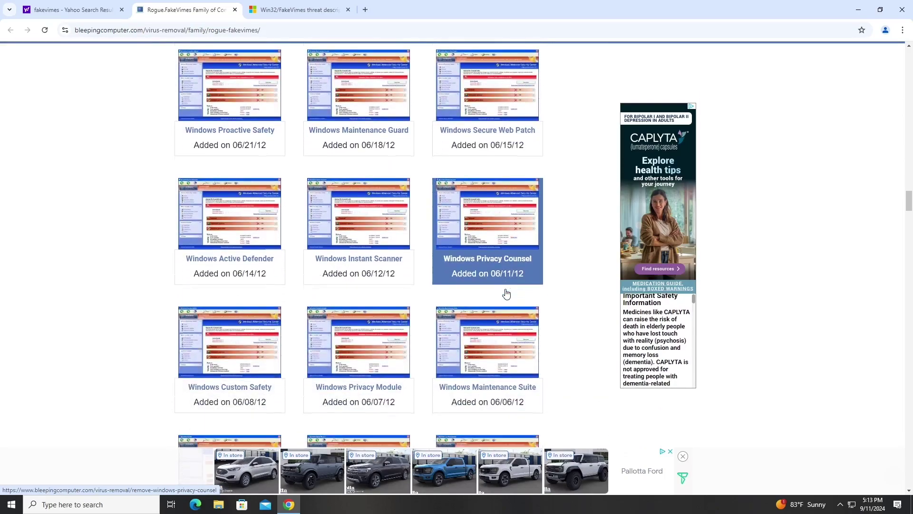
pyautogui.scroll(-1, 501, 329)
pyautogui.scroll(-7, 501, 329)
pyautogui.scroll(-3, 502, 329)
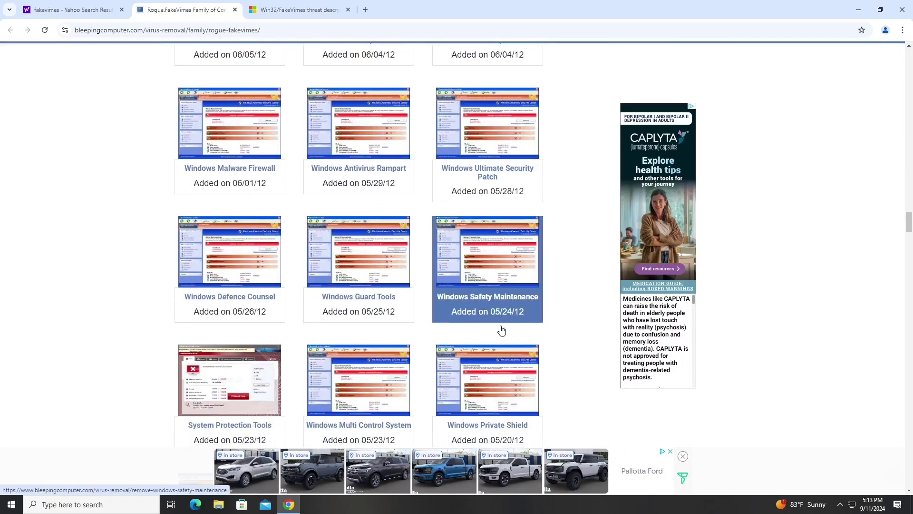
pyautogui.scroll(-3, 502, 329)
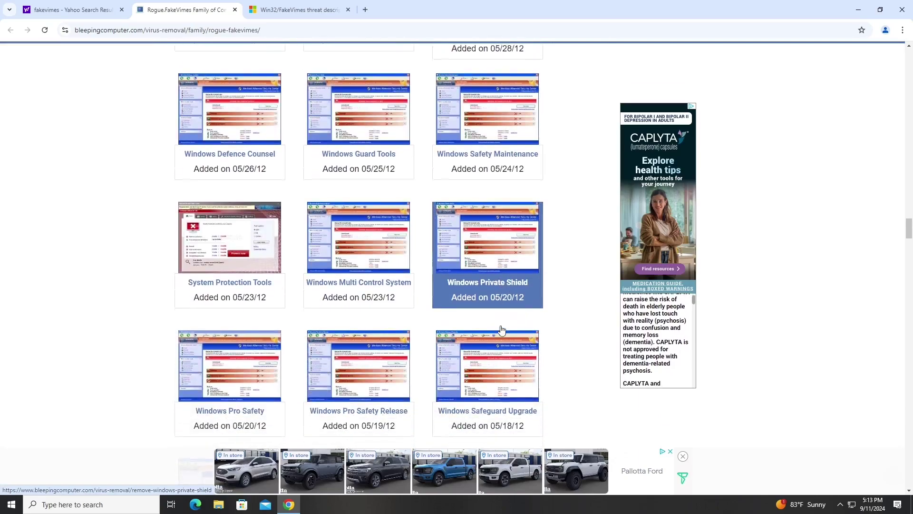
pyautogui.scroll(-6, 501, 329)
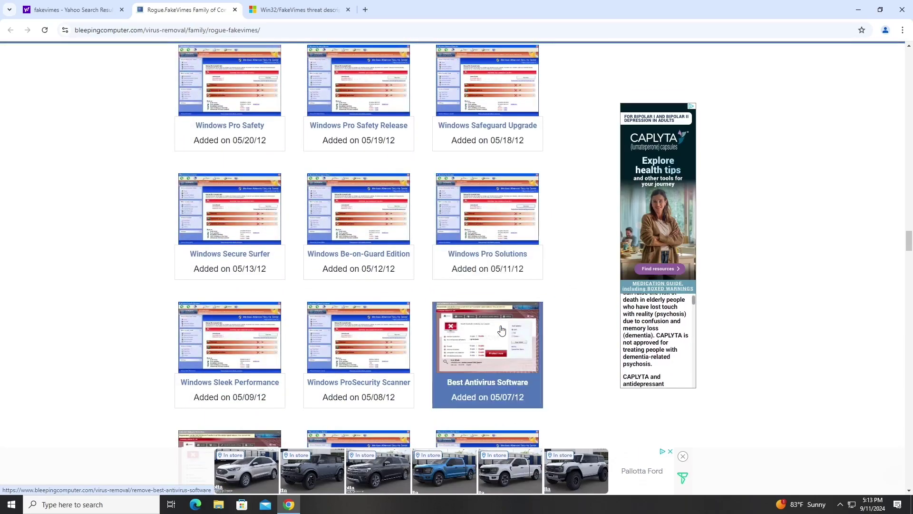
pyautogui.scroll(-7, 502, 329)
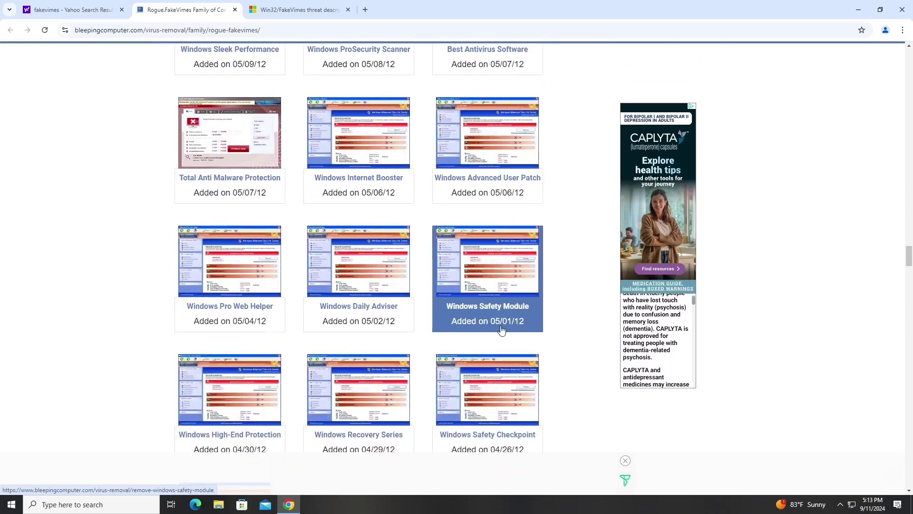
pyautogui.scroll(-9, 501, 329)
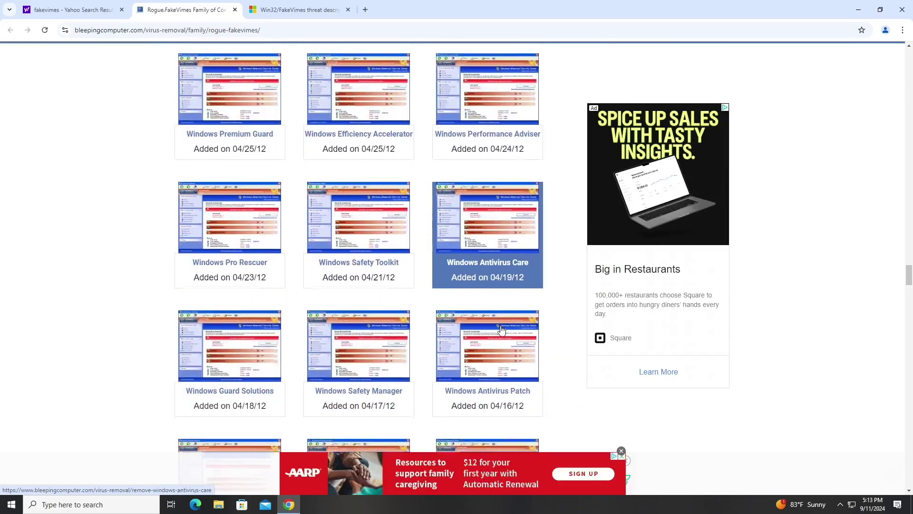
pyautogui.scroll(-3, 501, 329)
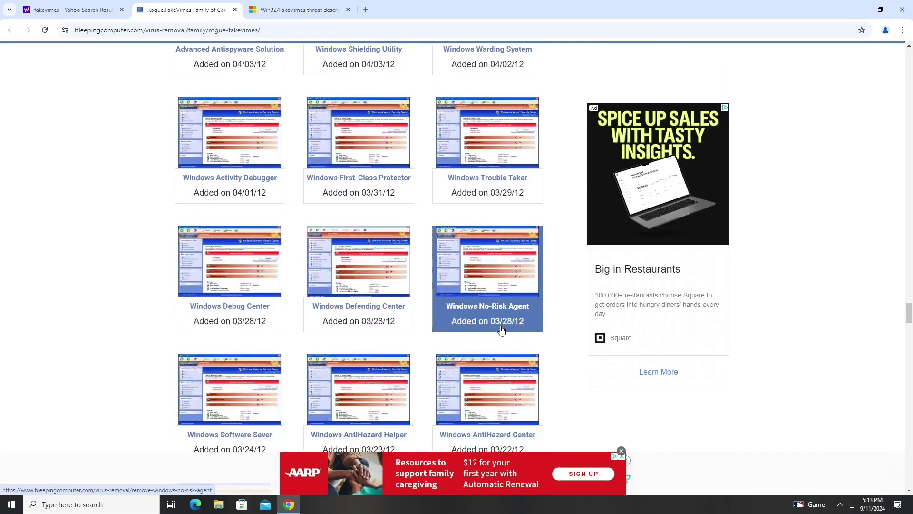
pyautogui.scroll(-2, 502, 329)
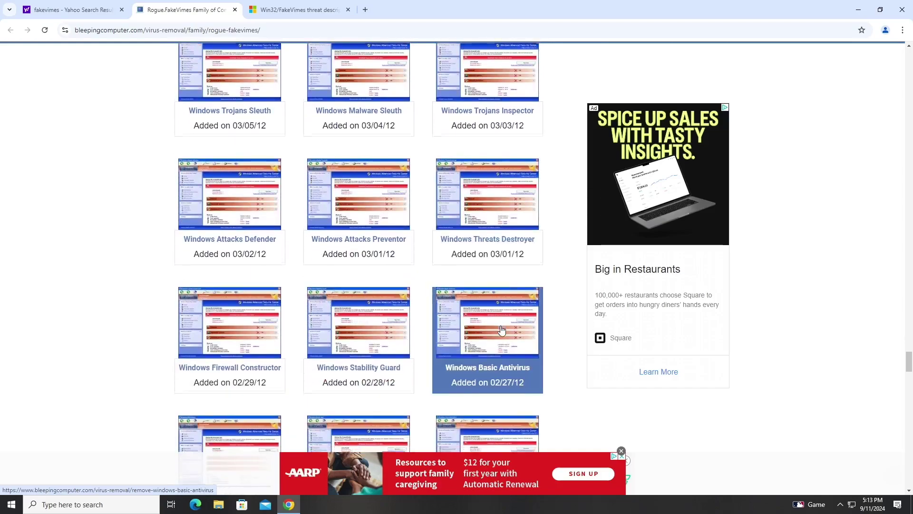
pyautogui.scroll(-2, 501, 329)
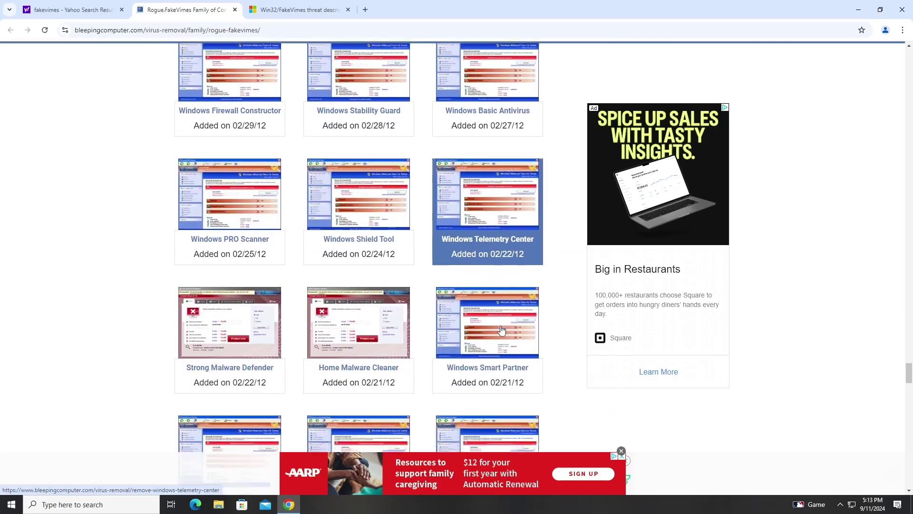
pyautogui.scroll(-2, 502, 330)
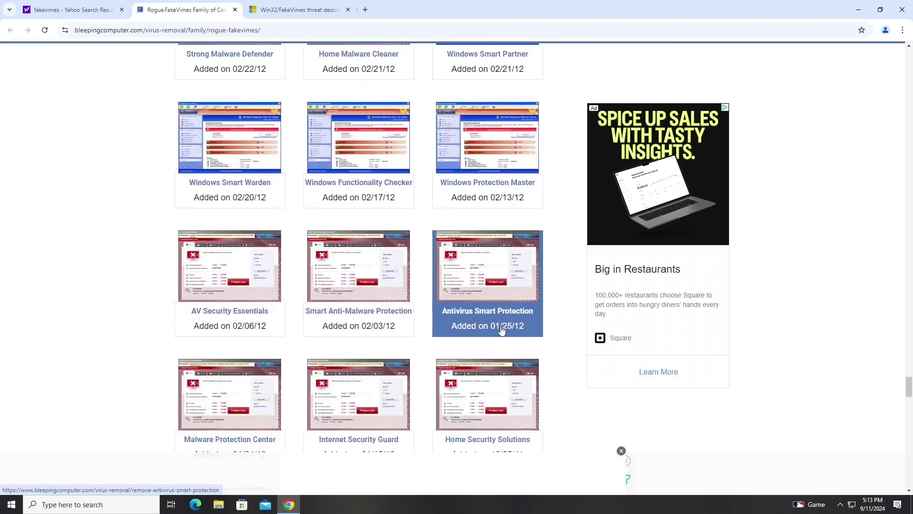
pyautogui.scroll(-3, 501, 329)
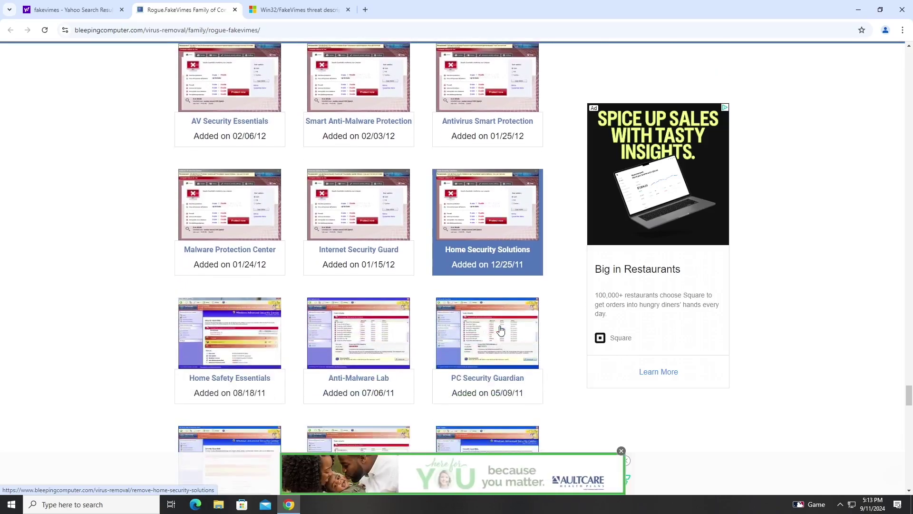